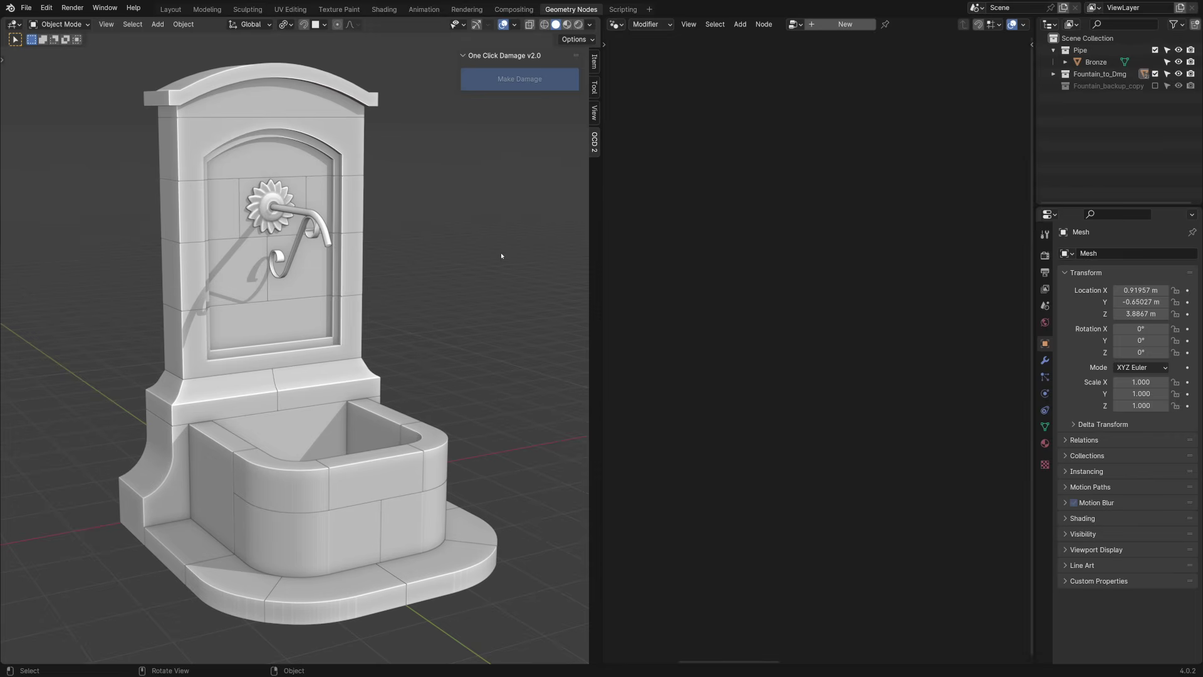
# Test-move three separate fountain blocks, two on the back wall and one on the basin's front rim, cancelling each move
pyautogui.click(230, 278)
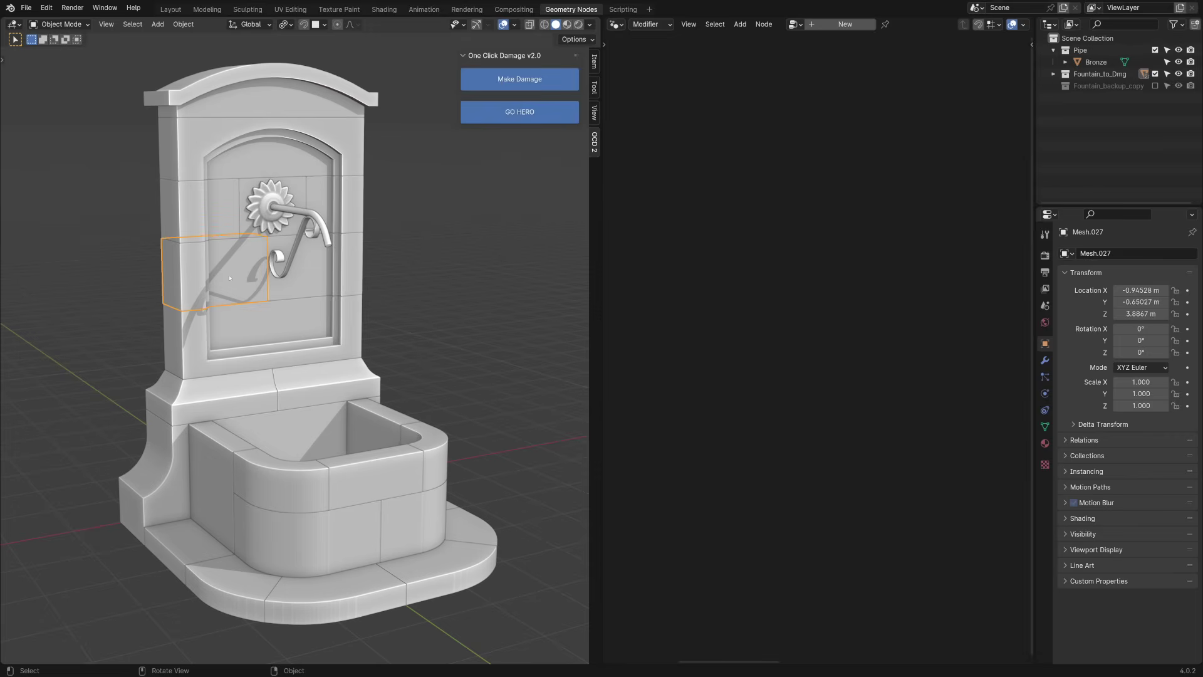
pyautogui.press('g')
pyautogui.rightClick(125, 320)
pyautogui.click(283, 337)
pyautogui.press('g')
pyautogui.press('Escape')
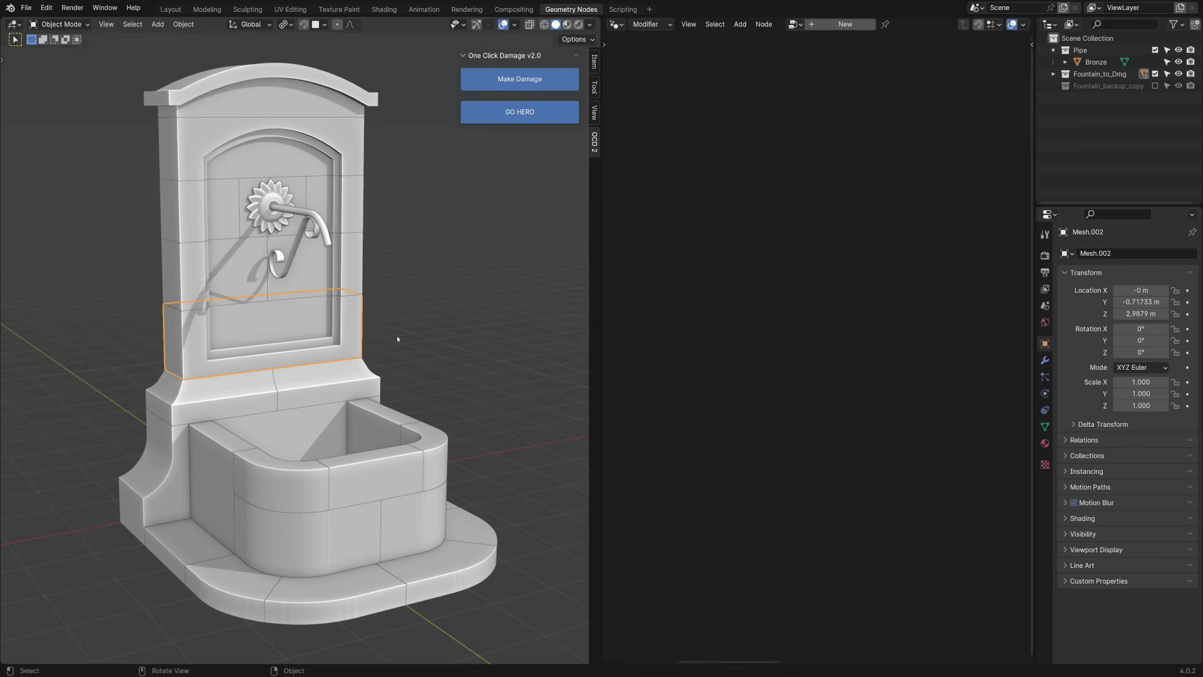
pyautogui.click(391, 470)
pyautogui.press('g')
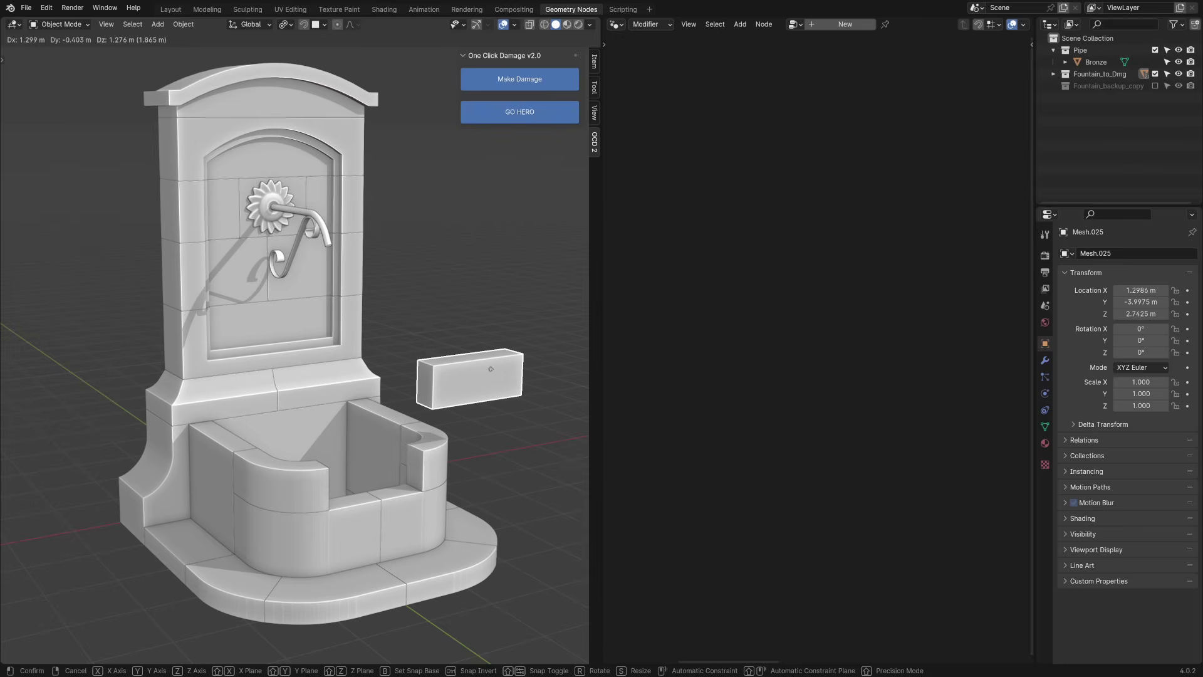
pyautogui.press('Escape')
pyautogui.click(484, 322)
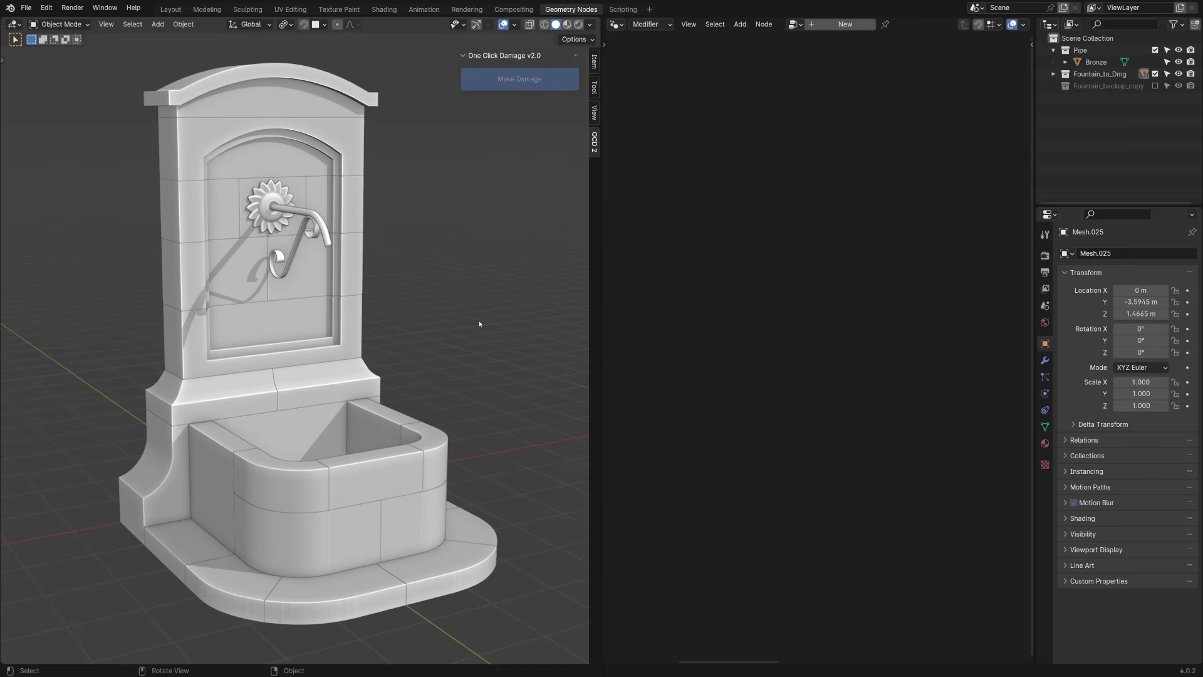
# Isolate the wall block beside the flower ornament and generate One Click Damage on it
pyautogui.click(208, 218)
pyautogui.press('KP_Divide')
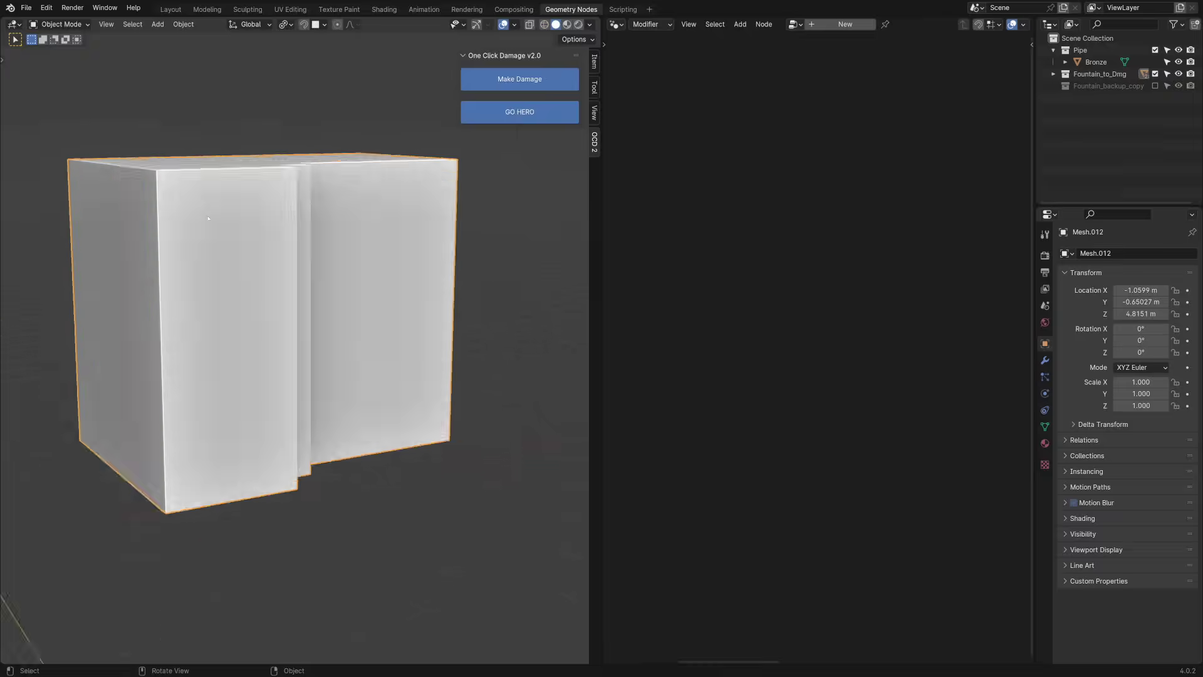
pyautogui.moveTo(416, 258); pyautogui.dragTo(483, 206, button='middle')
pyautogui.click(543, 82)
# Try the Musgrave, Marble and Voronoi noise types on the block's damage and return it to Clouds
pyautogui.click(520, 139)
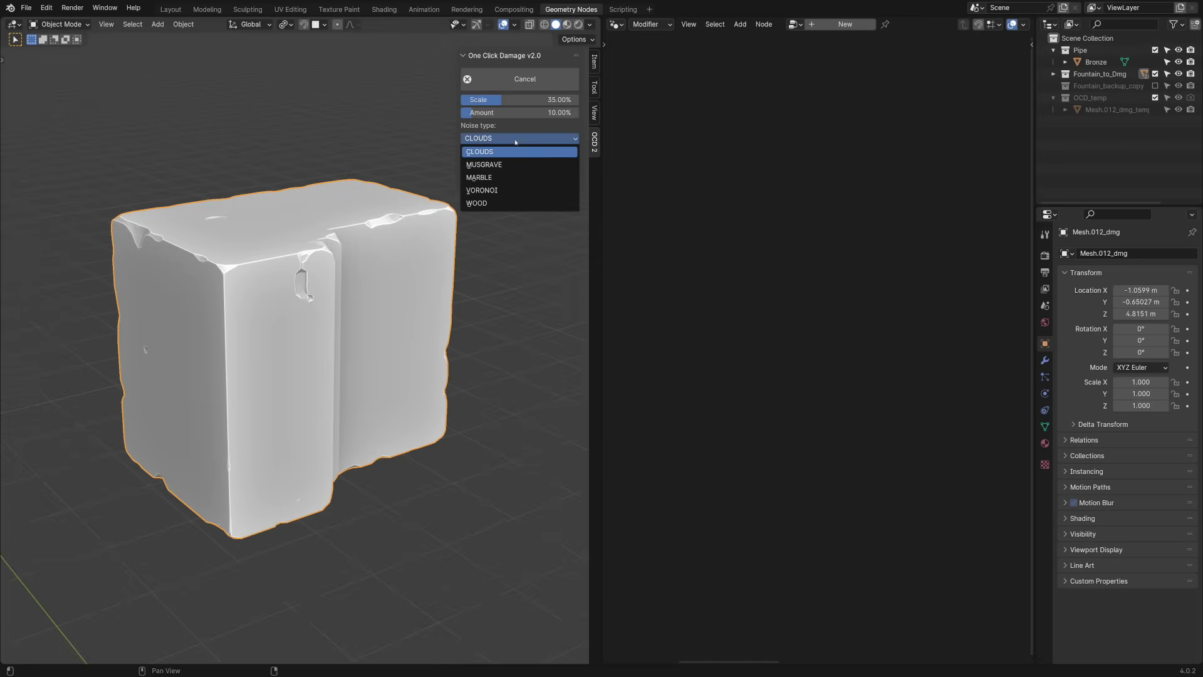
pyautogui.click(505, 157)
pyautogui.click(503, 139)
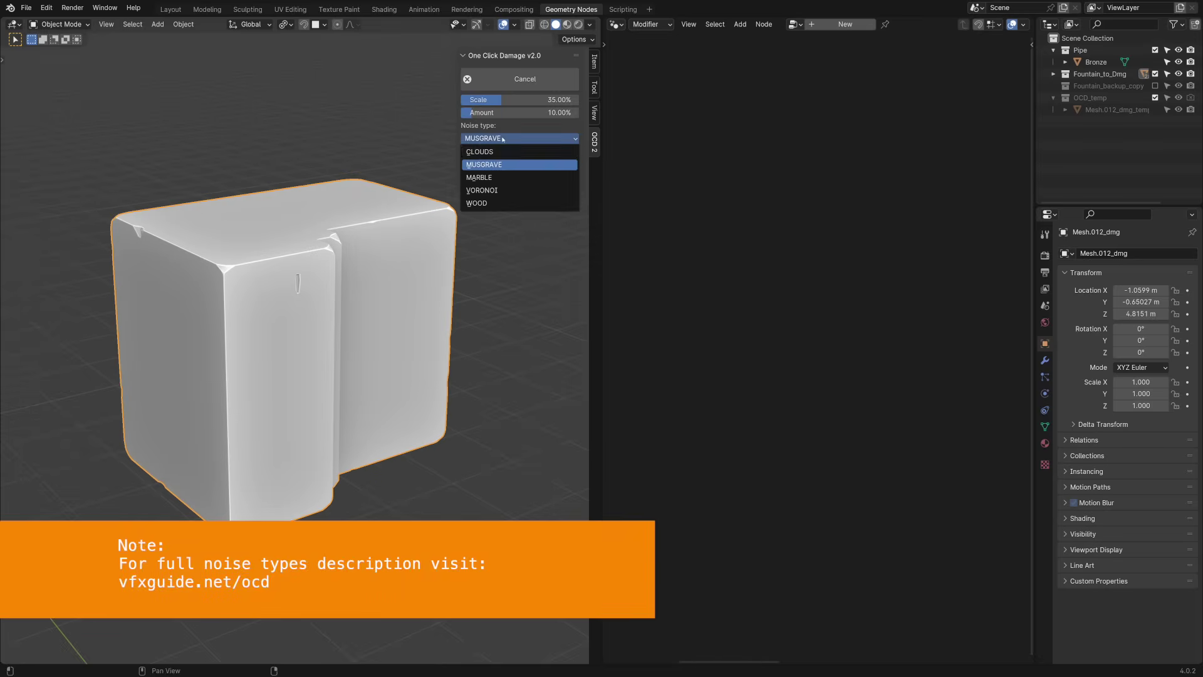
pyautogui.click(480, 178)
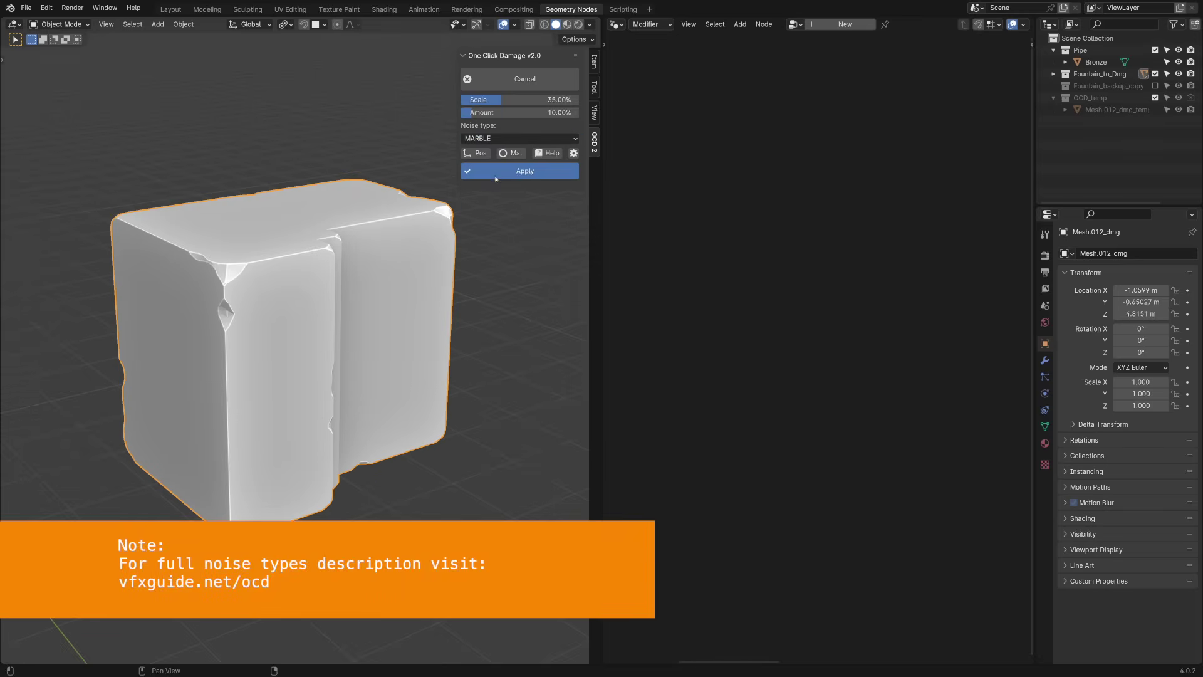
pyautogui.click(520, 138)
pyautogui.click(495, 190)
pyautogui.moveTo(464, 227); pyautogui.dragTo(393, 232, button='middle')
pyautogui.click(519, 138)
pyautogui.click(495, 152)
# Return to the full fountain, reselect the damaged wall block and cancel its damage
pyautogui.press('Home')
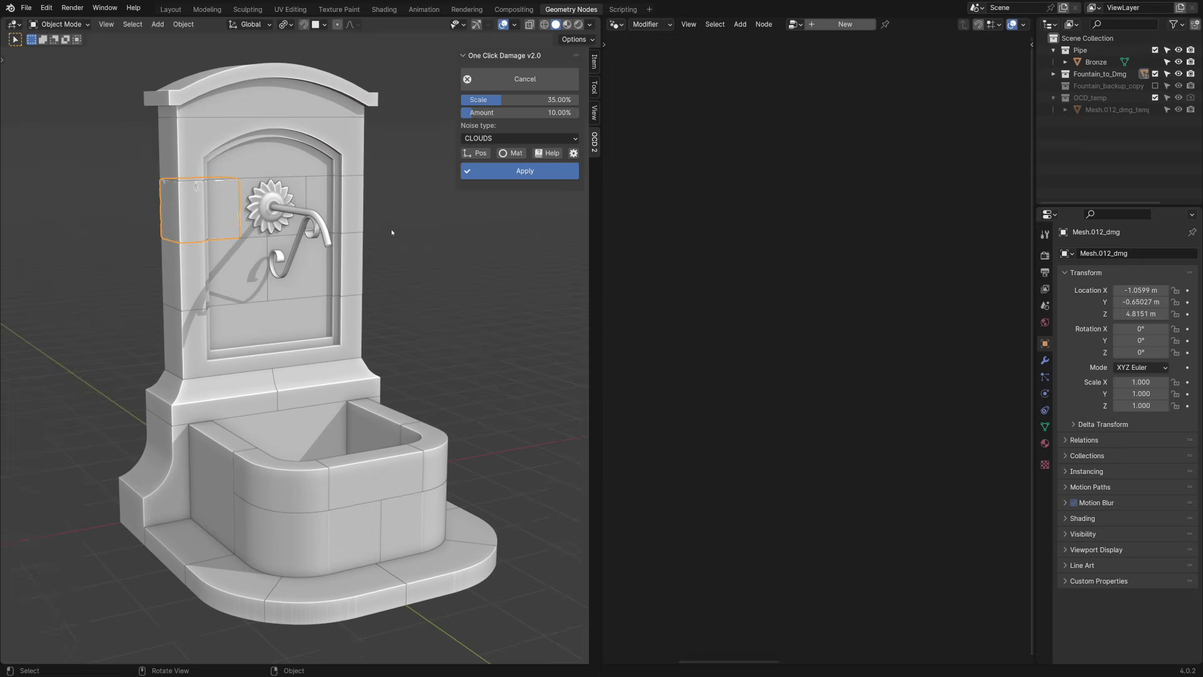
pyautogui.click(417, 231)
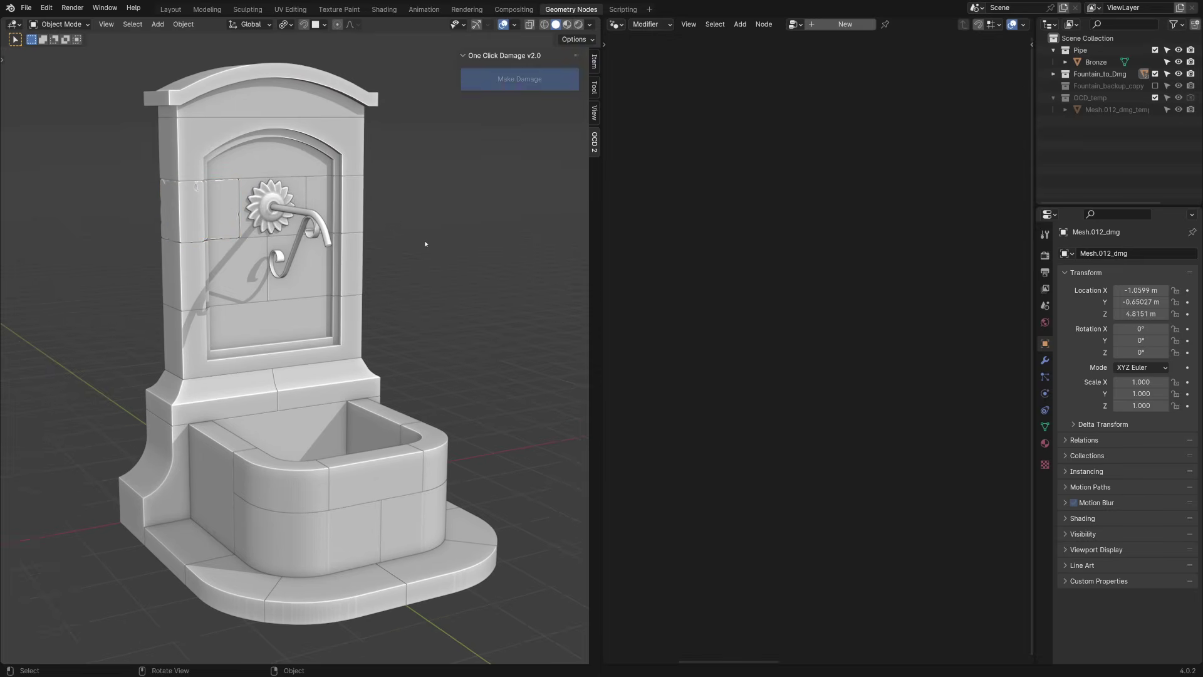
pyautogui.click(215, 204)
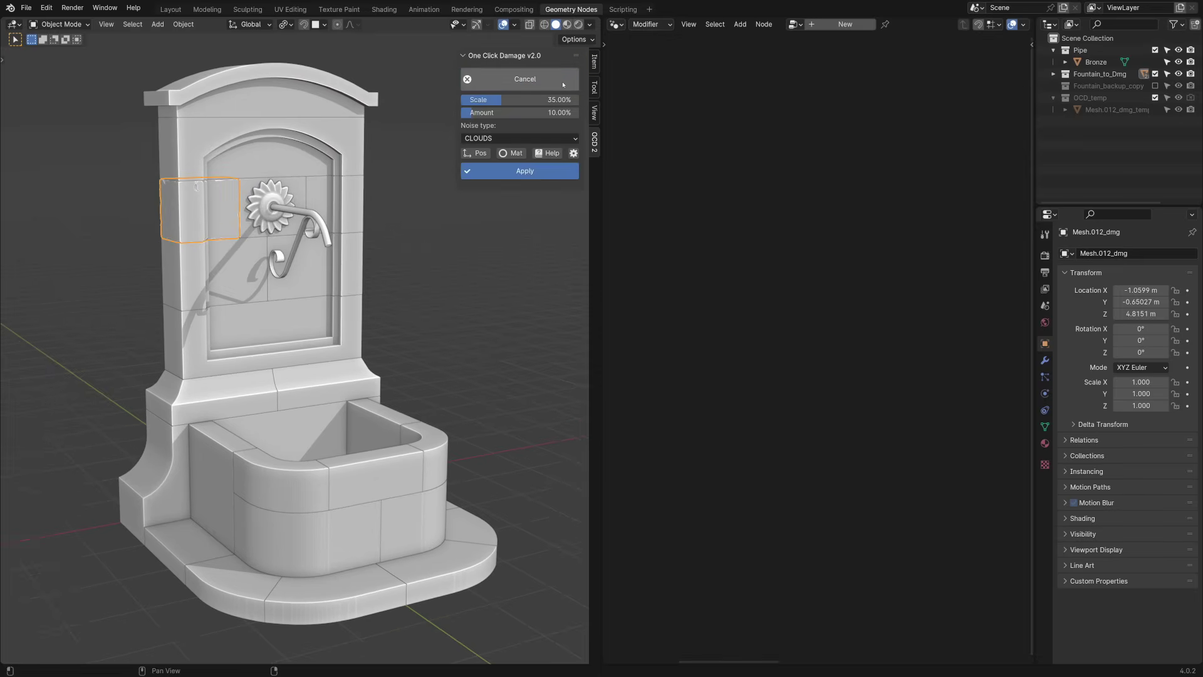
pyautogui.click(520, 78)
pyautogui.click(426, 291)
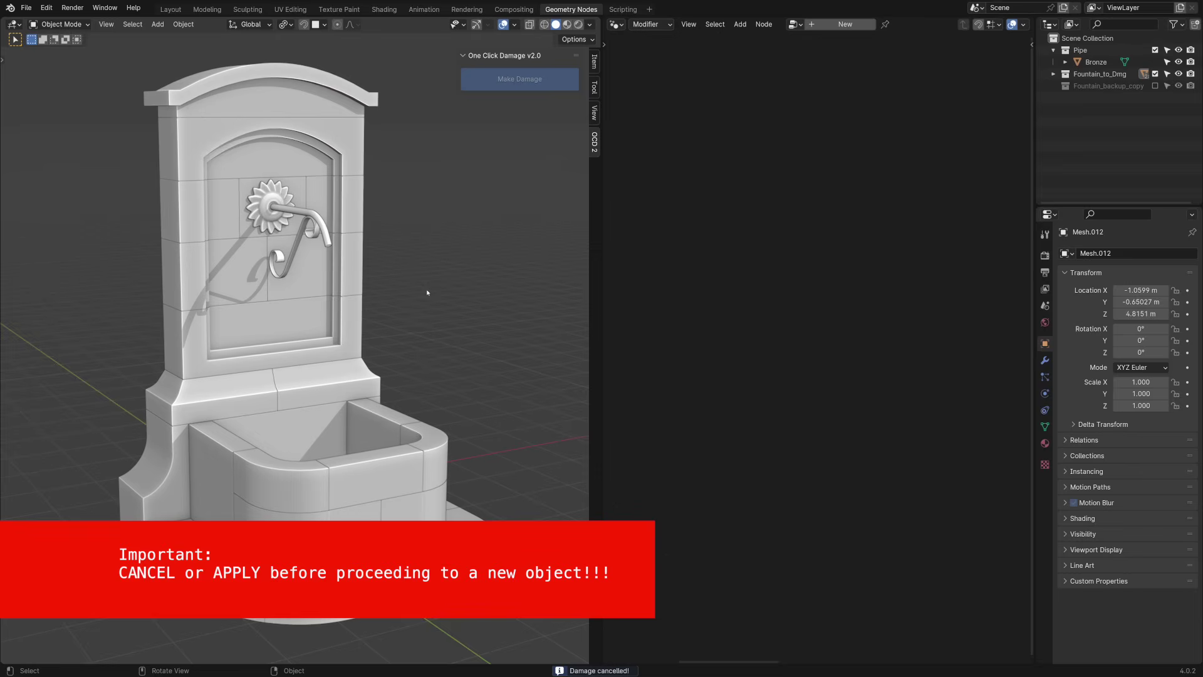
# Generate test damage on the wide lower wall block and on the block behind the basin, cancelling each one
pyautogui.click(342, 322)
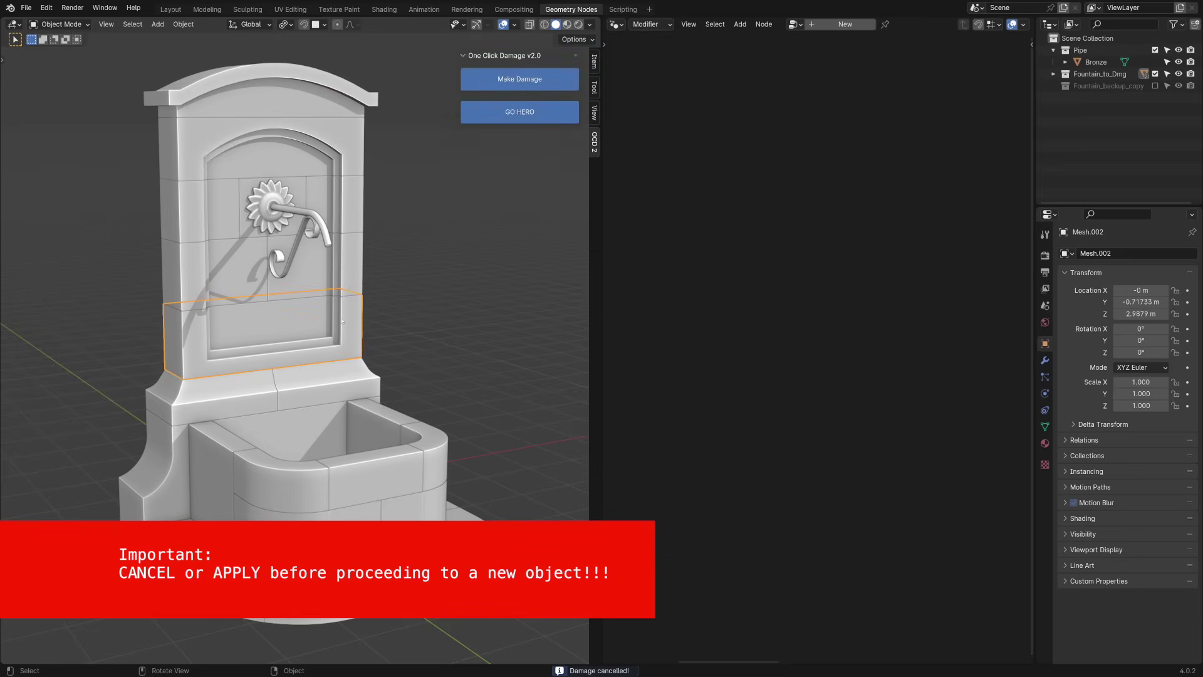
pyautogui.press('KP_Divide')
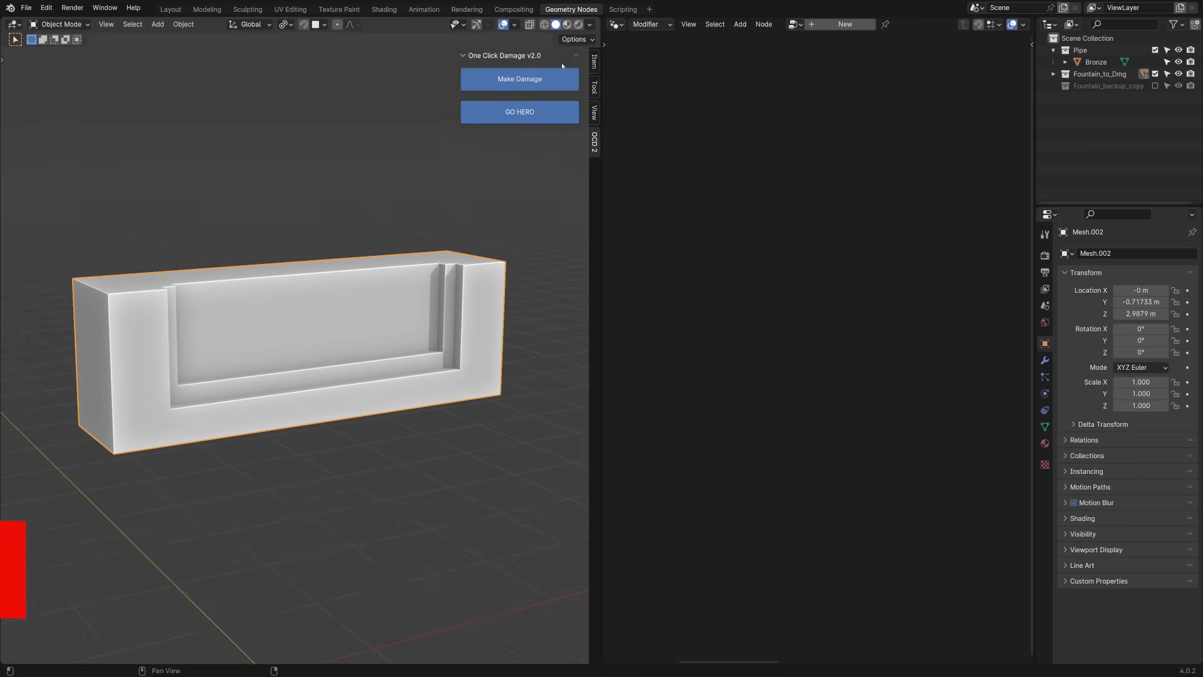
pyautogui.click(556, 77)
pyautogui.moveTo(455, 284); pyautogui.dragTo(421, 276, button='middle')
pyautogui.press('KP_Divide')
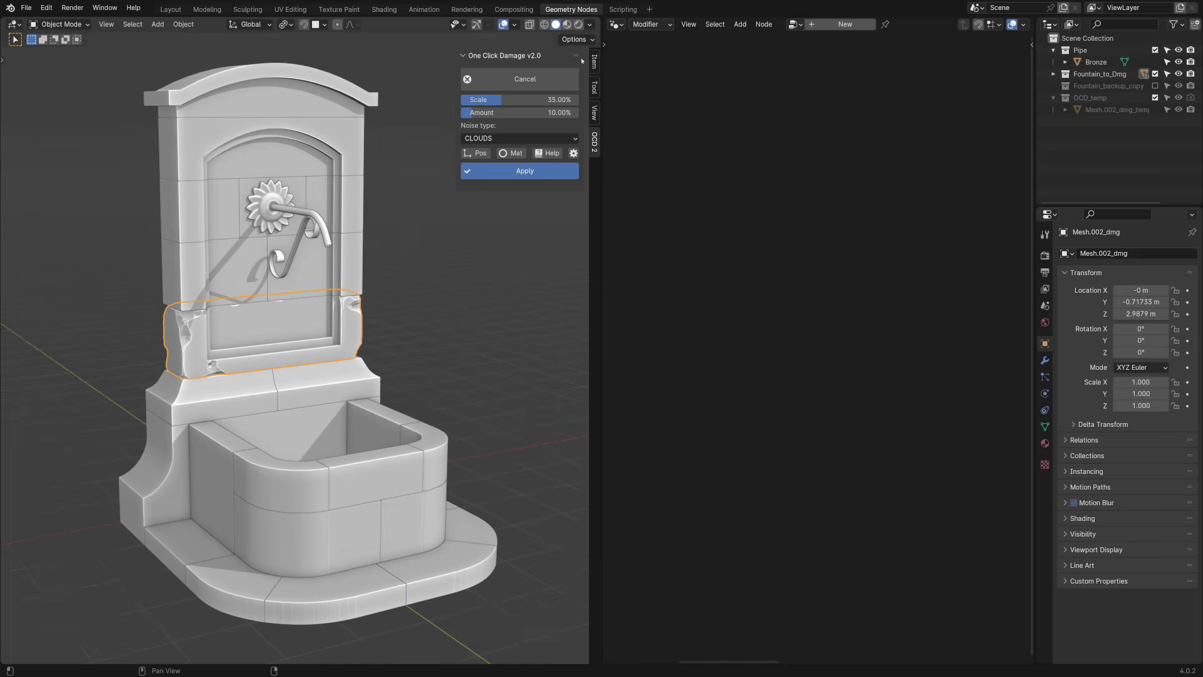
pyautogui.click(526, 79)
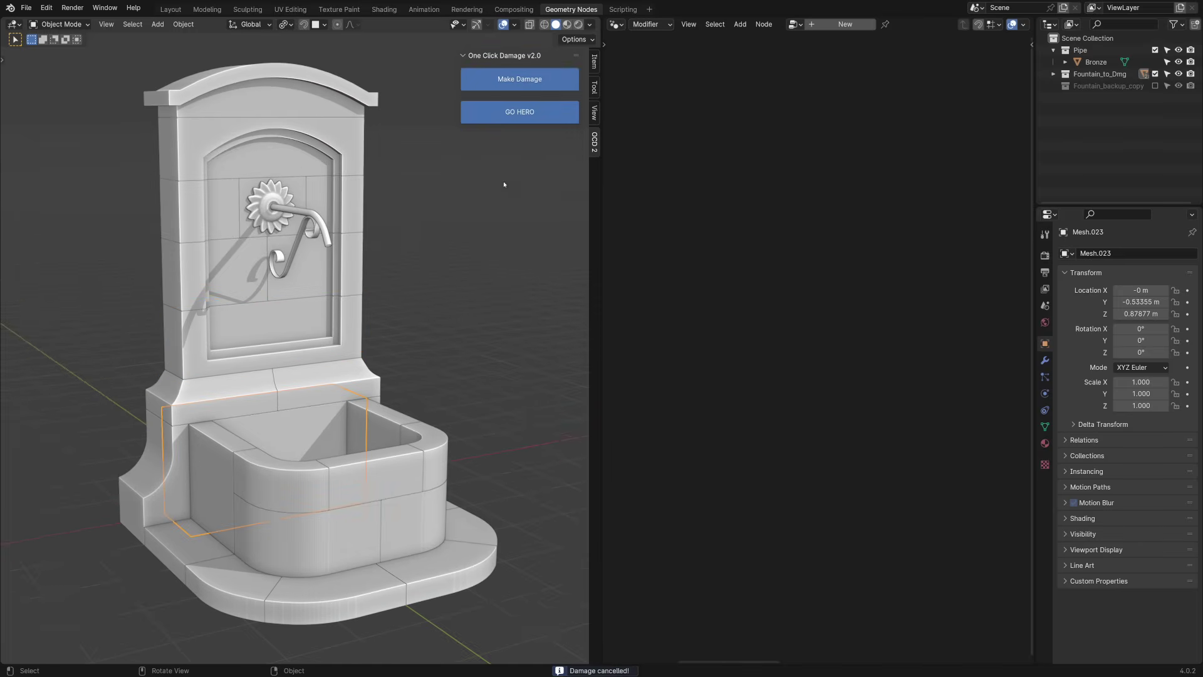
pyautogui.click(519, 79)
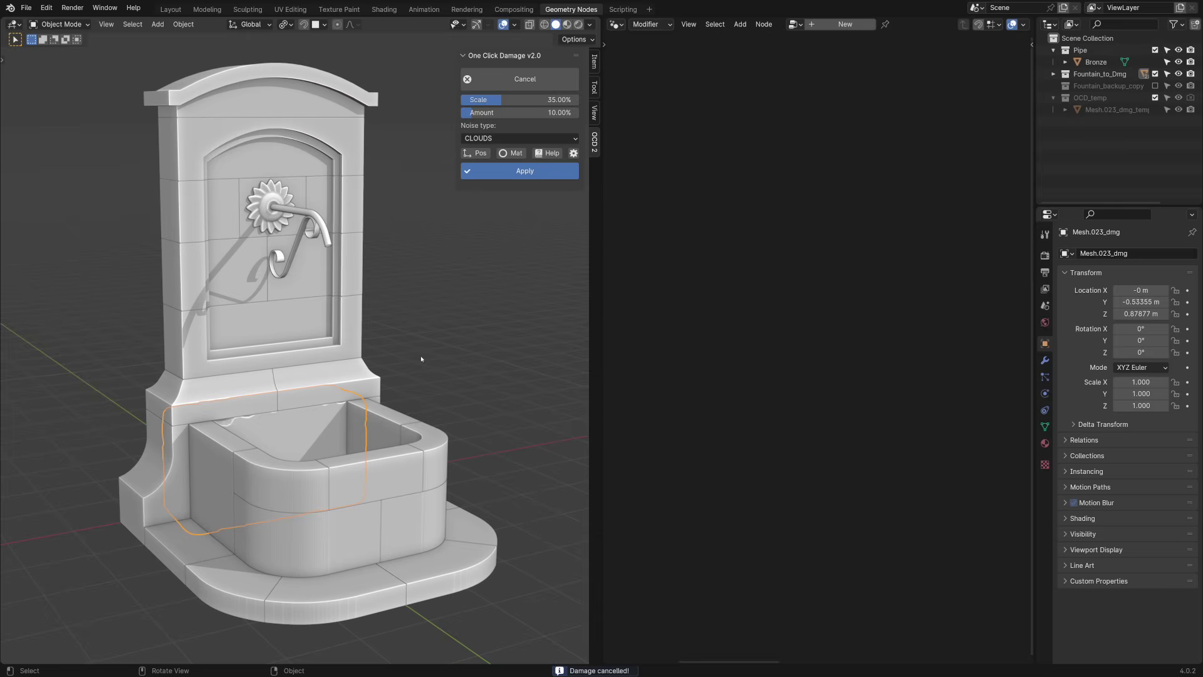
pyautogui.click(556, 81)
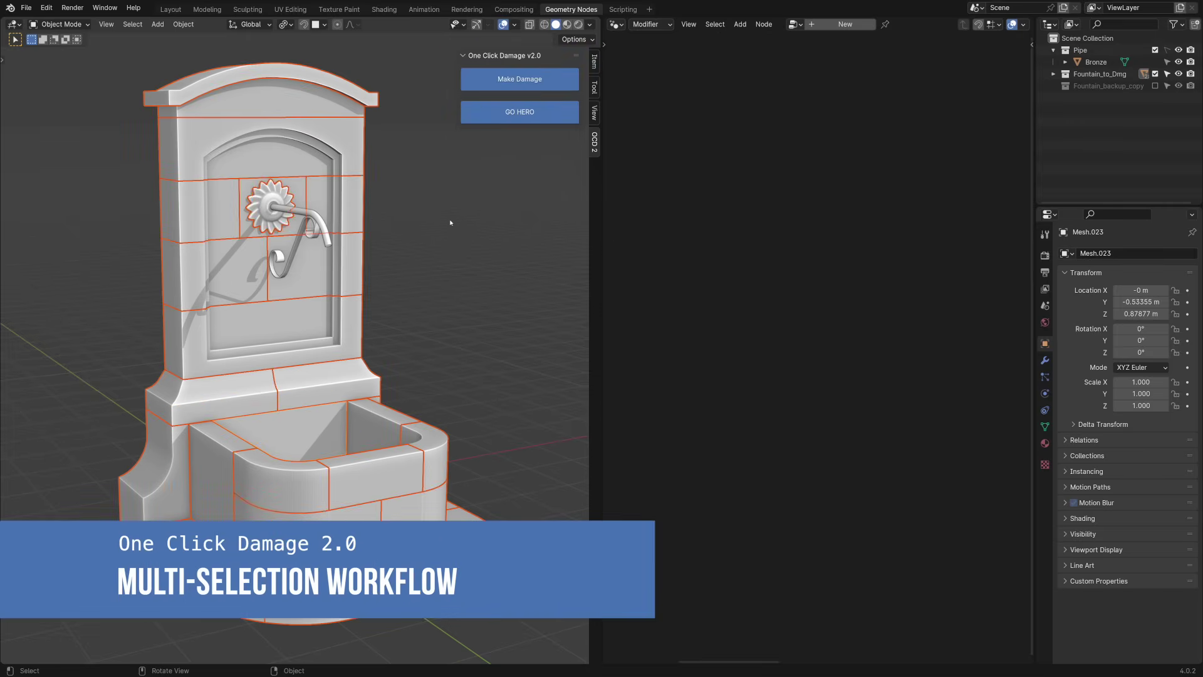
# Generate damage on all the fountain's stone blocks at once and deselect them
pyautogui.click(563, 80)
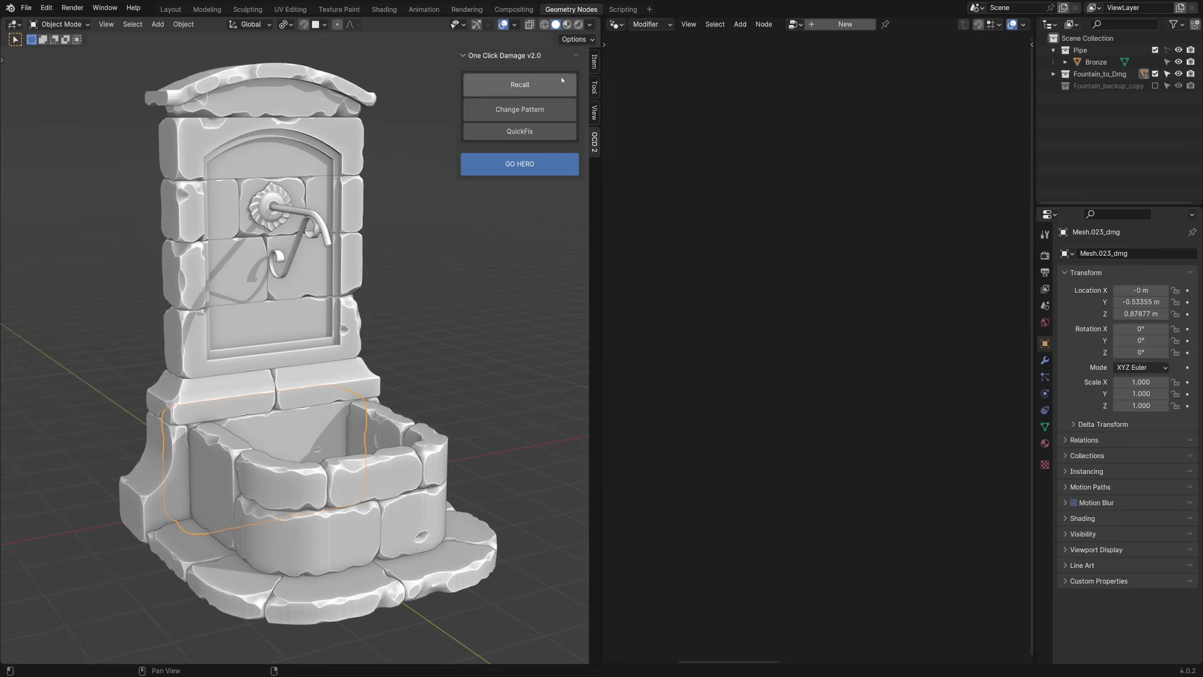
pyautogui.click(479, 341)
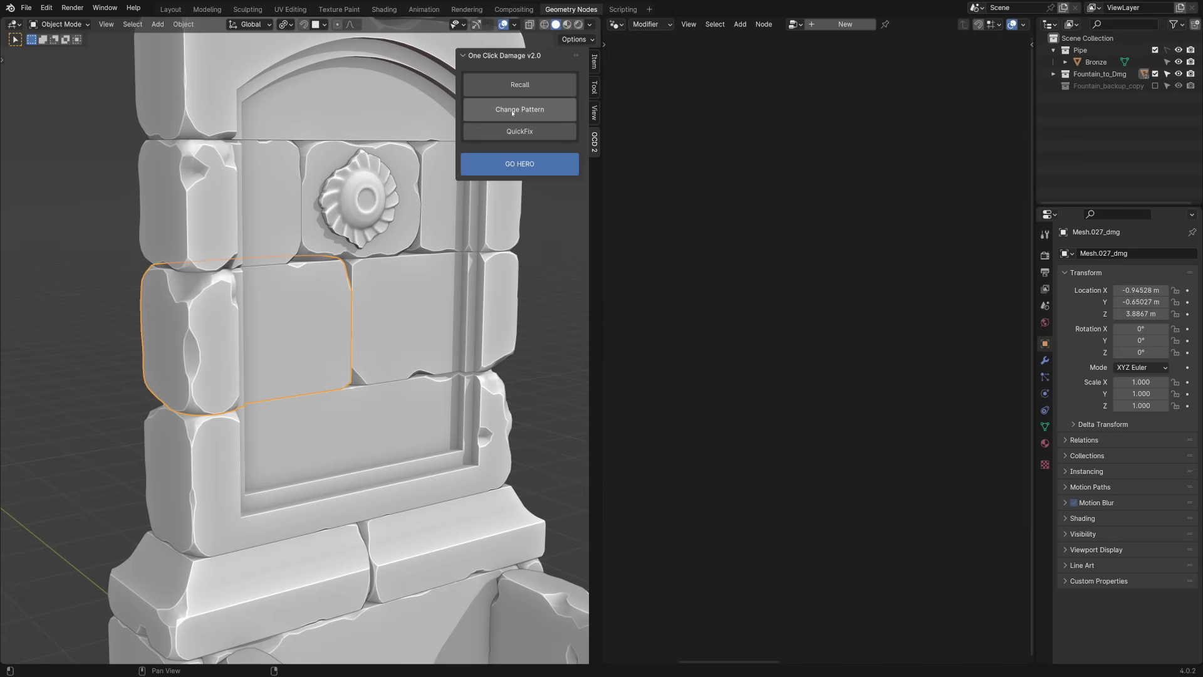
# Change the damage pattern of the wall block diagonally below the flower ornament and inspect the damaged fountain from the side
pyautogui.click(512, 112)
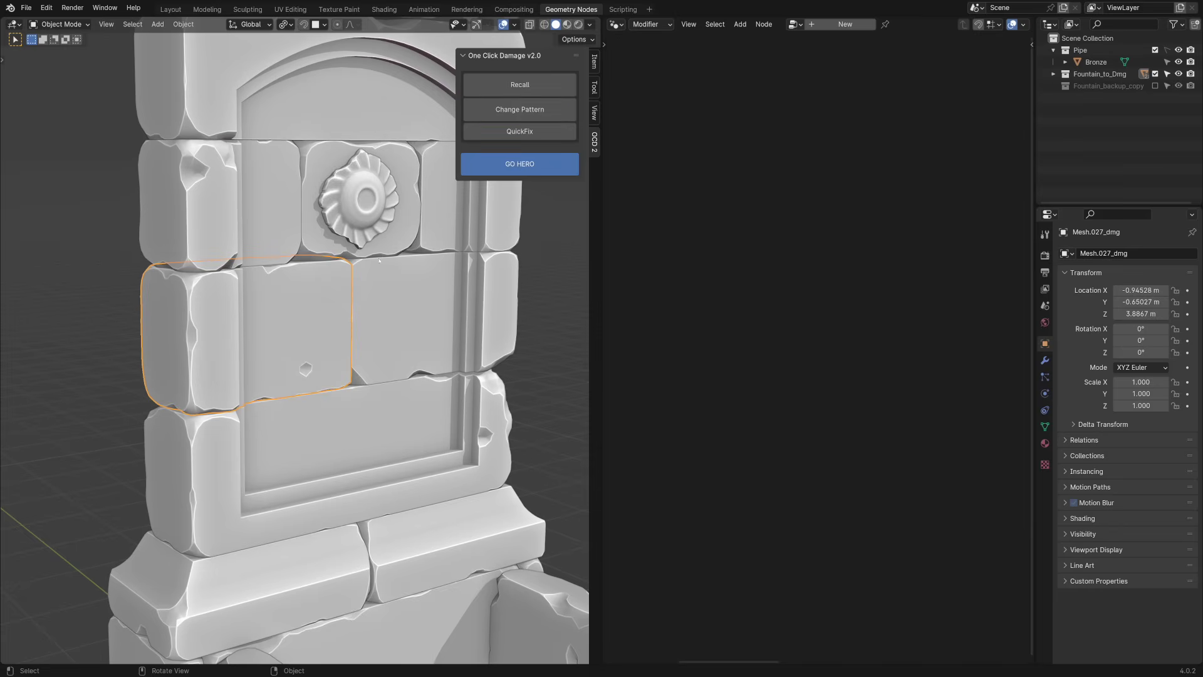
pyautogui.scroll(-2, 324, 289)
pyautogui.keyDown('shift'); pyautogui.moveTo(324, 289); pyautogui.dragTo(351, 376, button='middle'); pyautogui.keyUp('shift')
pyautogui.click(460, 325)
pyautogui.scroll(-2, 289, 299)
pyautogui.click(307, 456)
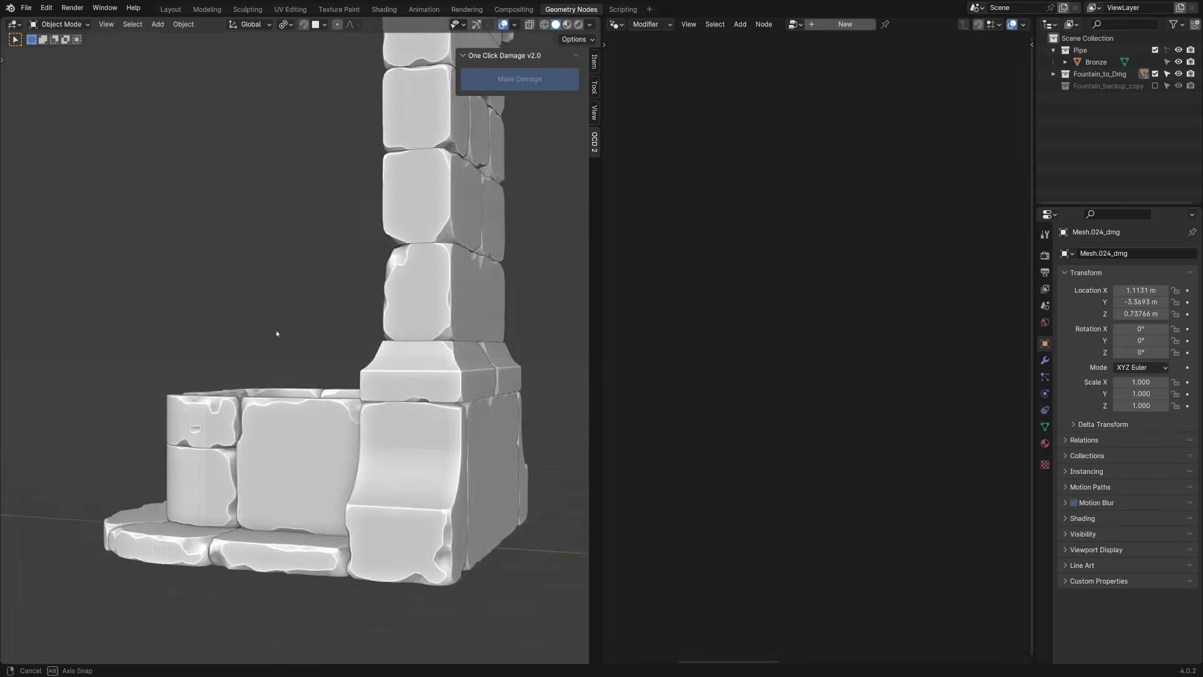
pyautogui.moveTo(276, 260); pyautogui.dragTo(401, 306, button='middle')
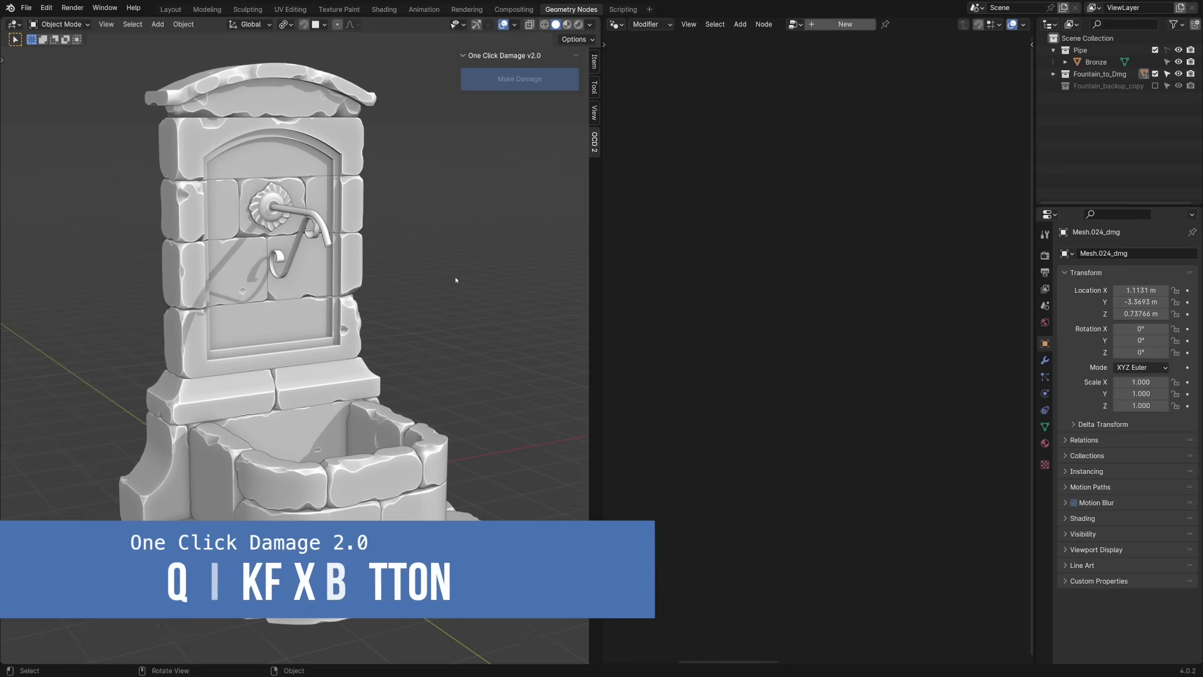
# Run QuickFix on all the damaged fountain blocks and repeat it on the blocks it repaired
pyautogui.press('a')
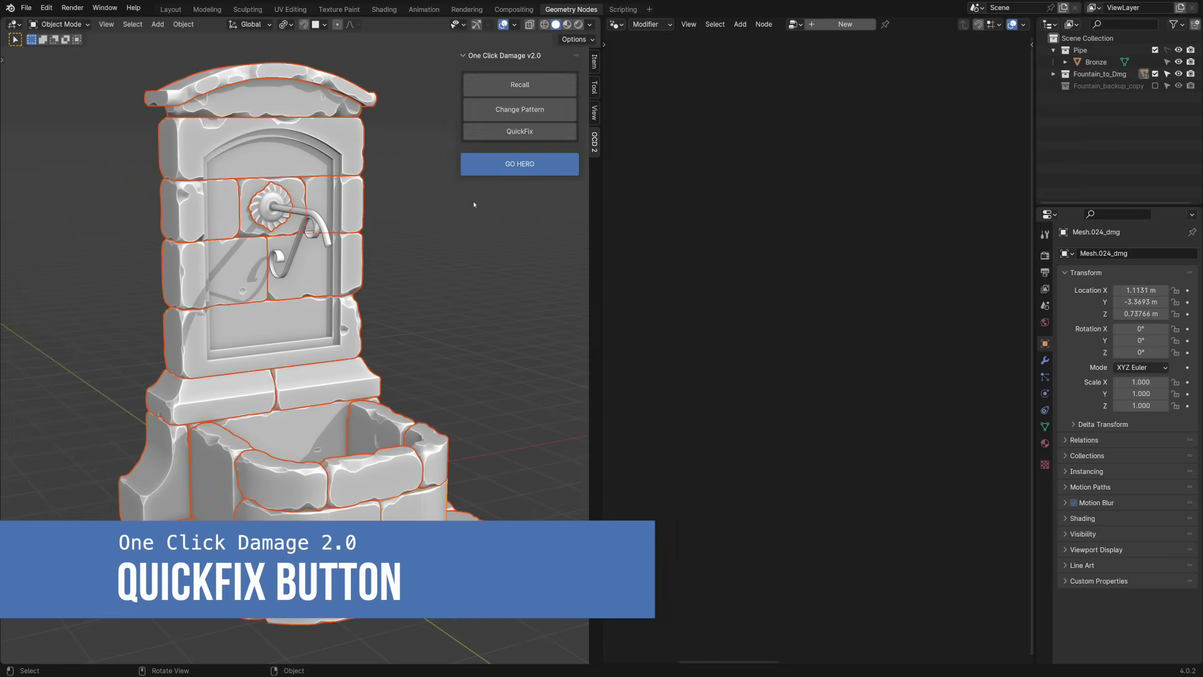
pyautogui.click(532, 132)
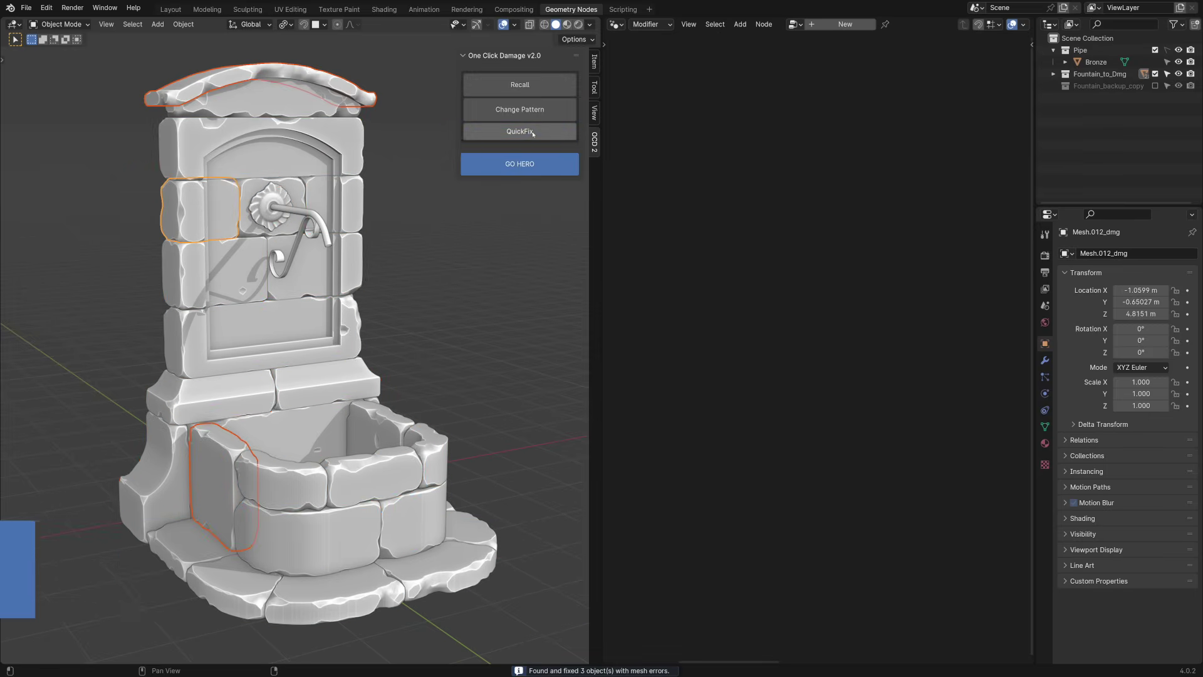
pyautogui.click(533, 133)
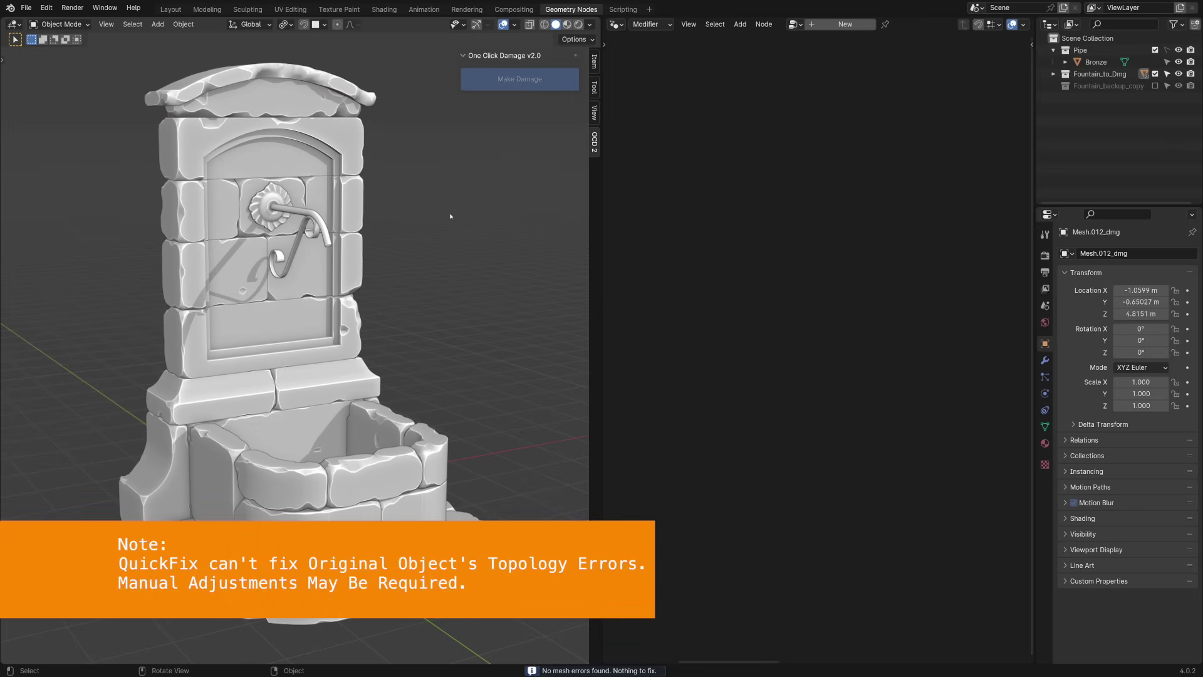
# Change the damage pattern of the arched block directly beneath the fountain's curved top cornice
pyautogui.click(318, 98)
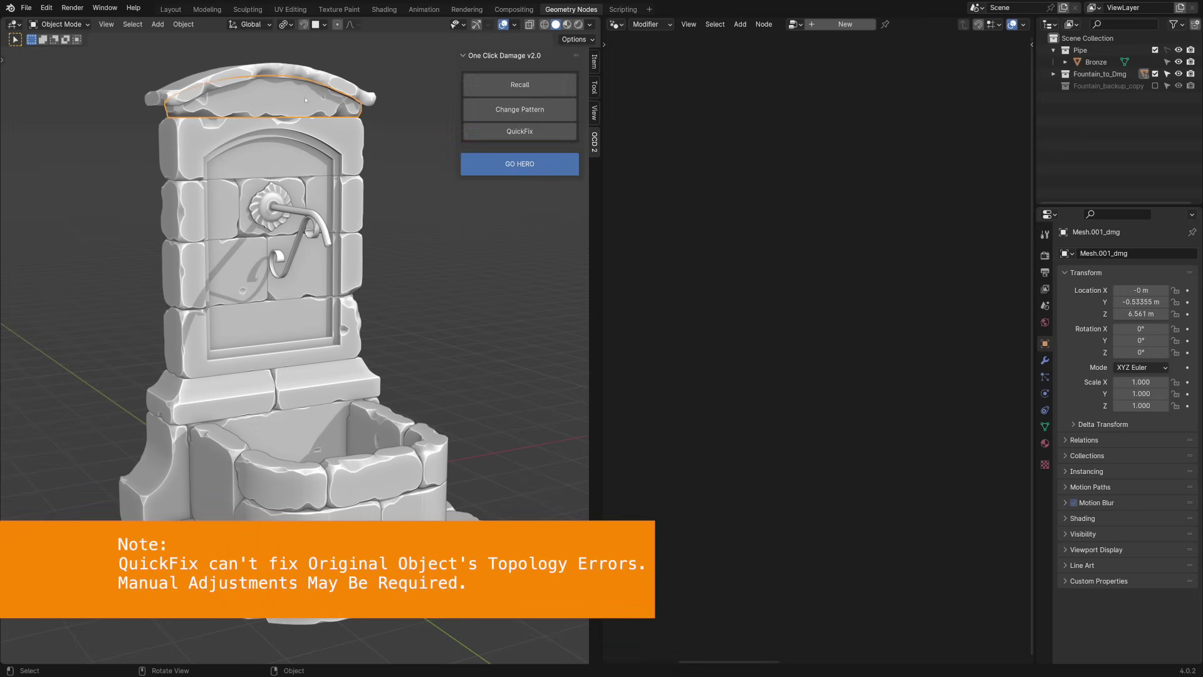
pyautogui.click(485, 109)
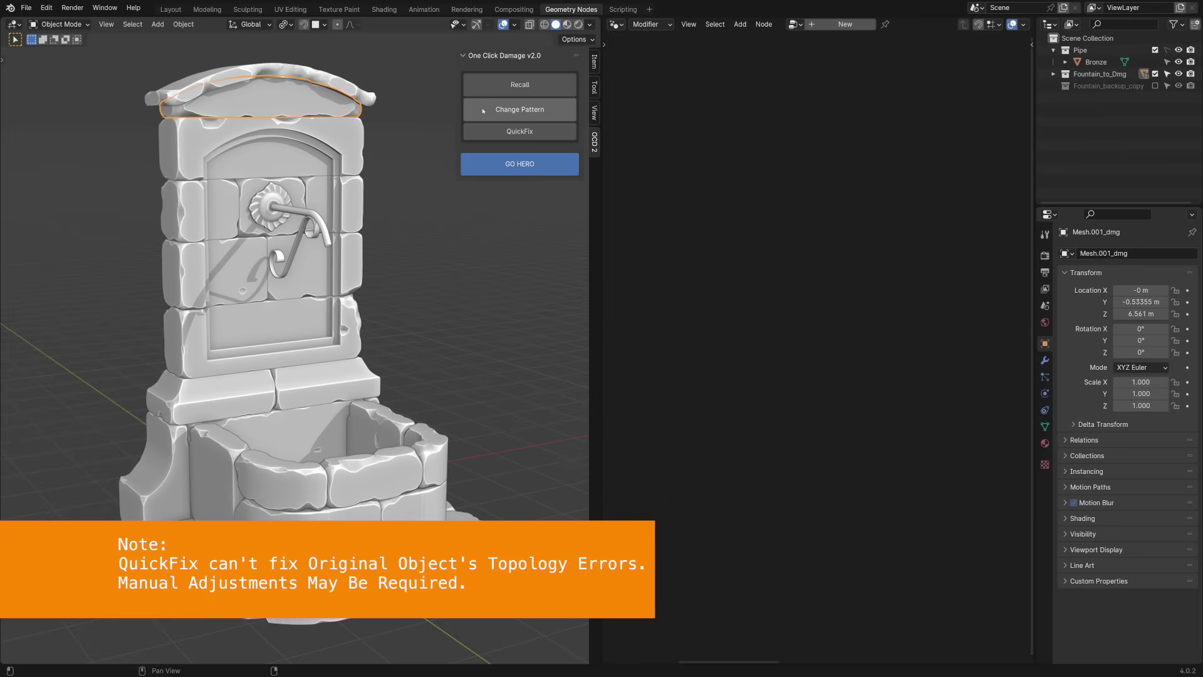
pyautogui.click(419, 148)
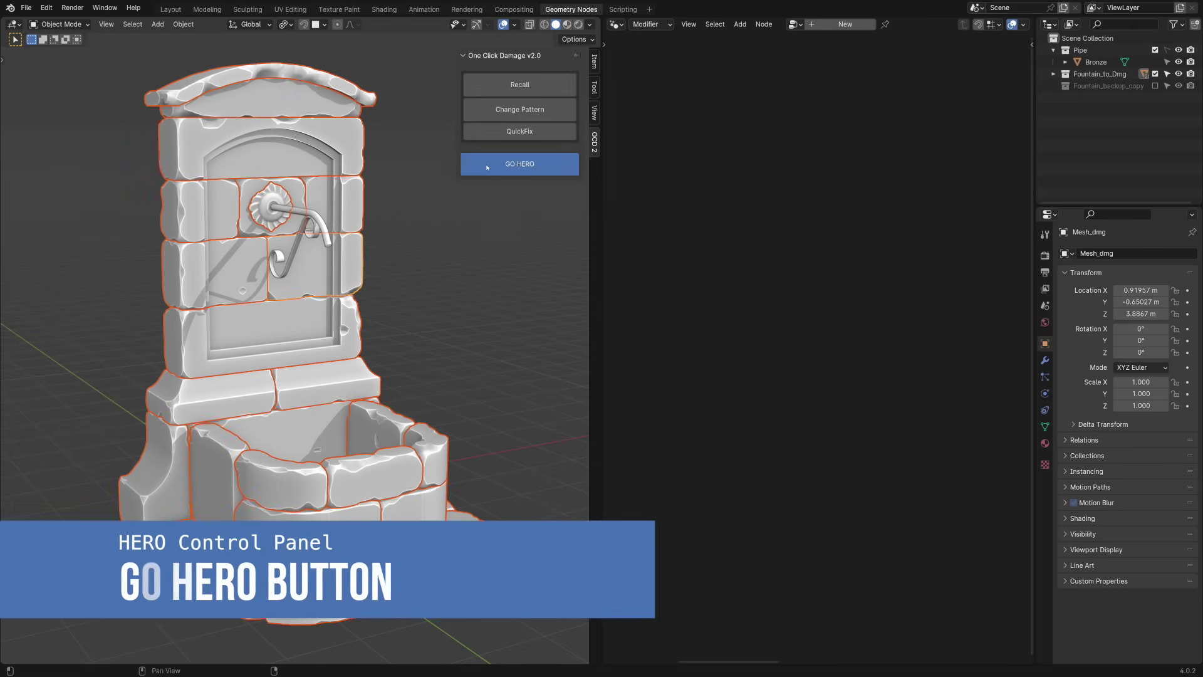
# Apply GO HERO to all the damaged fountain blocks and show the active block's modifiers
pyautogui.click(487, 163)
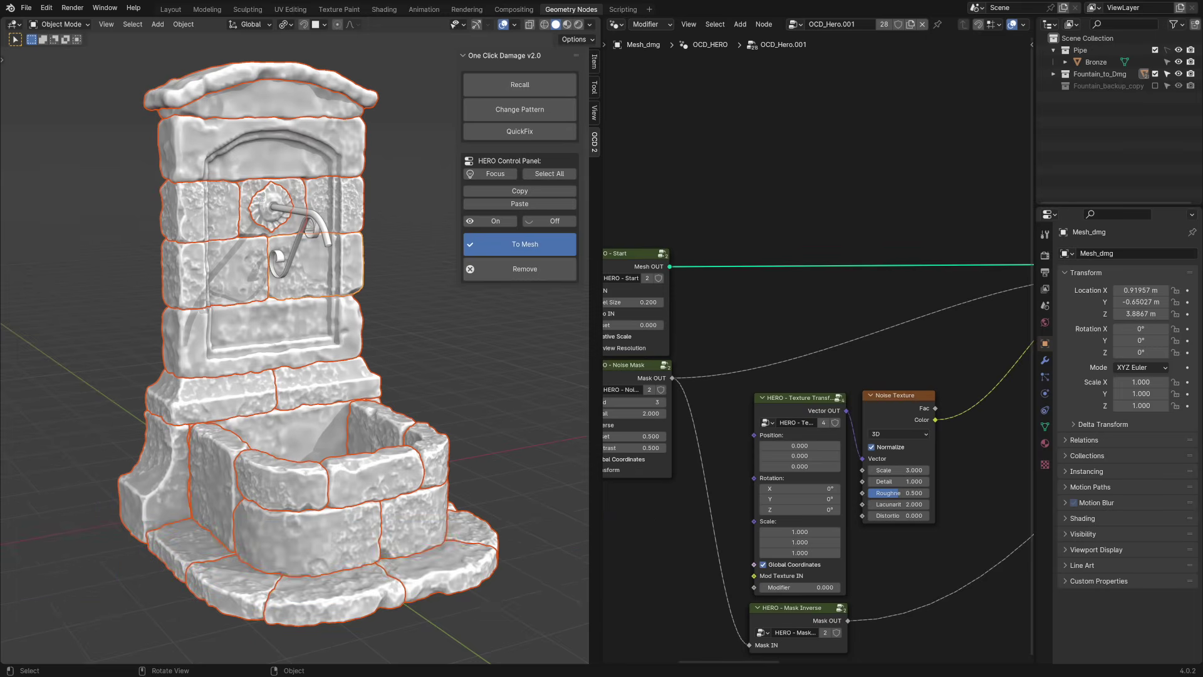
pyautogui.click(1045, 360)
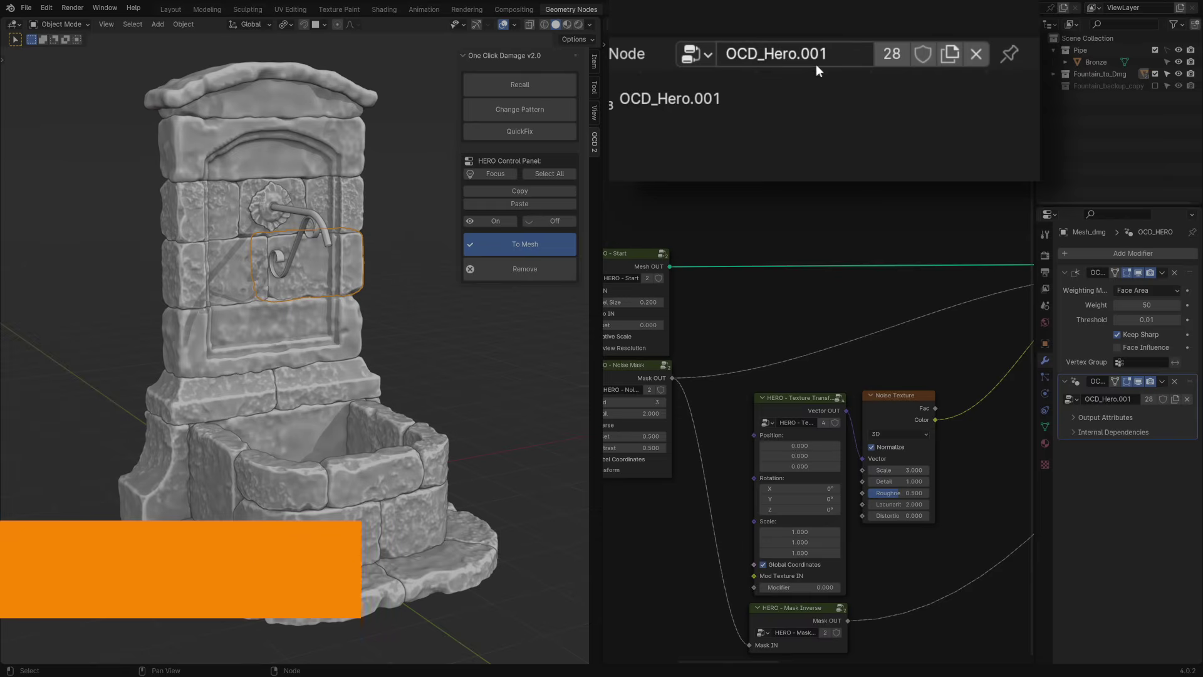
# Rename the shared HERO node group to OCD_Hero.Stones, keeping its OCD_Hero. prefix
pyautogui.doubleClick(813, 57)
pyautogui.click(830, 55)
pyautogui.click(802, 53)
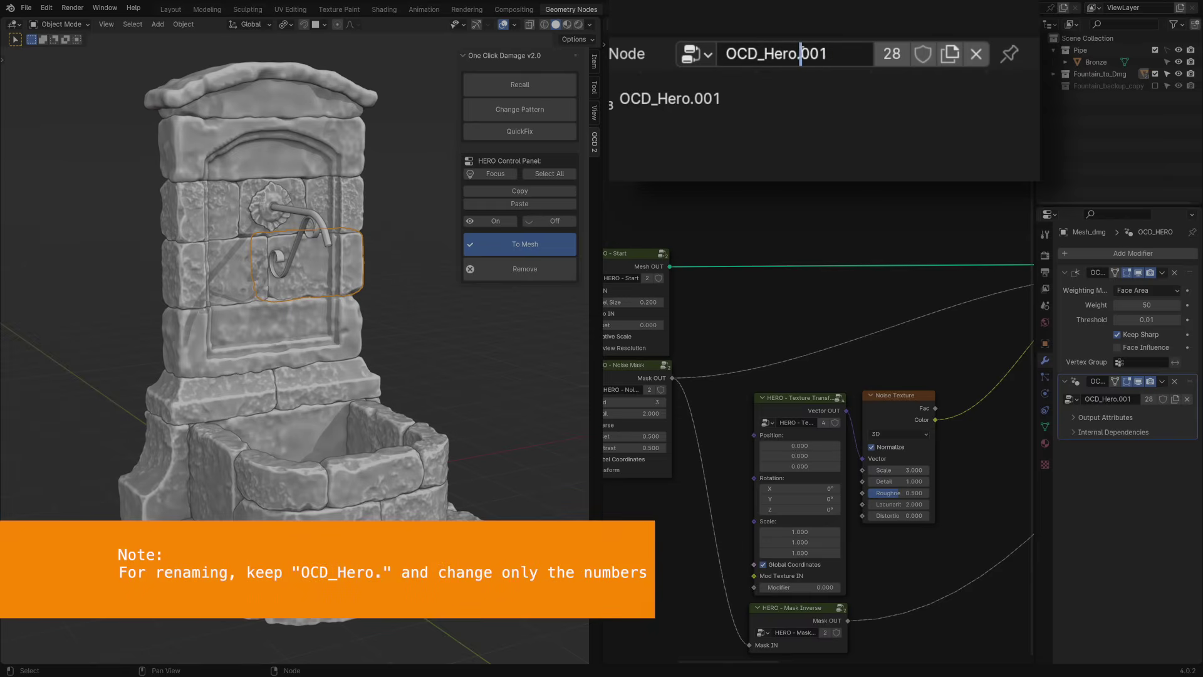
pyautogui.hotkey('shift', 'End')
pyautogui.write('Stones')
pyautogui.press('Return')
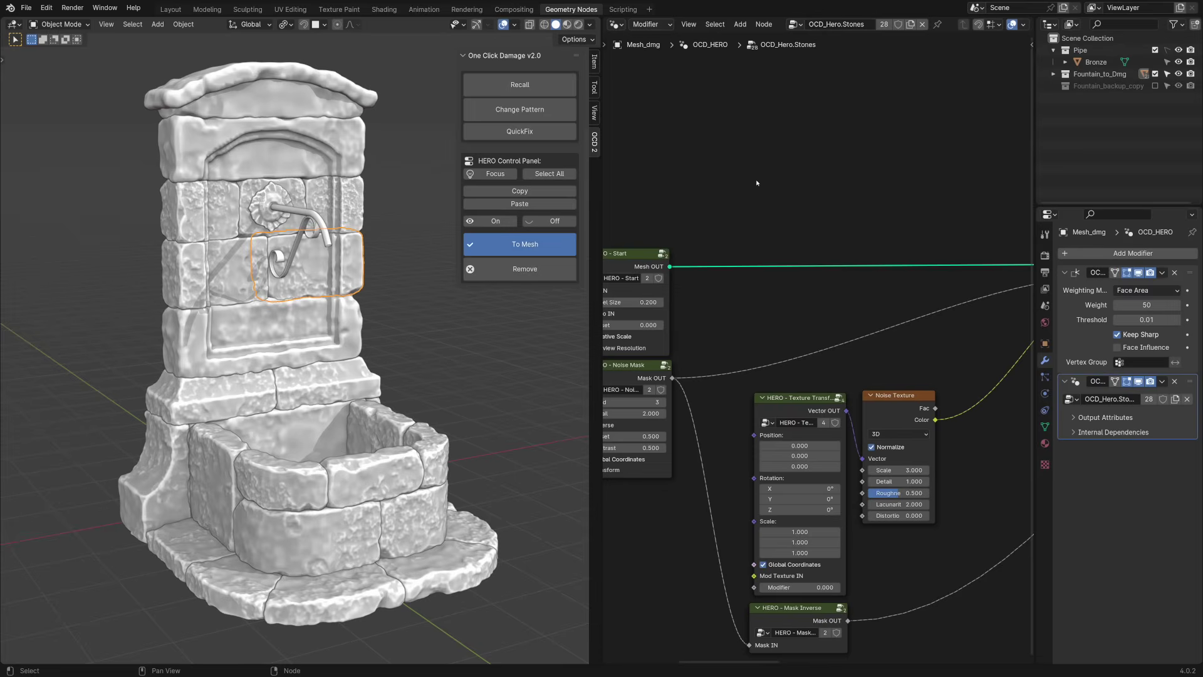
# Check the fountain's mesh density in wireframe, restore the solid display and examine the HERO - Start node's settings
pyautogui.click(520, 244)
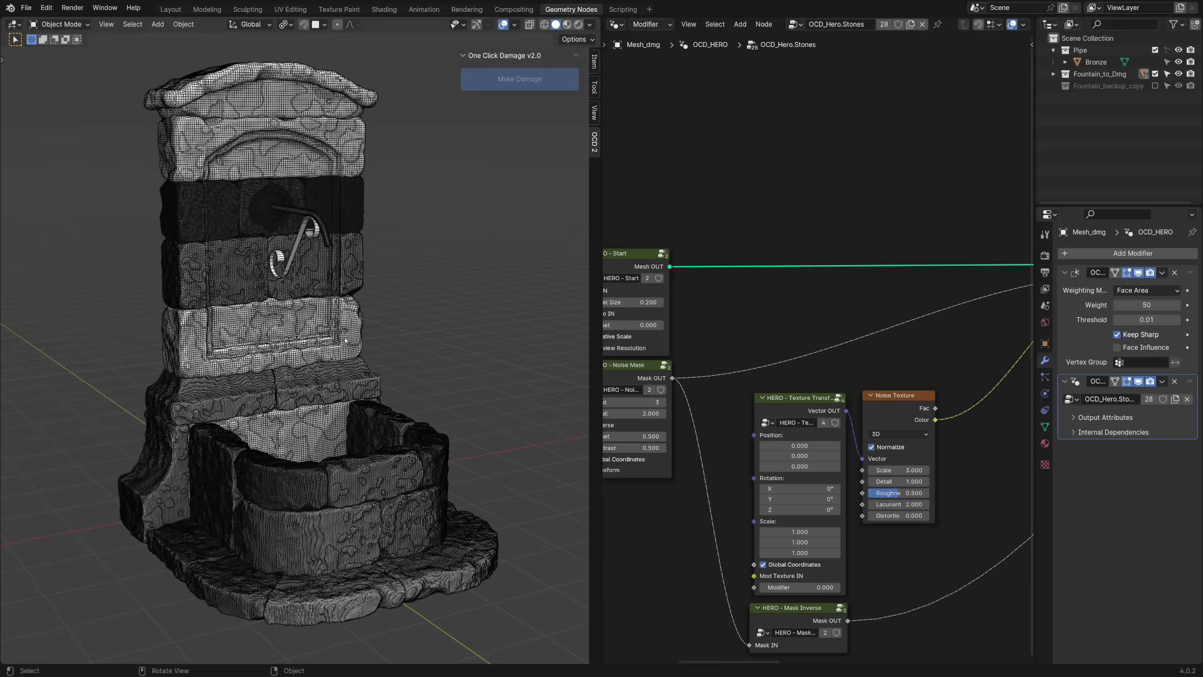
pyautogui.press('q')
pyautogui.click(382, 259)
pyautogui.moveTo(739, 317); pyautogui.dragTo(917, 313, button='middle')
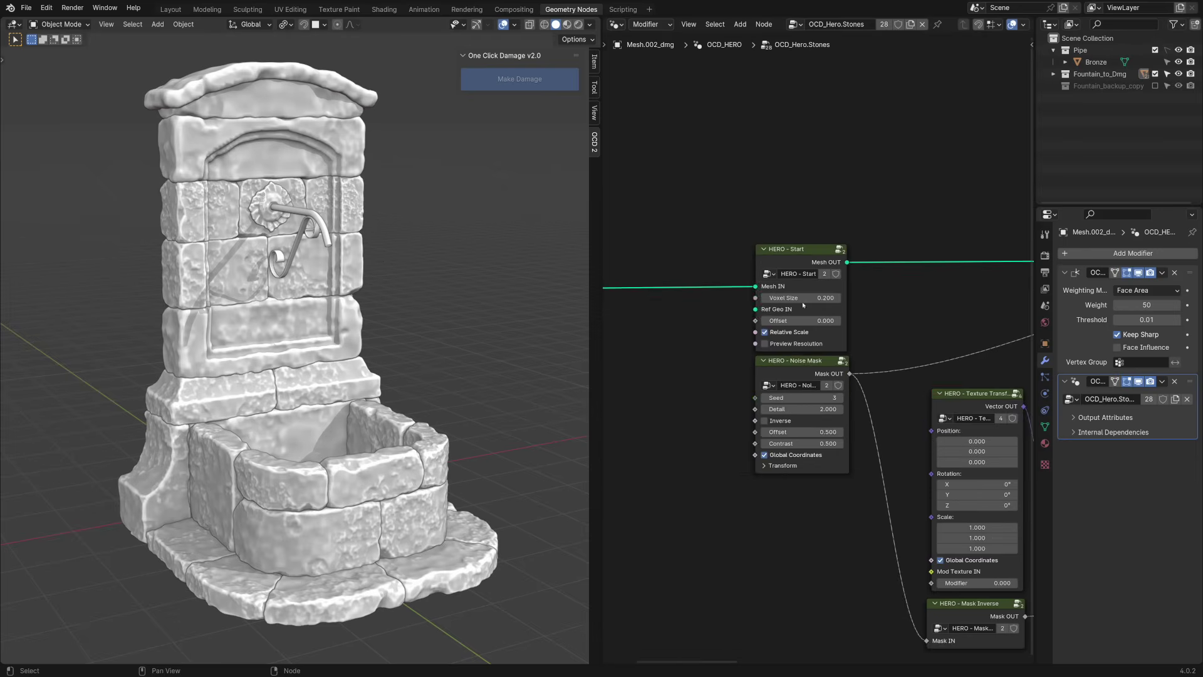
# Bring the diagonally cracked wall block Mesh.027_dmg into the OCD_Hero.Stones node tree as an Object Info node beside HERO - Start
pyautogui.scroll(3, 804, 305)
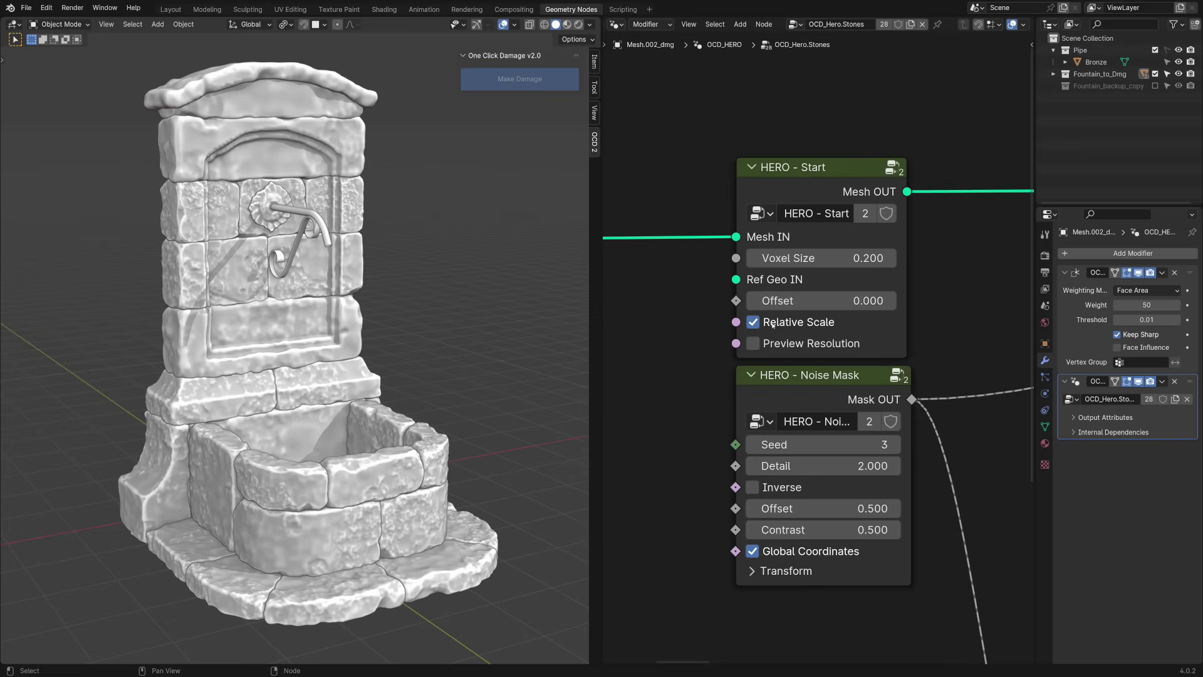
pyautogui.moveTo(674, 321); pyautogui.dragTo(741, 324, button='middle')
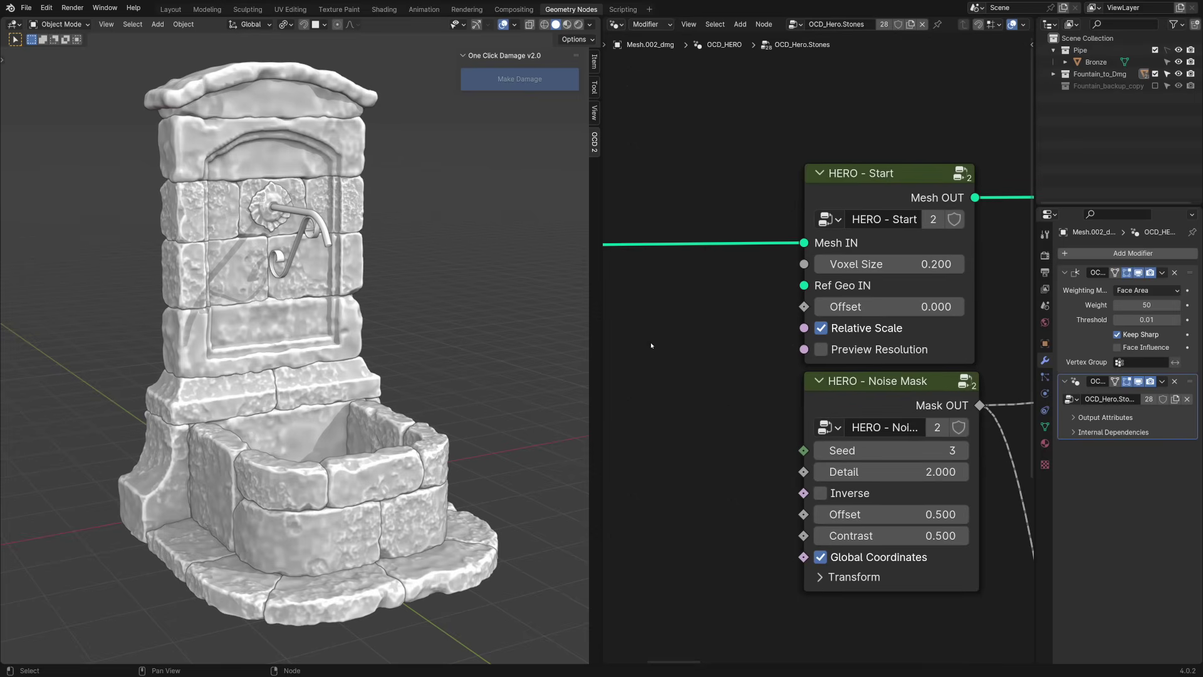
pyautogui.click(229, 276)
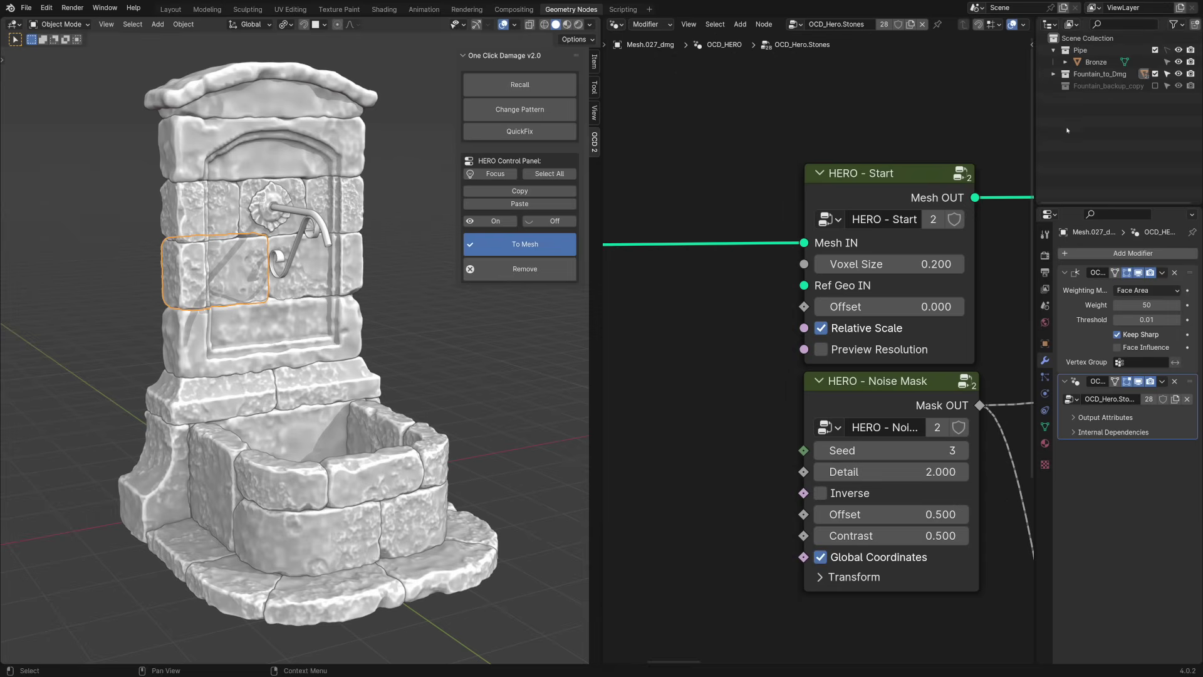
pyautogui.click(1054, 74)
pyautogui.scroll(-5, 1094, 130)
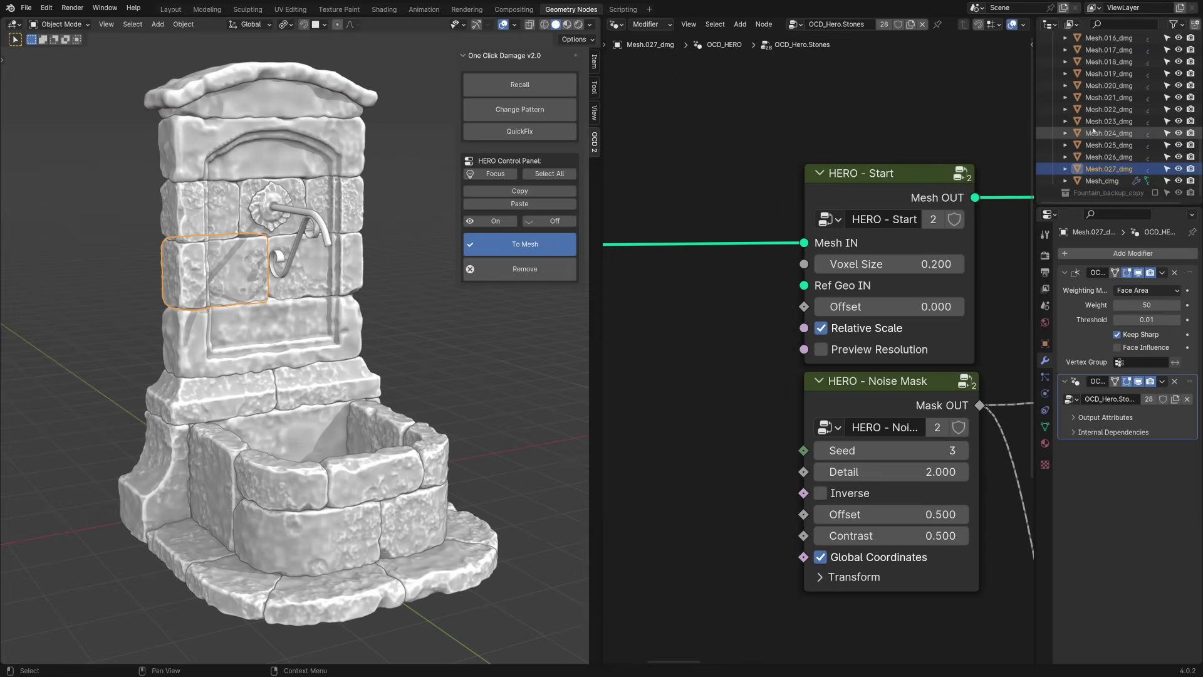
pyautogui.moveTo(1108, 169); pyautogui.dragTo(619, 353)
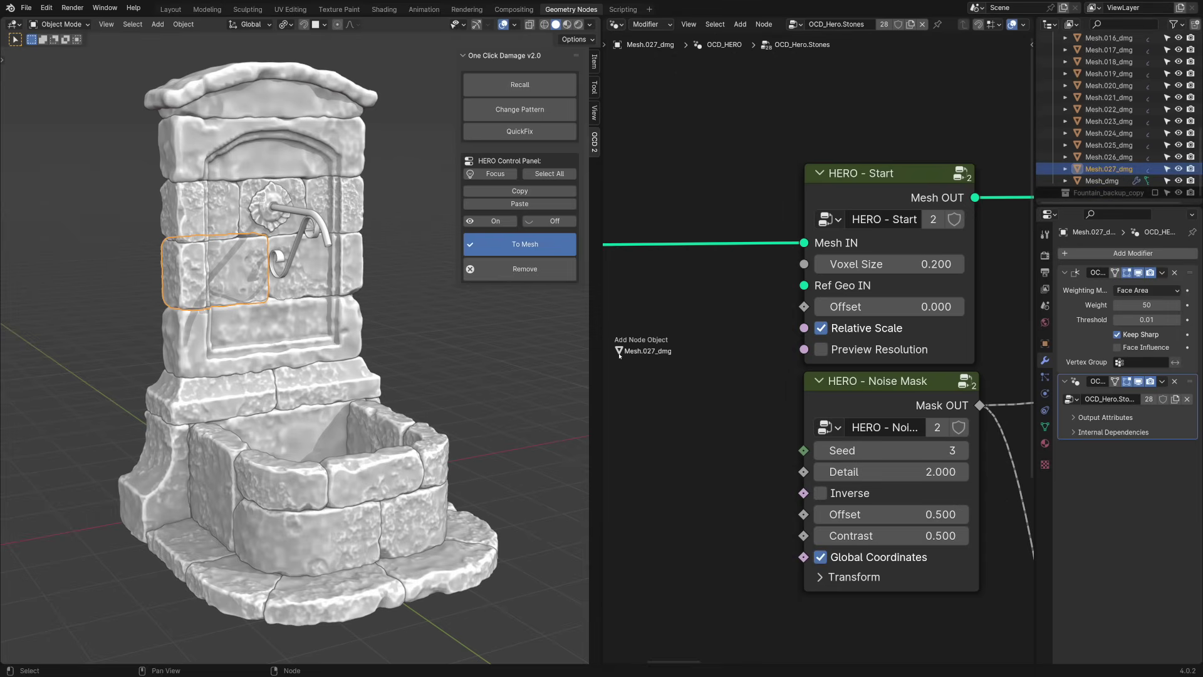
pyautogui.moveTo(675, 325); pyautogui.dragTo(675, 329)
pyautogui.scroll(-2, 721, 376)
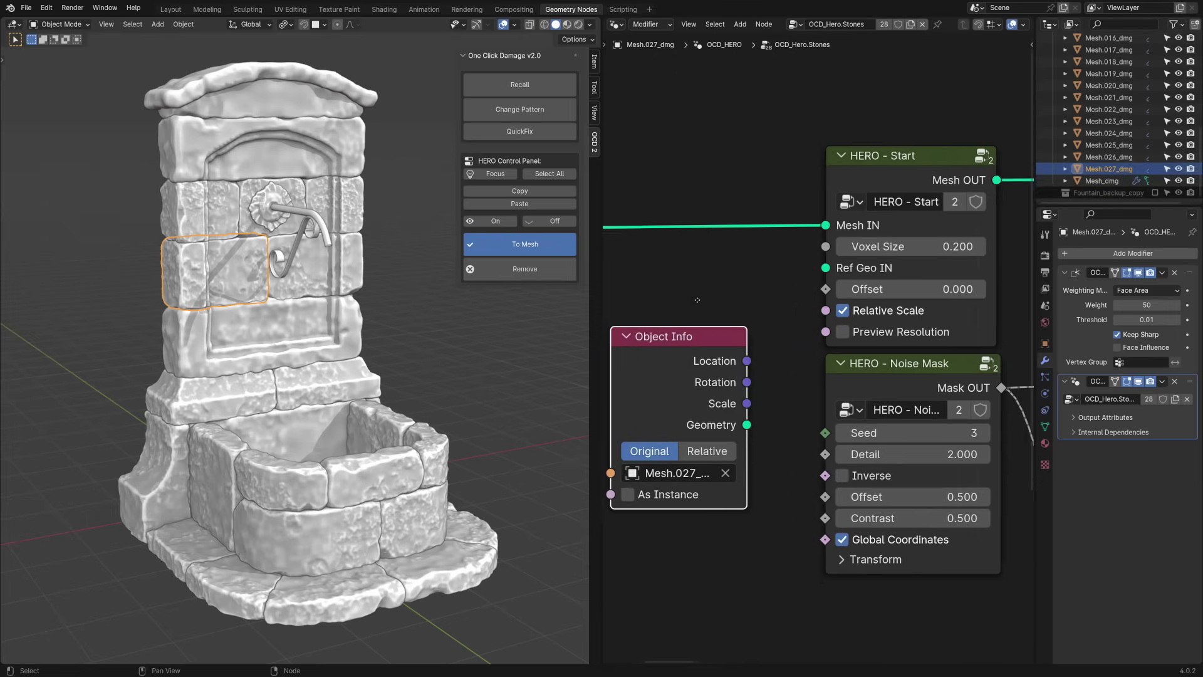
# Connect the Object Info node's Geometry to HERO - Start's Ref Geo IN and check the fountain's mesh density in wireframe
pyautogui.moveTo(748, 403); pyautogui.dragTo(810, 278)
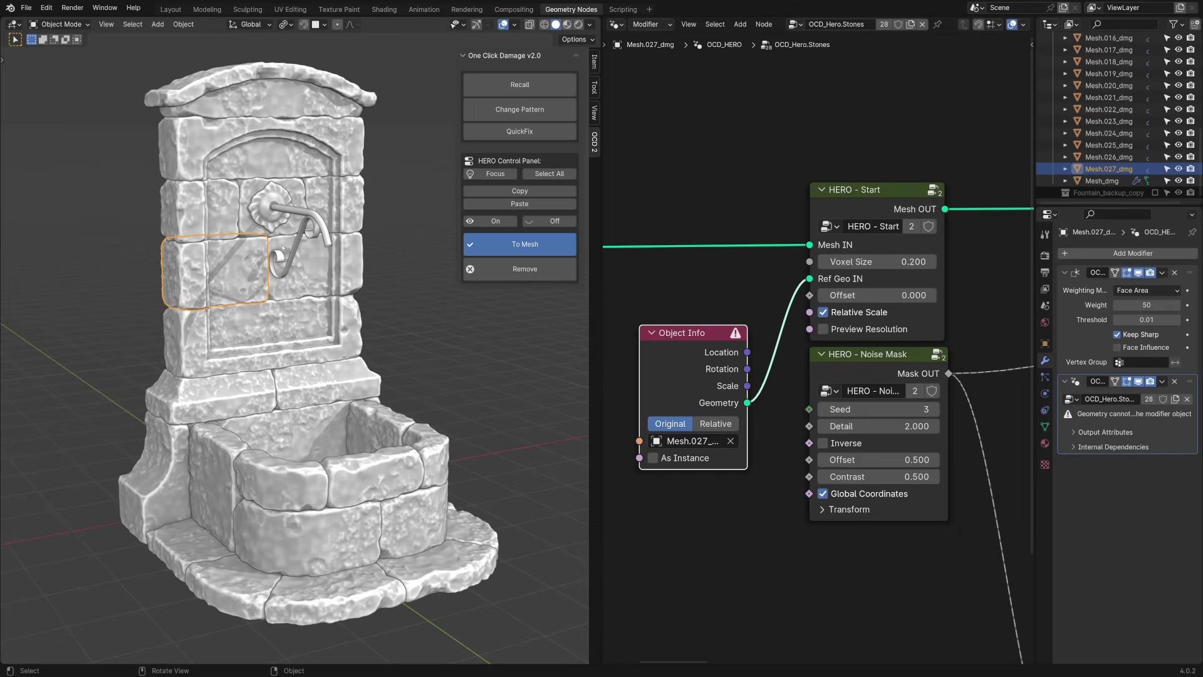
pyautogui.hotkey('shift', 'z')
pyautogui.click(380, 271)
pyautogui.hotkey('shift', 'z')
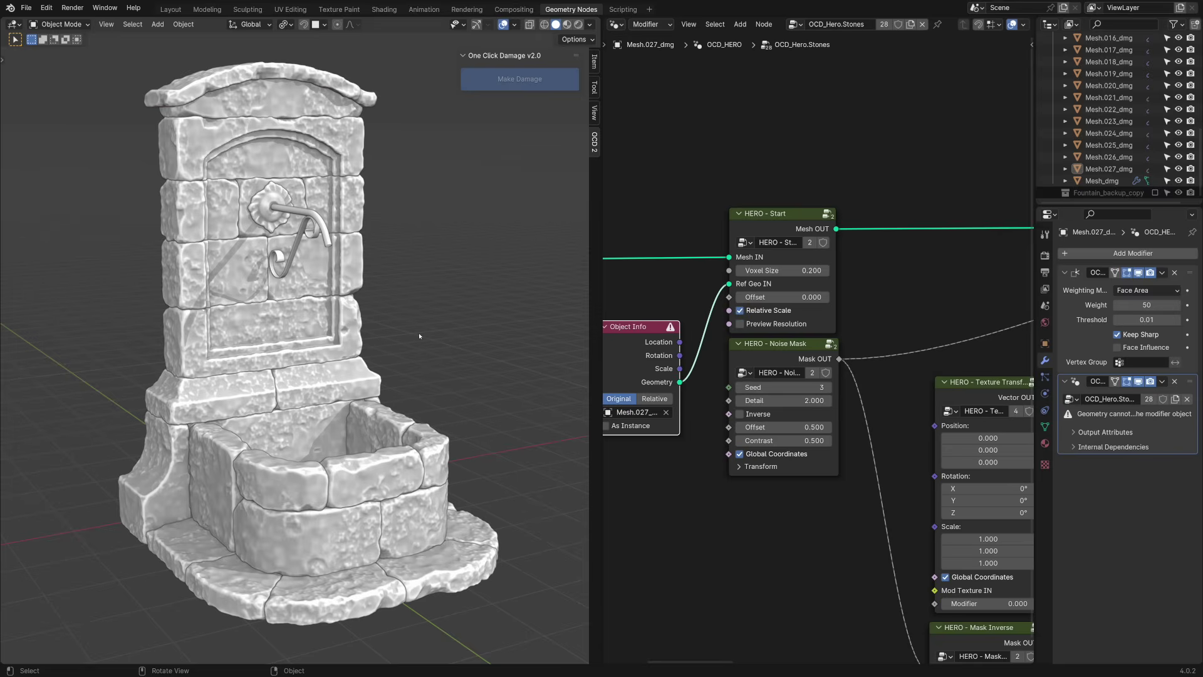
# Try HERO - Start's Preview Resolution, then Focus on the cracked block among its neighbours and in an isolated close-up, restoring the full fountain
pyautogui.click(740, 323)
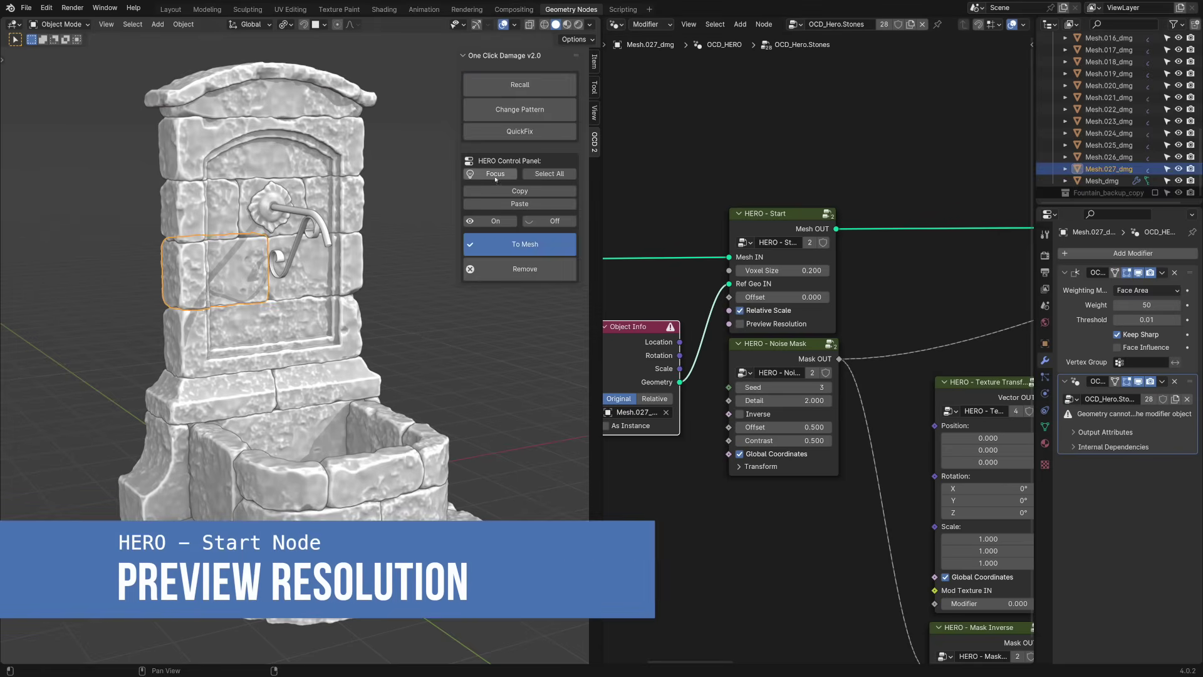
pyautogui.click(496, 176)
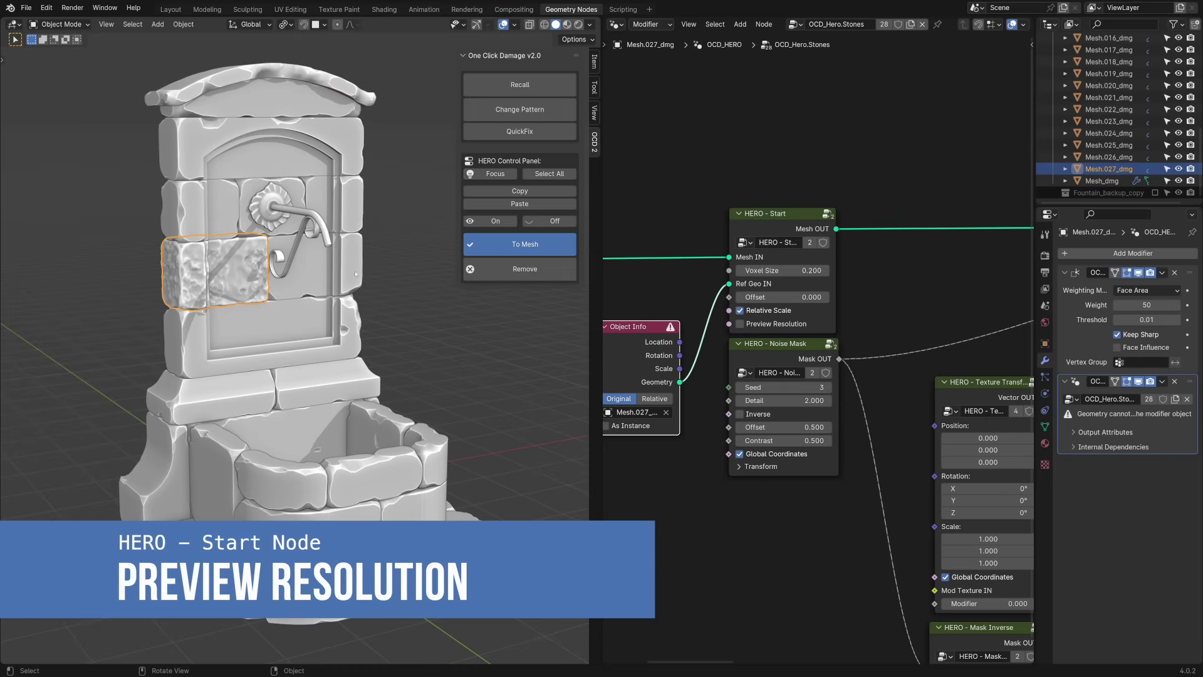
pyautogui.click(495, 174)
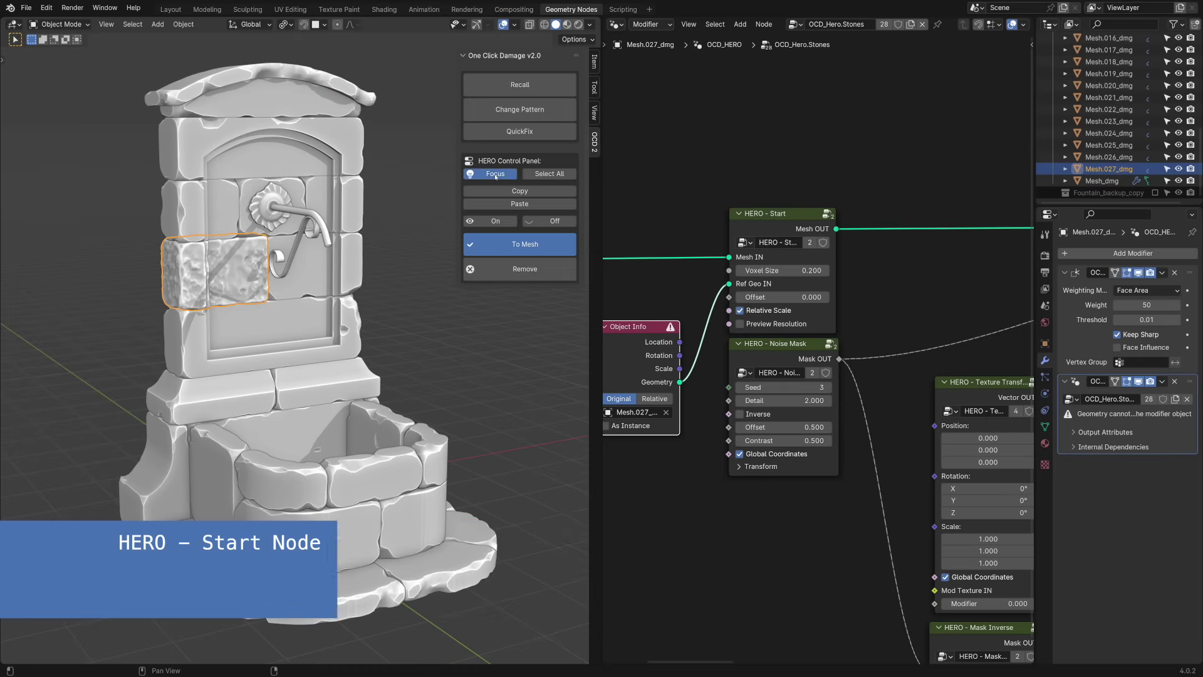
pyautogui.keyDown('ctrl'); pyautogui.click(496, 176); pyautogui.keyUp('ctrl')
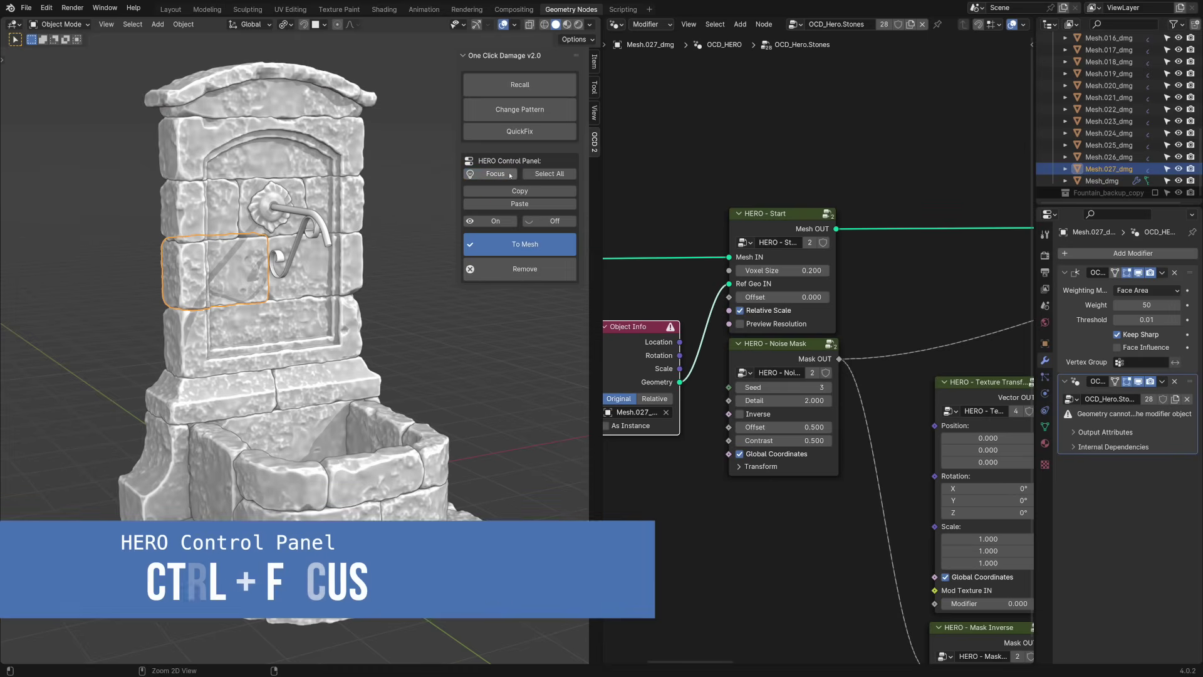
pyautogui.keyDown('ctrl'); pyautogui.click(510, 176); pyautogui.keyUp('ctrl')
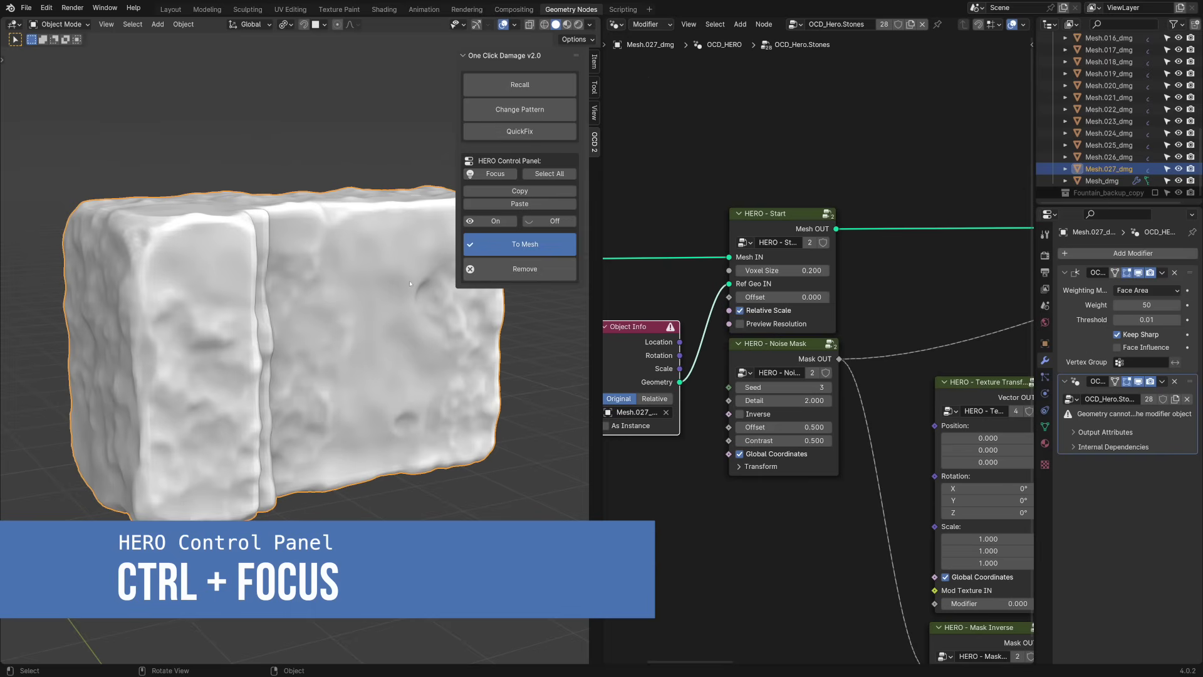
pyautogui.moveTo(390, 302); pyautogui.dragTo(414, 298, button='middle')
pyautogui.click(510, 175)
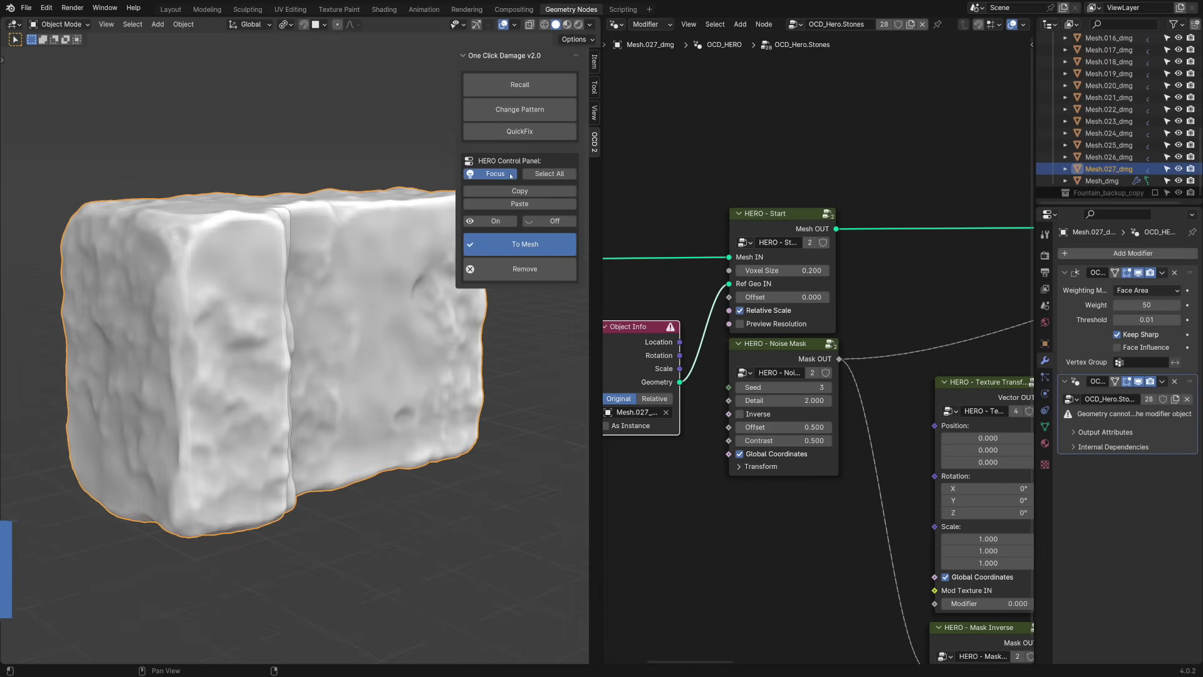
pyautogui.moveTo(845, 357); pyautogui.dragTo(822, 361, button='middle')
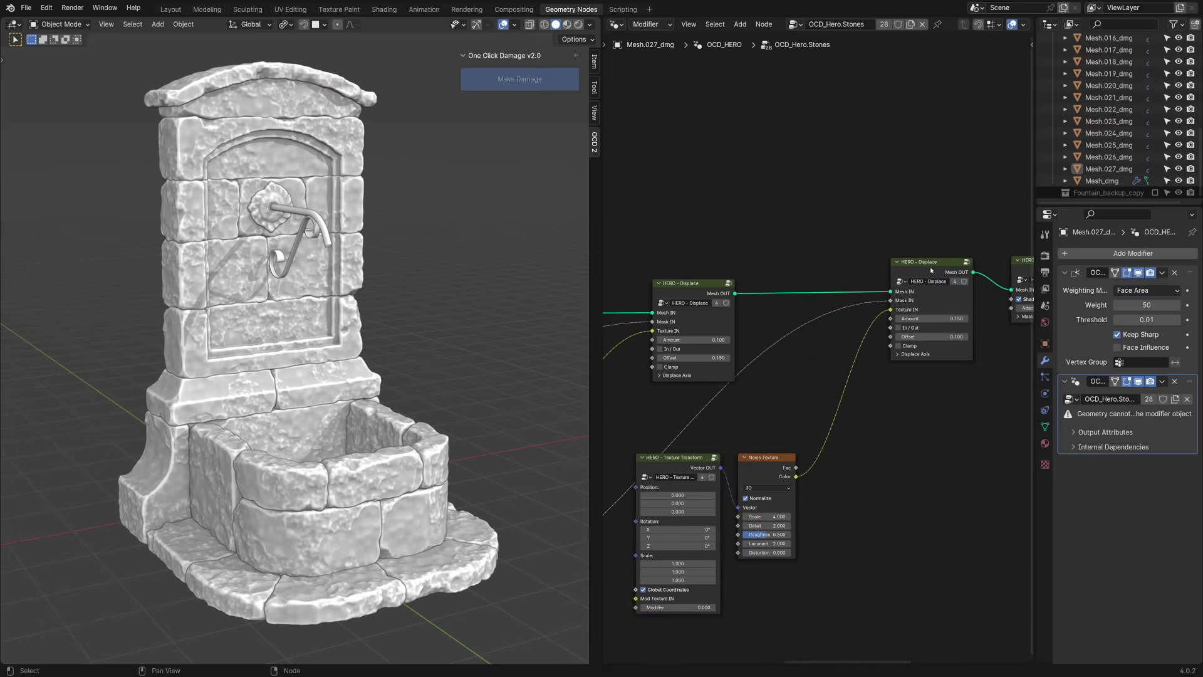
# Mute the two HERO - Displace nodes in turn to compare the surface detail each one contributes
pyautogui.click(938, 267)
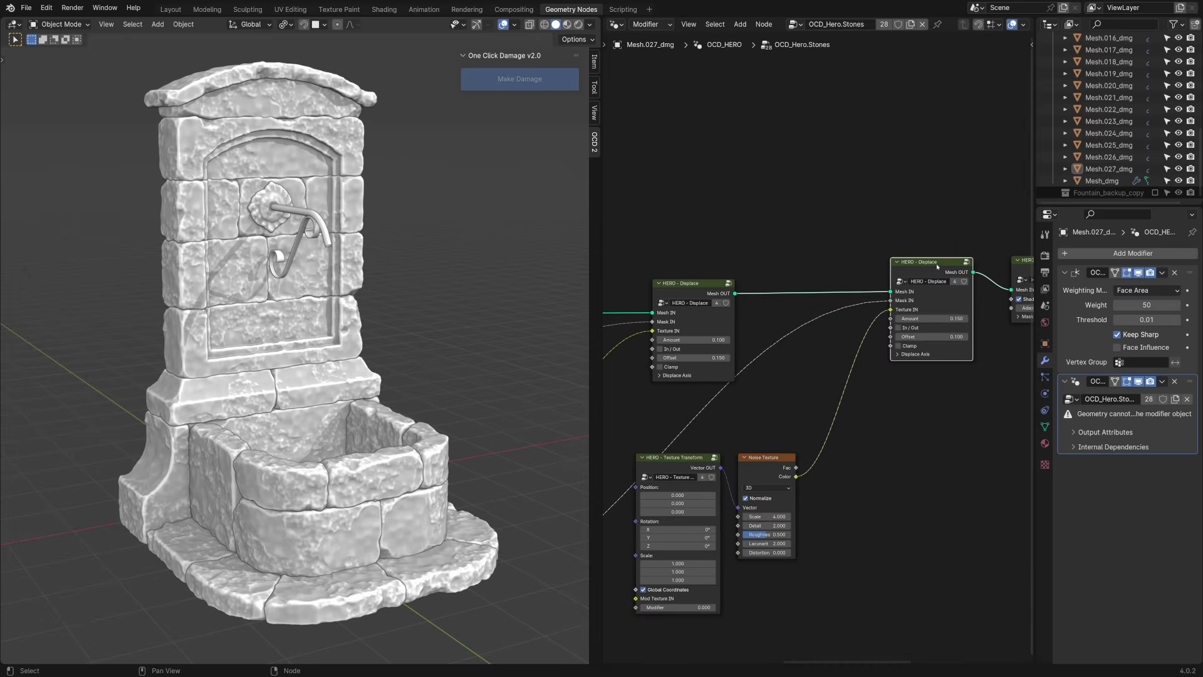
pyautogui.press('m')
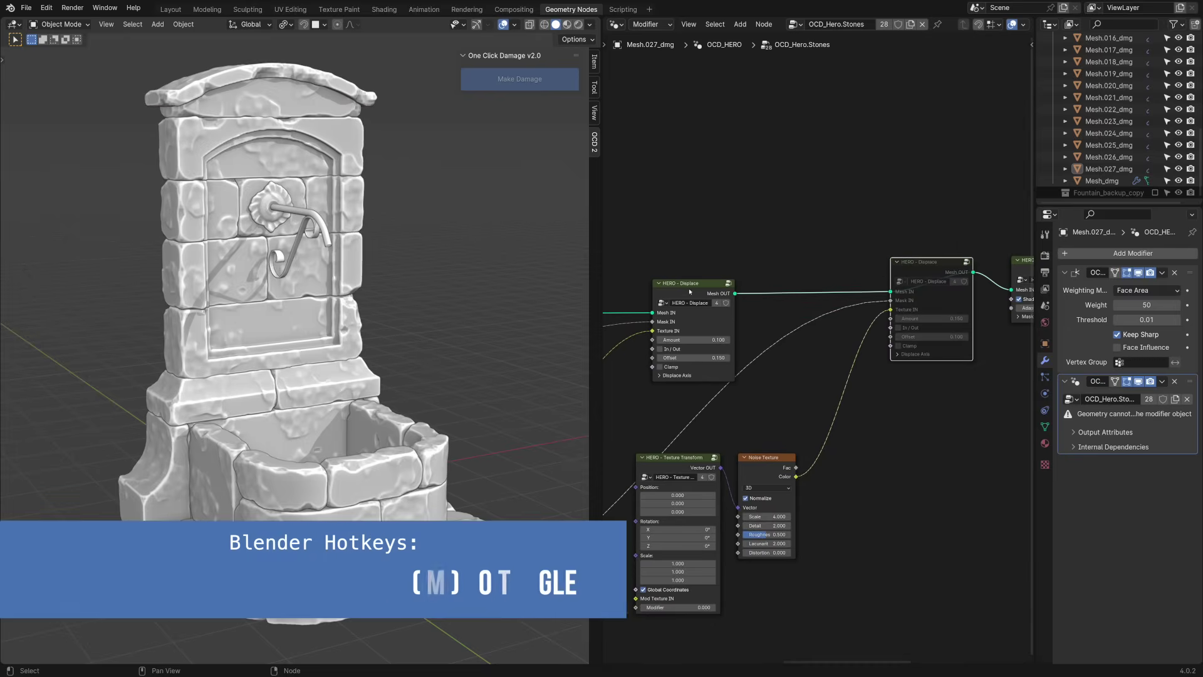
pyautogui.click(695, 284)
pyautogui.press('m')
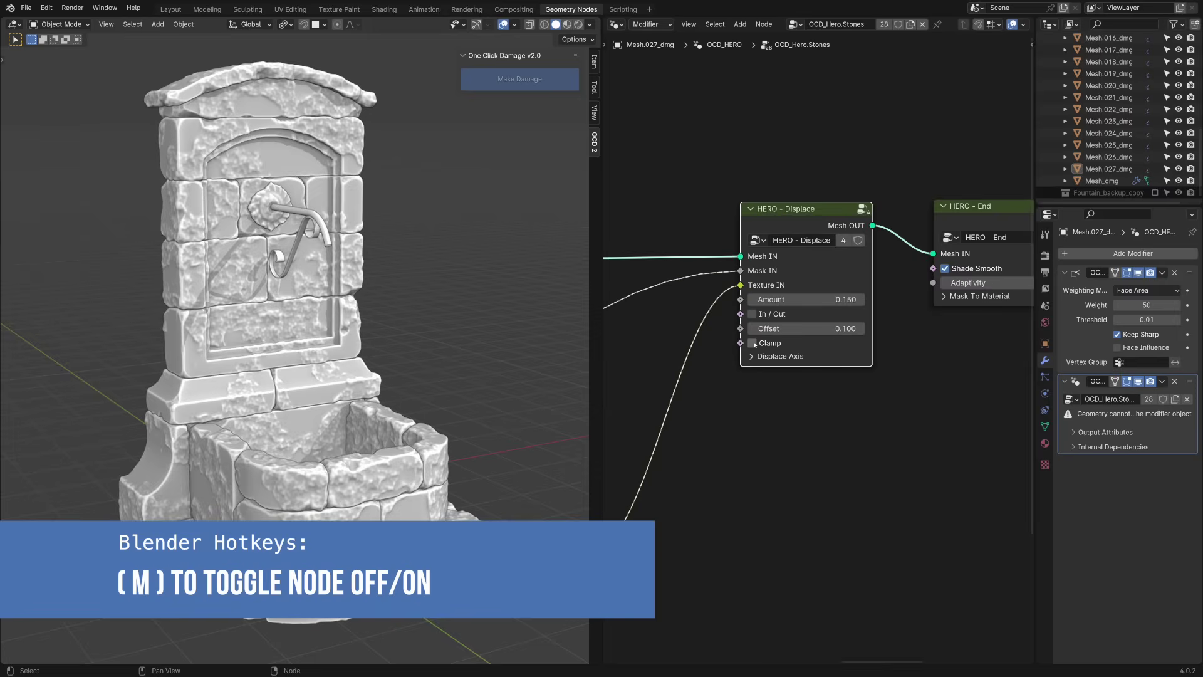
# On the last HERO - Displace node, enable Clamp and In / Out and set the Offset to 0
pyautogui.click(753, 343)
pyautogui.click(797, 329)
pyautogui.write('0')
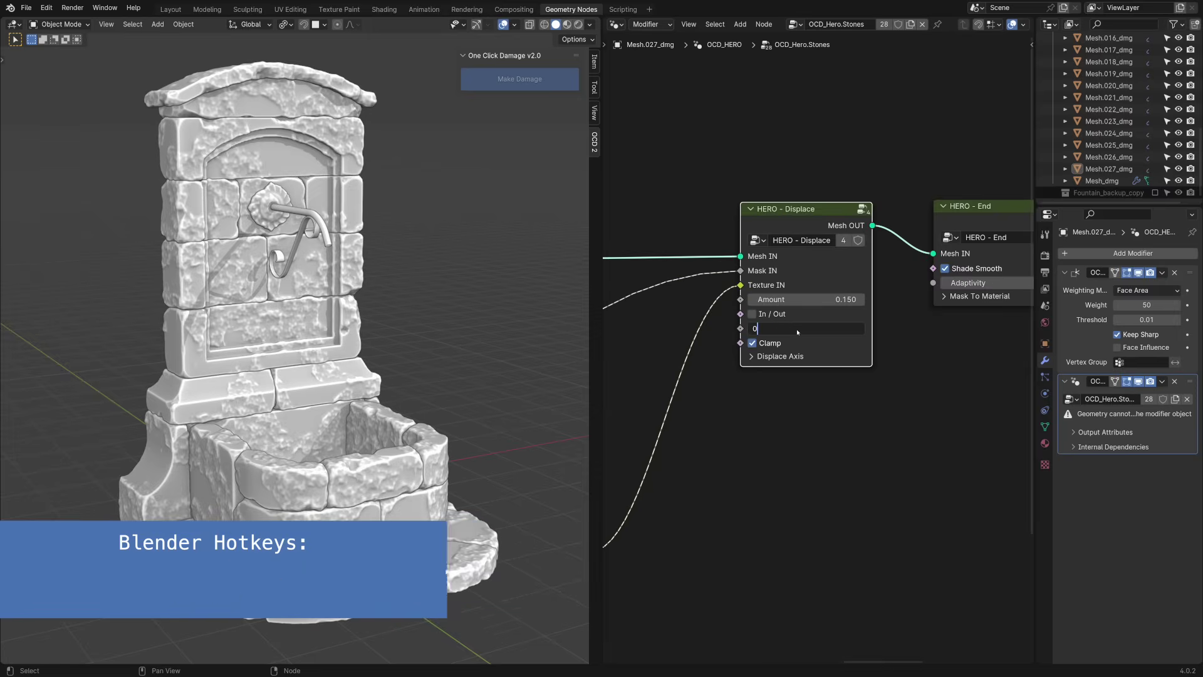
pyautogui.press('Return')
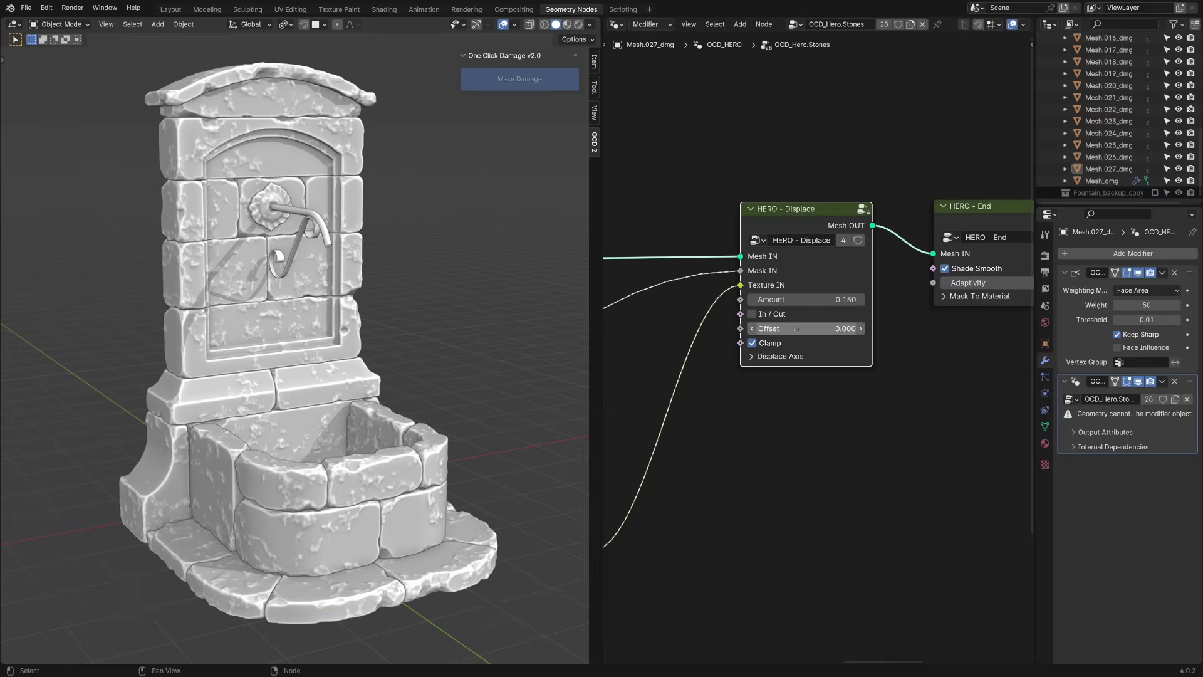
pyautogui.click(753, 314)
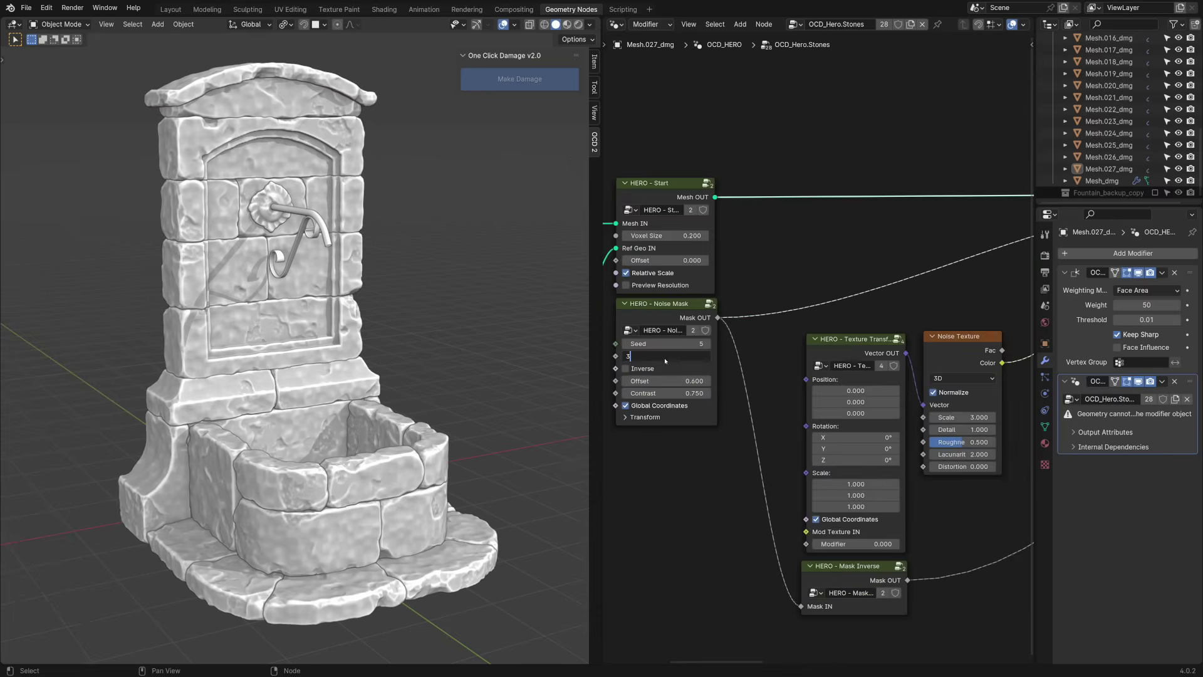
# Set the HERO - Noise Mask's Detail to 3 and the first HERO - Displace node's Offset to 0
pyautogui.press('Return')
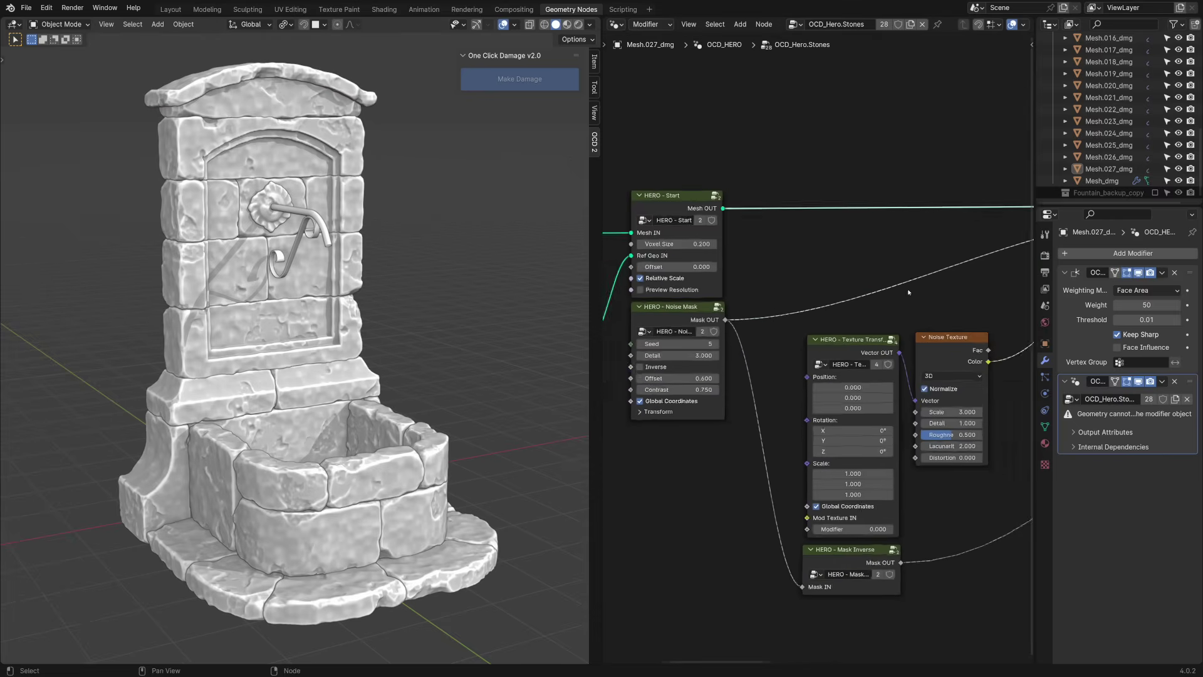
pyautogui.scroll(-2, 907, 290)
pyautogui.moveTo(907, 290); pyautogui.dragTo(789, 320, button='middle')
pyautogui.scroll(-5, 790, 323)
pyautogui.moveTo(937, 320); pyautogui.dragTo(787, 352, button='middle')
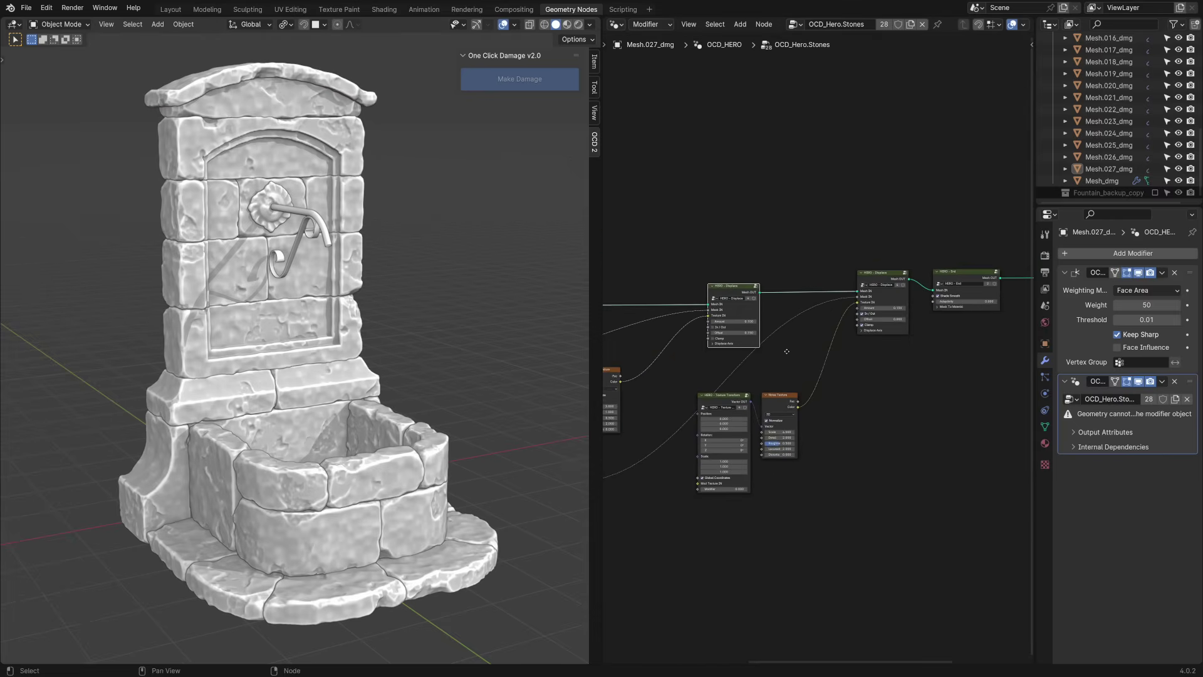
pyautogui.scroll(7, 787, 351)
pyautogui.scroll(1, 765, 336)
pyautogui.click(661, 320)
pyautogui.write('0')
pyautogui.press('Return')
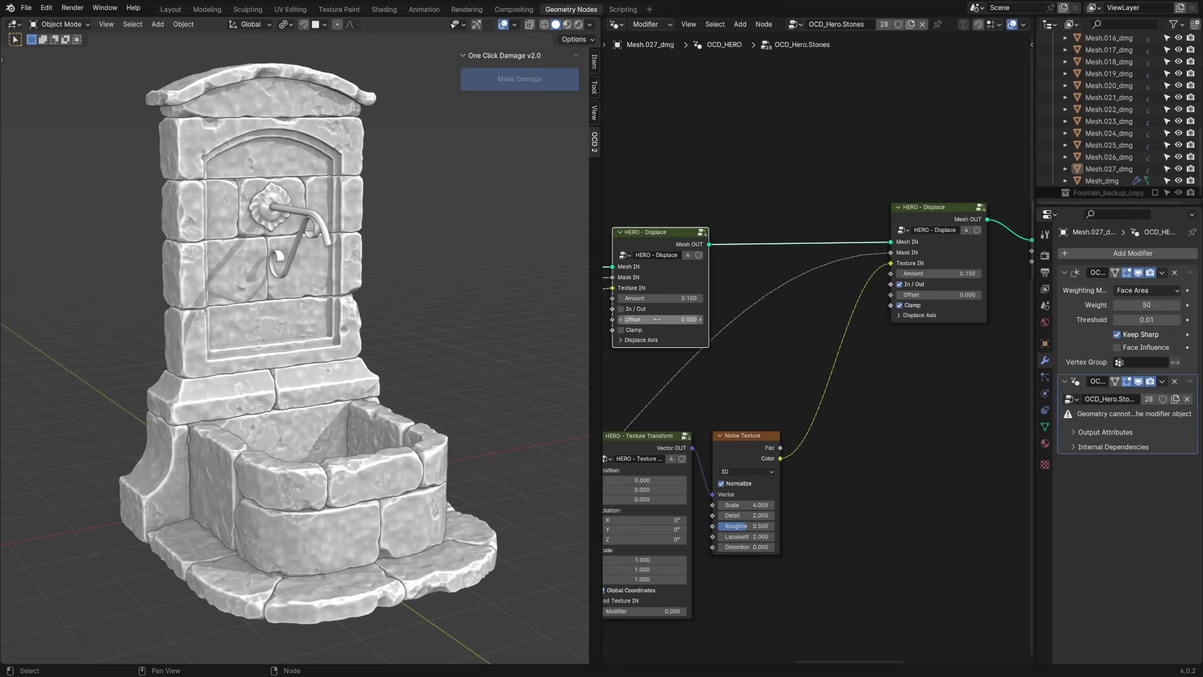
# Set the Scale of the Noise Texture feeding the first HERO - Displace node to 2, after trying 1
pyautogui.moveTo(669, 352); pyautogui.dragTo(998, 282, button='middle')
pyautogui.click(739, 387)
pyautogui.press('Return')
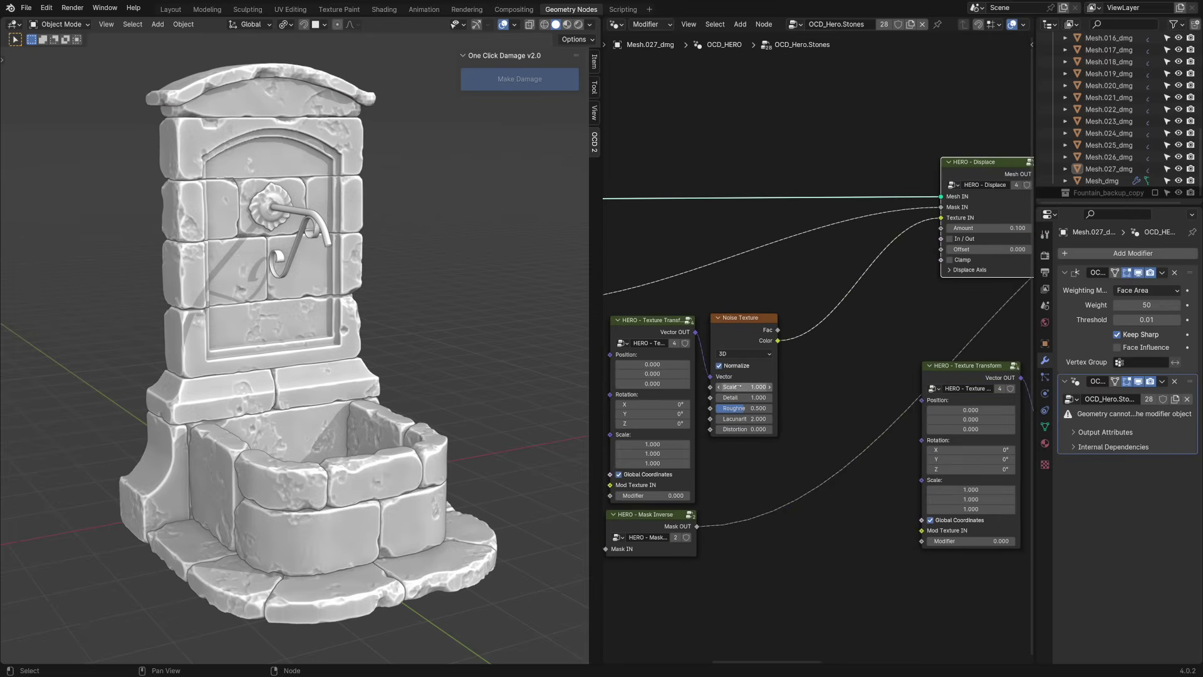
pyautogui.click(739, 388)
pyautogui.write('2')
pyautogui.press('Return')
pyautogui.moveTo(920, 330); pyautogui.dragTo(761, 359, button='middle')
# Exclude the Fountain_to_Dmg collection from the view layer and add a mesh plane to the scene
pyautogui.scroll(10, 1112, 140)
pyautogui.click(1054, 74)
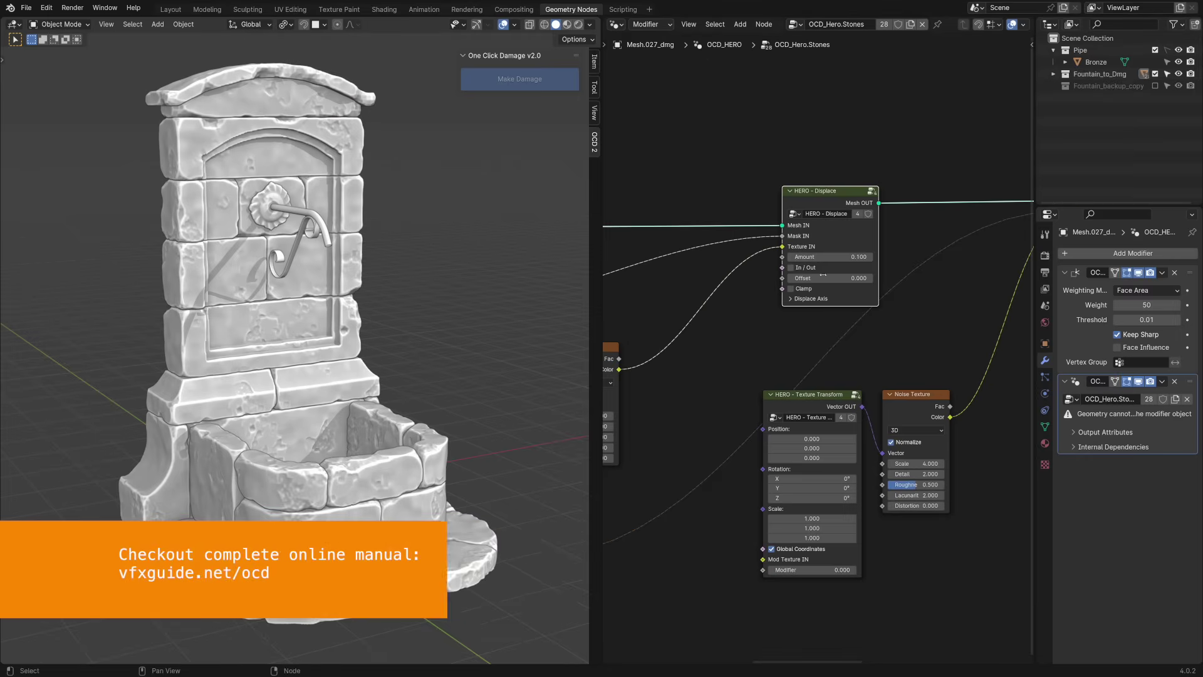
pyautogui.hotkey('shift', 'a')
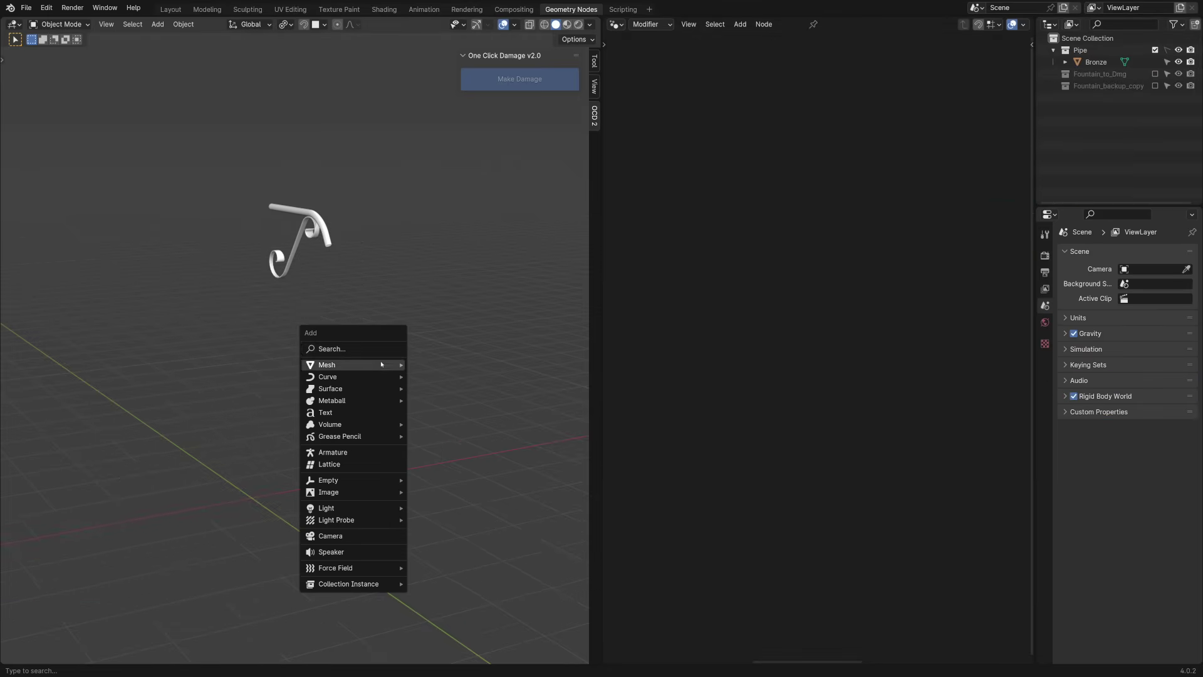
pyautogui.moveTo(376, 364)
pyautogui.click(433, 364)
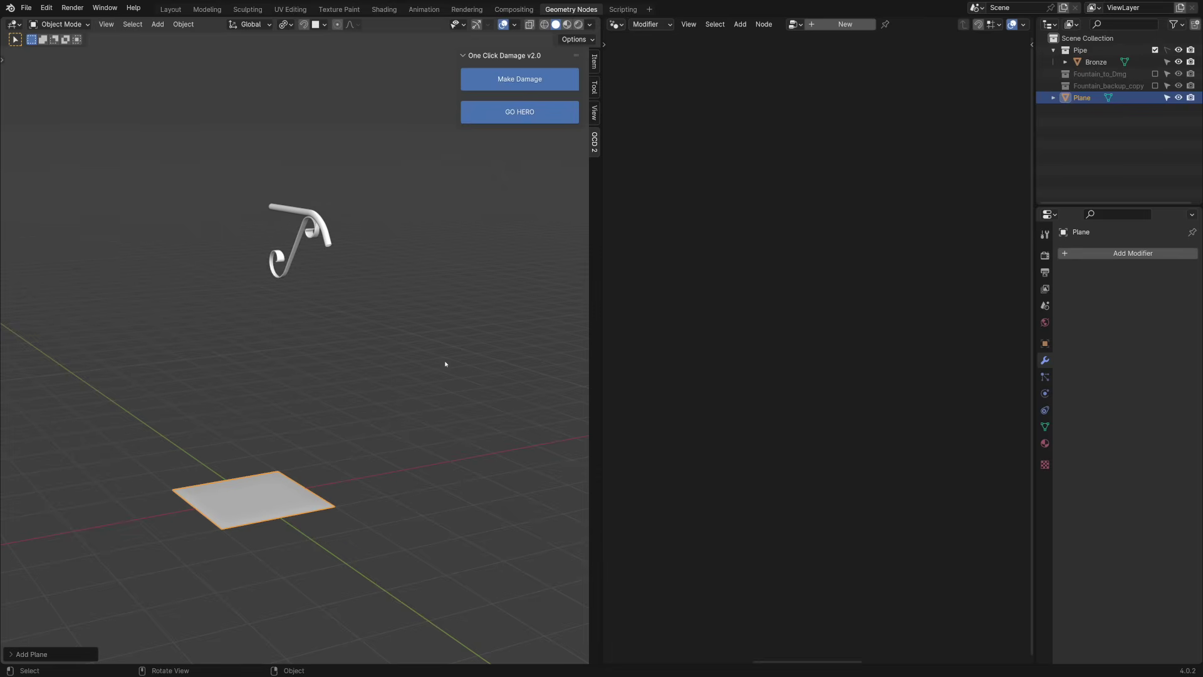
# Apply GO HERO to the plane and rename its node group to OCD_Hero.Fountain, keeping the OCD_Hero. prefix
pyautogui.click(552, 115)
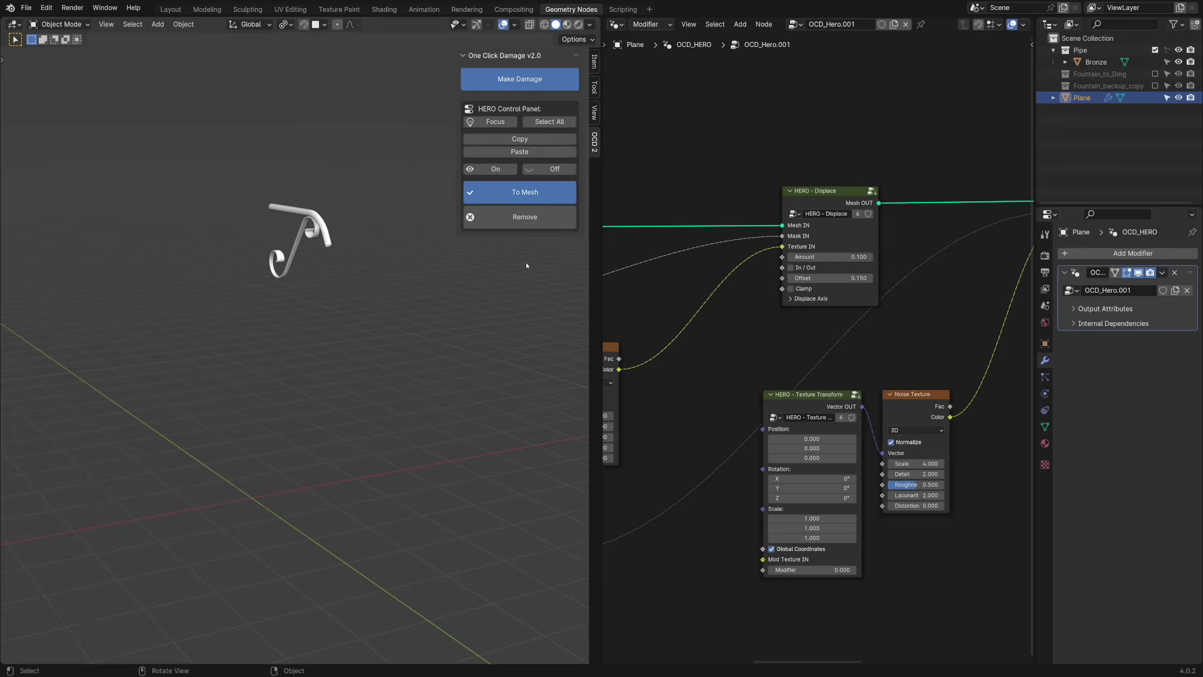
pyautogui.doubleClick(847, 24)
pyautogui.write('Fountain')
pyautogui.press('Return')
# Add the Fountain_to_Dmg collection to the node tree as a Collection Info node and switch it to Relative
pyautogui.moveTo(1100, 74); pyautogui.dragTo(709, 331)
pyautogui.scroll(3, 712, 333)
pyautogui.click(708, 353)
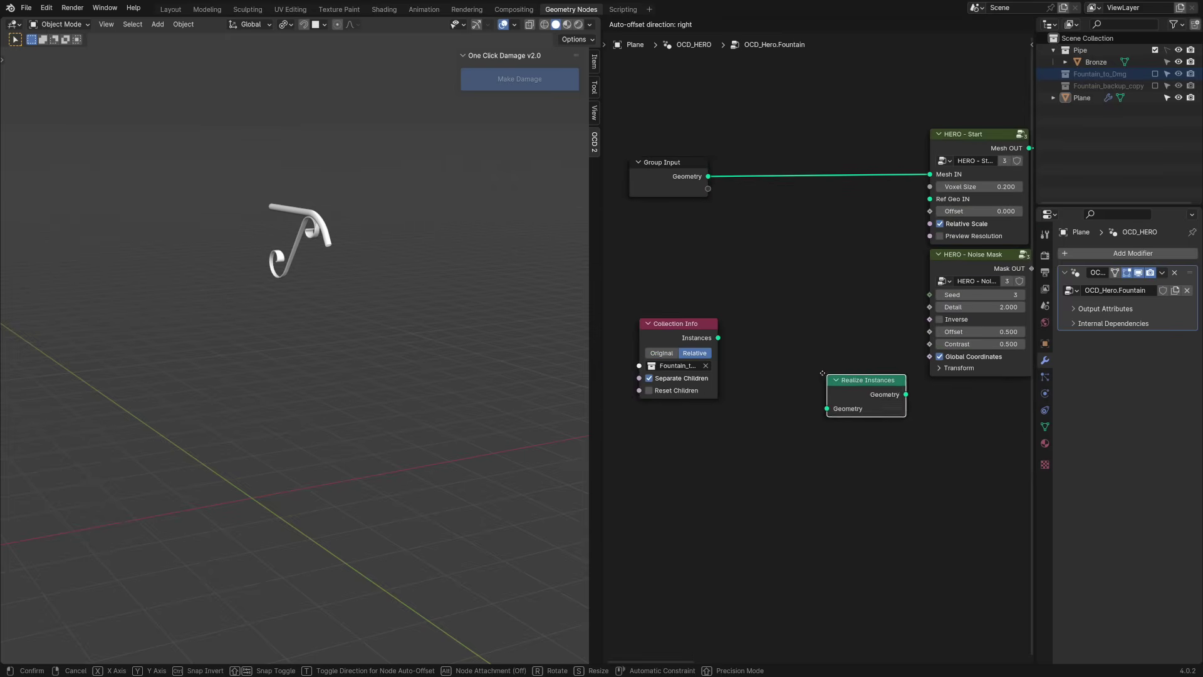
# Place a Realize Instances node after Collection Info and link it to HERO - Start's Mesh IN, replacing the Group Input geometry
pyautogui.click(745, 315)
pyautogui.moveTo(719, 338); pyautogui.dragTo(750, 352)
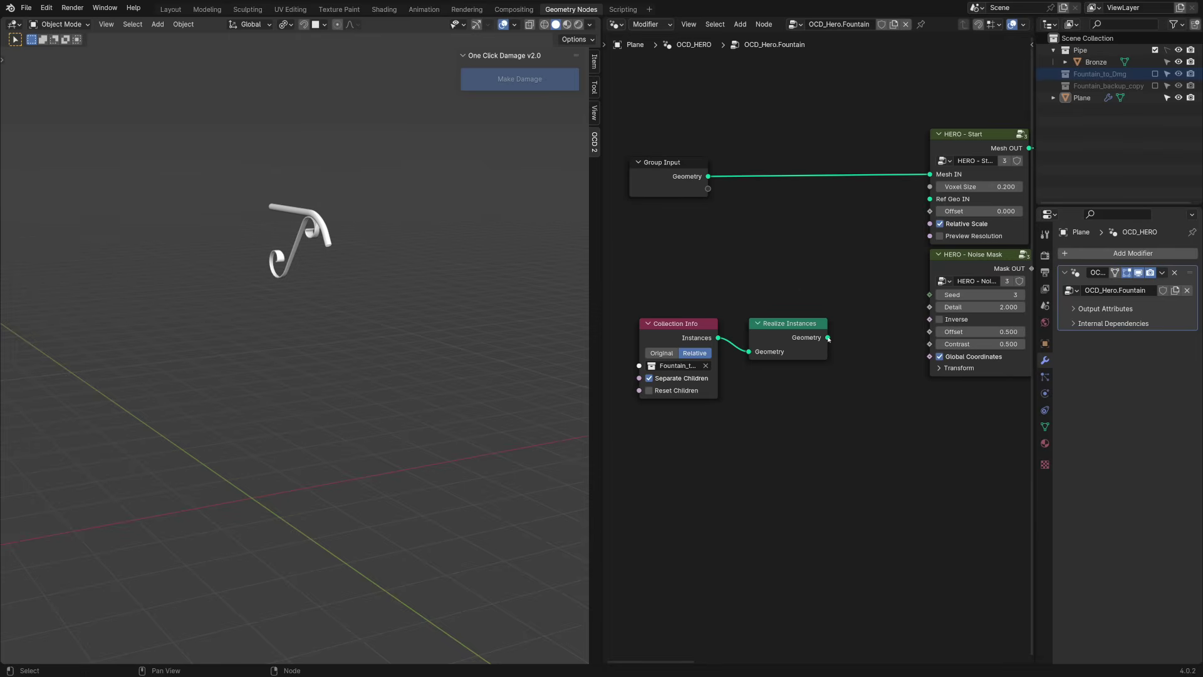
pyautogui.moveTo(828, 338); pyautogui.dragTo(929, 178)
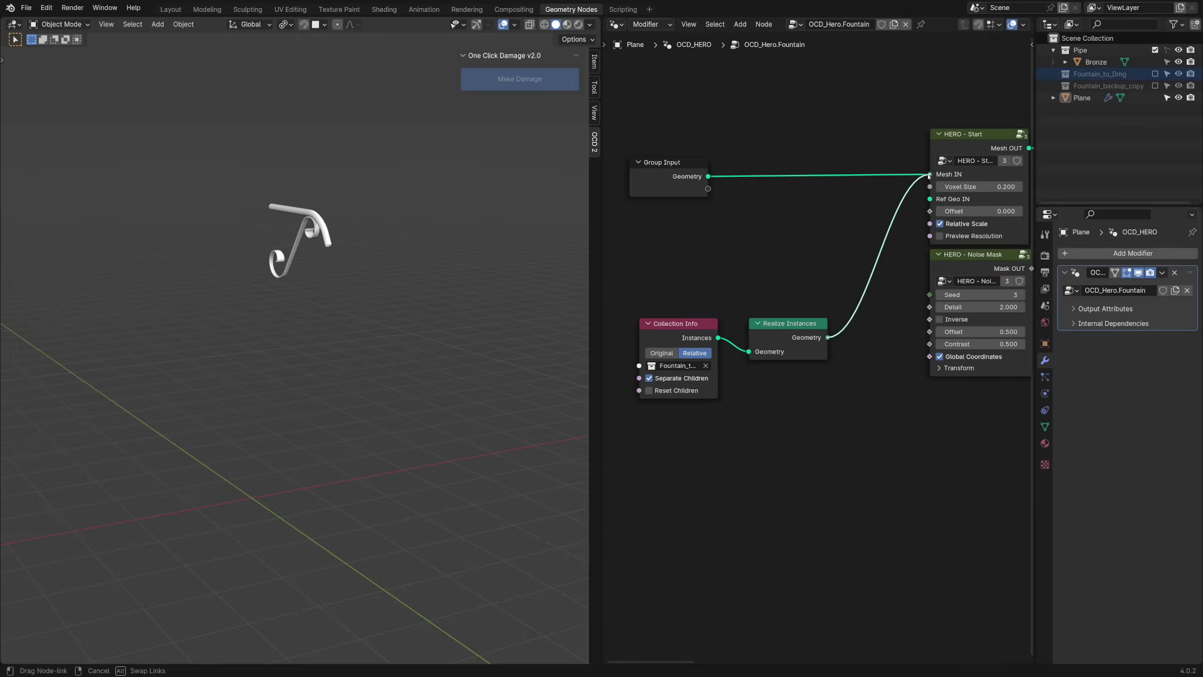
pyautogui.moveTo(883, 230); pyautogui.dragTo(883, 230)
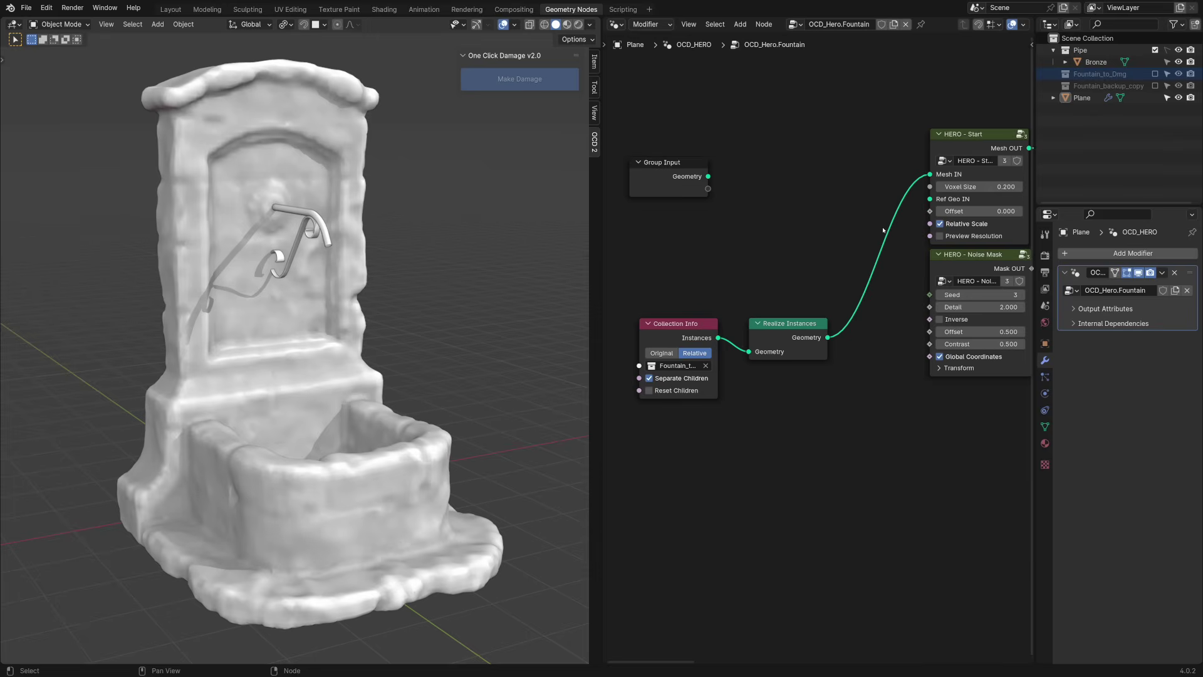
# Set HERO - Start's Voxel Size to 0.2 and turn off its Relative Scale
pyautogui.moveTo(881, 248); pyautogui.dragTo(704, 280, button='middle')
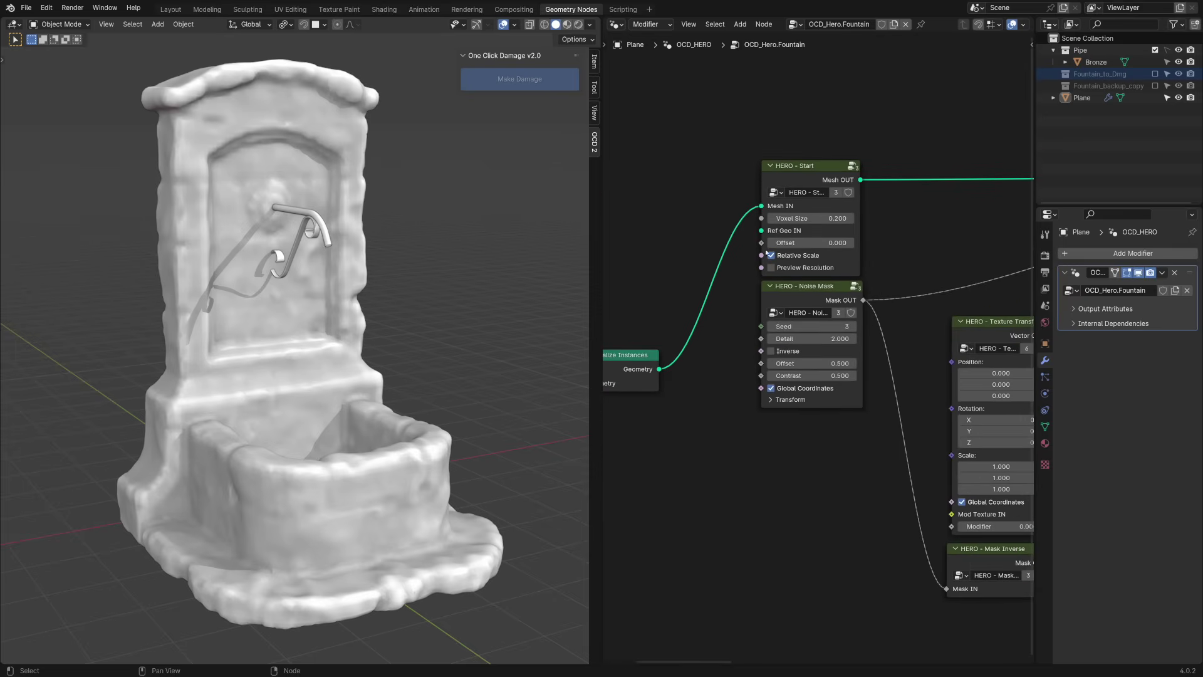
pyautogui.doubleClick(815, 218)
pyautogui.write('0.2')
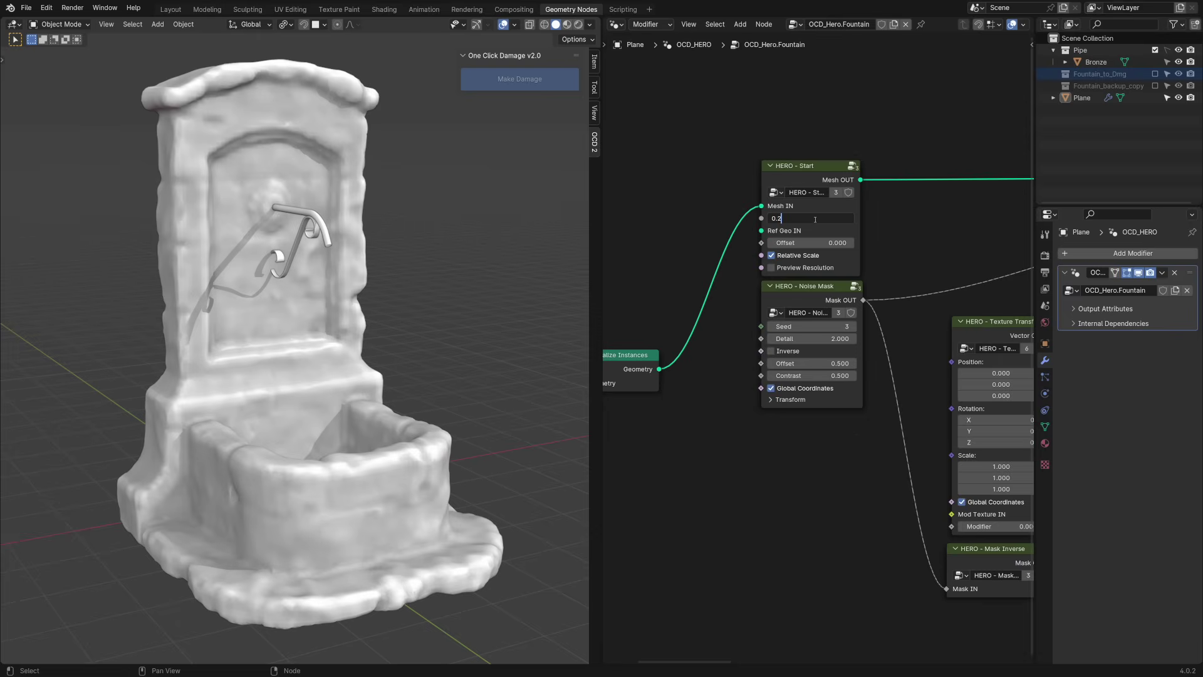
pyautogui.press('Return')
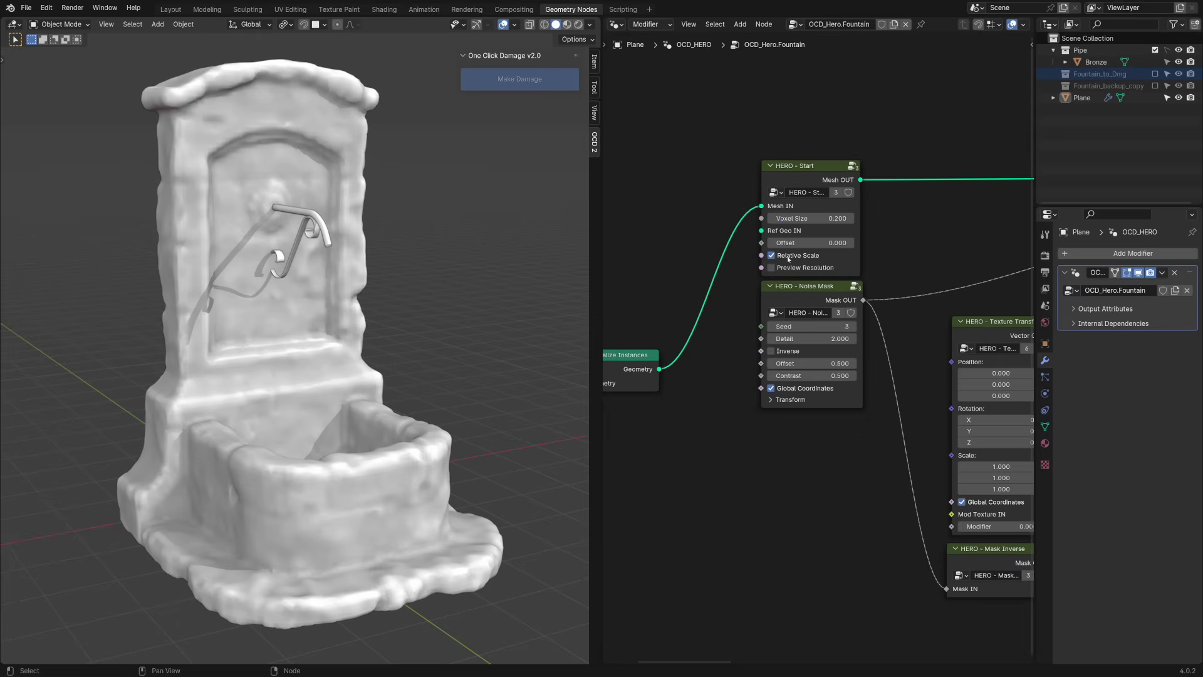
pyautogui.click(789, 257)
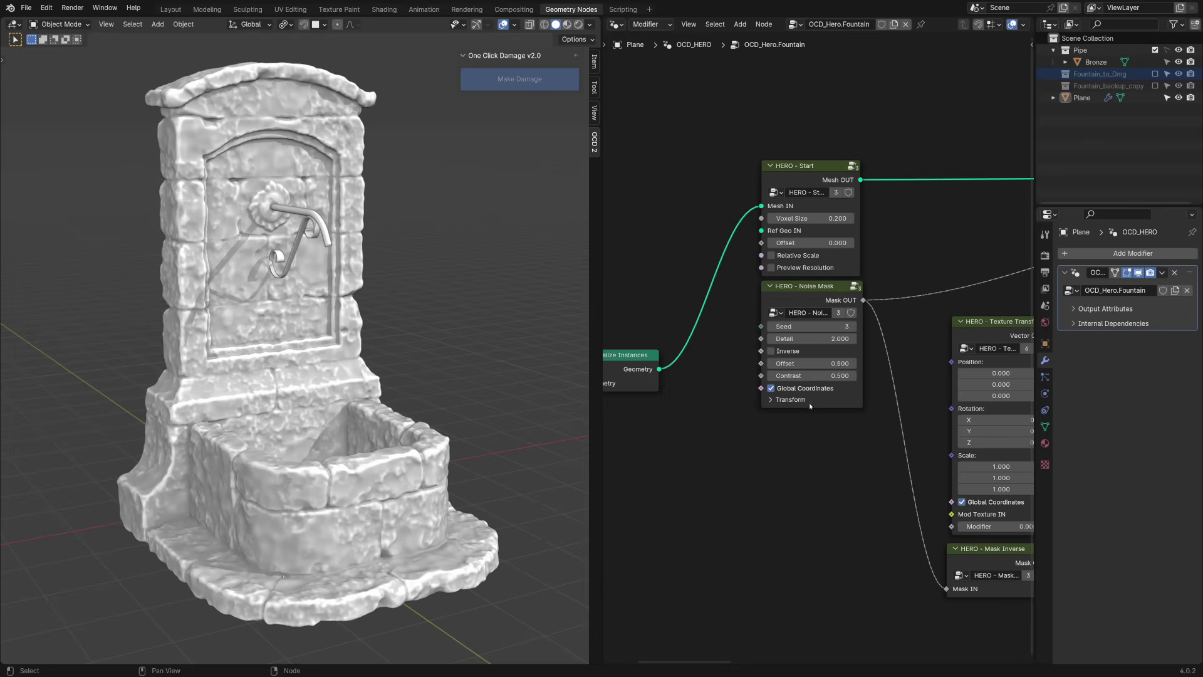
# Set the HERO - Noise Mask seed to 5 and HERO - Start's Voxel Size to 0.15
pyautogui.moveTo(822, 426); pyautogui.dragTo(783, 435, button='middle')
pyautogui.click(816, 337)
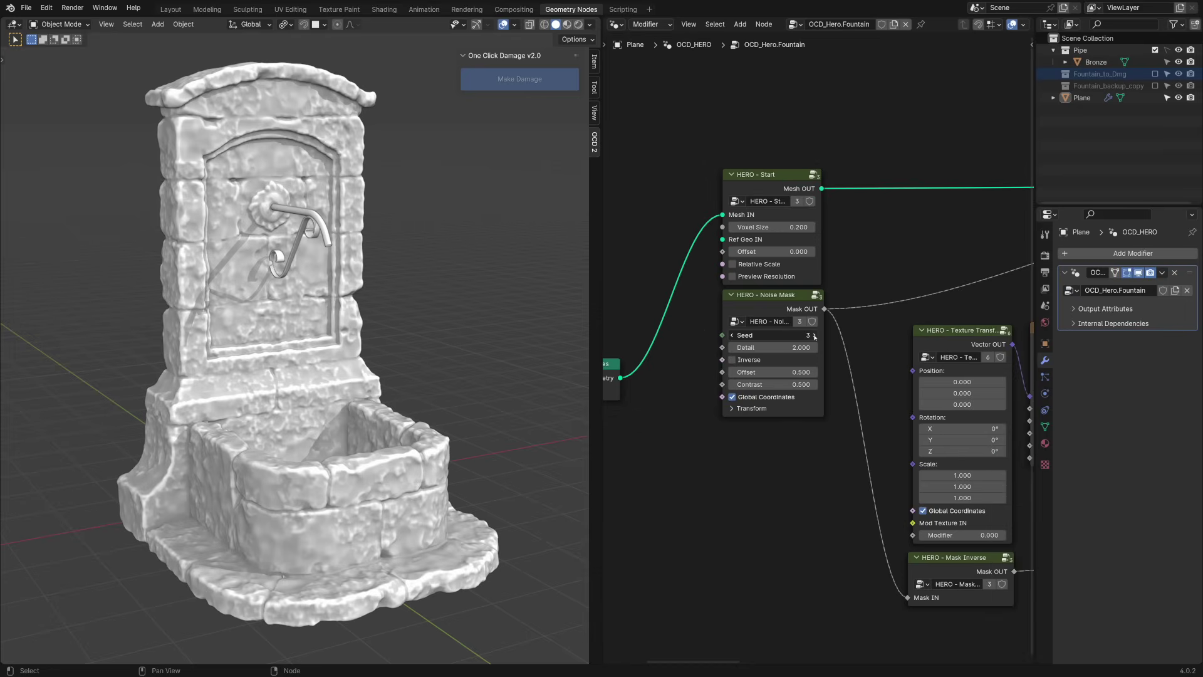
pyautogui.click(815, 336)
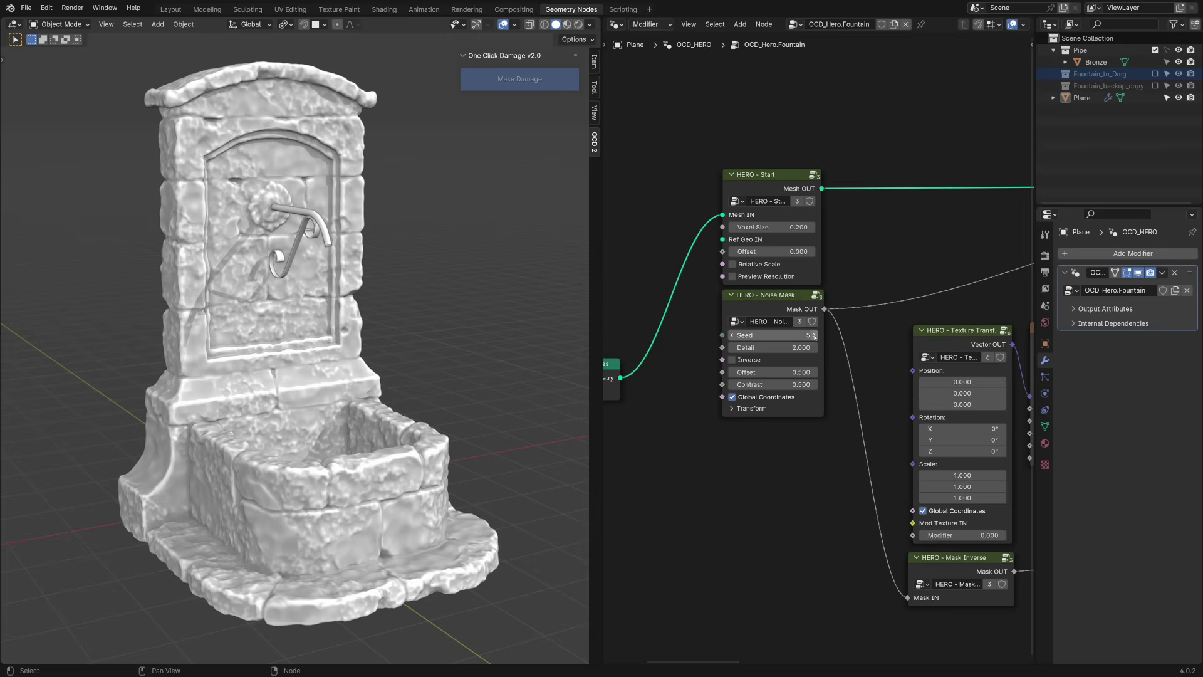
pyautogui.click(773, 228)
pyautogui.write('0.15')
pyautogui.press('Return')
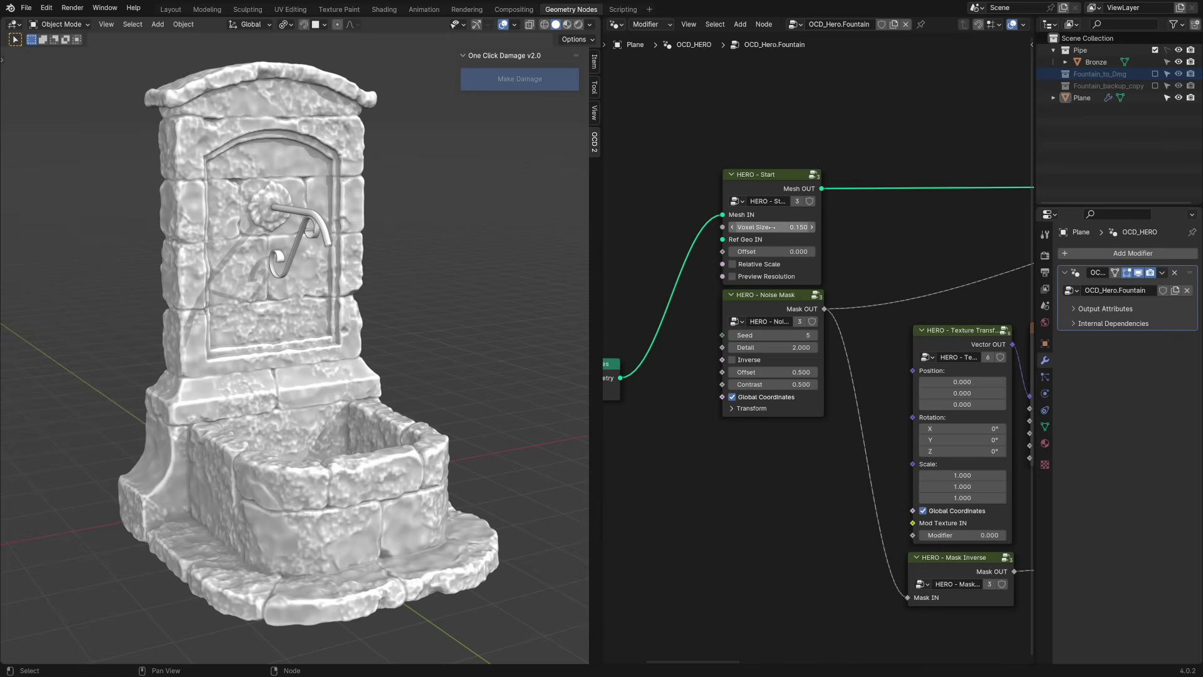
# Set the offset to 0 and the amount to 0.1 on the HERO - Displace node feeding HERO - End
pyautogui.moveTo(941, 250); pyautogui.dragTo(614, 389, button='middle')
pyautogui.click(861, 331)
pyautogui.write('0')
pyautogui.press('Return')
pyautogui.scroll(3, 860, 326)
pyautogui.click(857, 303)
pyautogui.write('0.1')
pyautogui.press('Return')
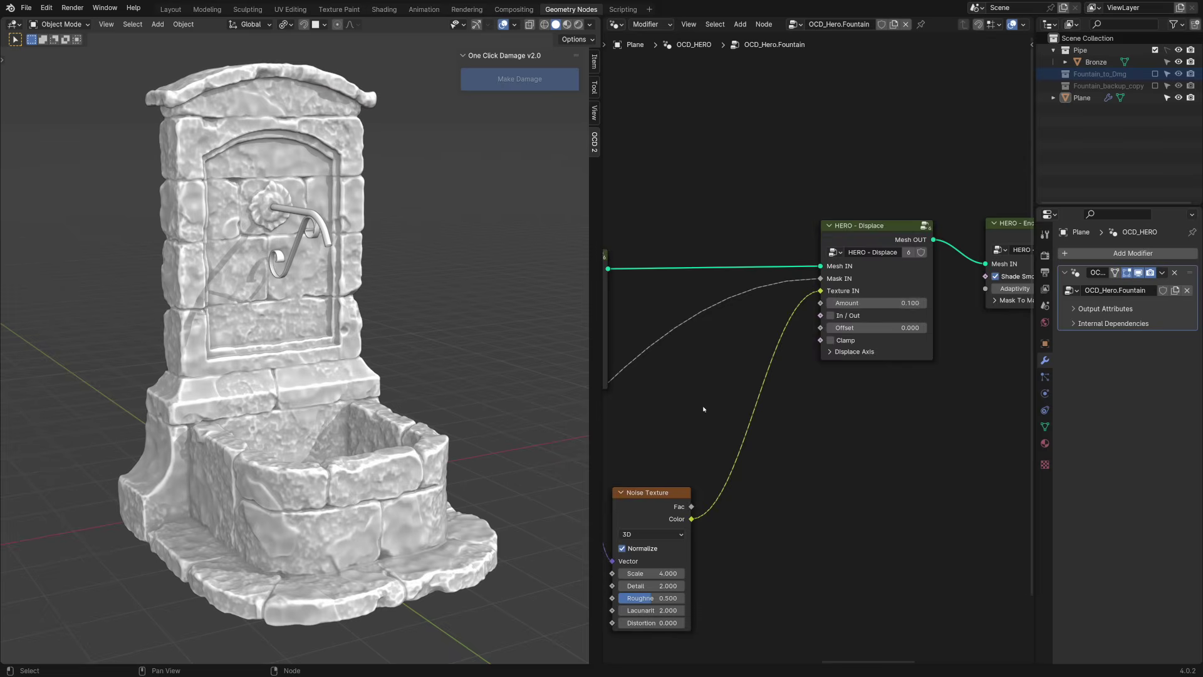
# Set the last Noise Texture's detail to 3 and the HERO - Noise Mask's detail to 3.5
pyautogui.moveTo(703, 410); pyautogui.dragTo(823, 309, button='middle')
pyautogui.click(768, 486)
pyautogui.write('2')
pyautogui.press('Return')
pyautogui.moveTo(694, 345); pyautogui.dragTo(1003, 280, button='middle')
pyautogui.click(763, 346)
pyautogui.write('3.5')
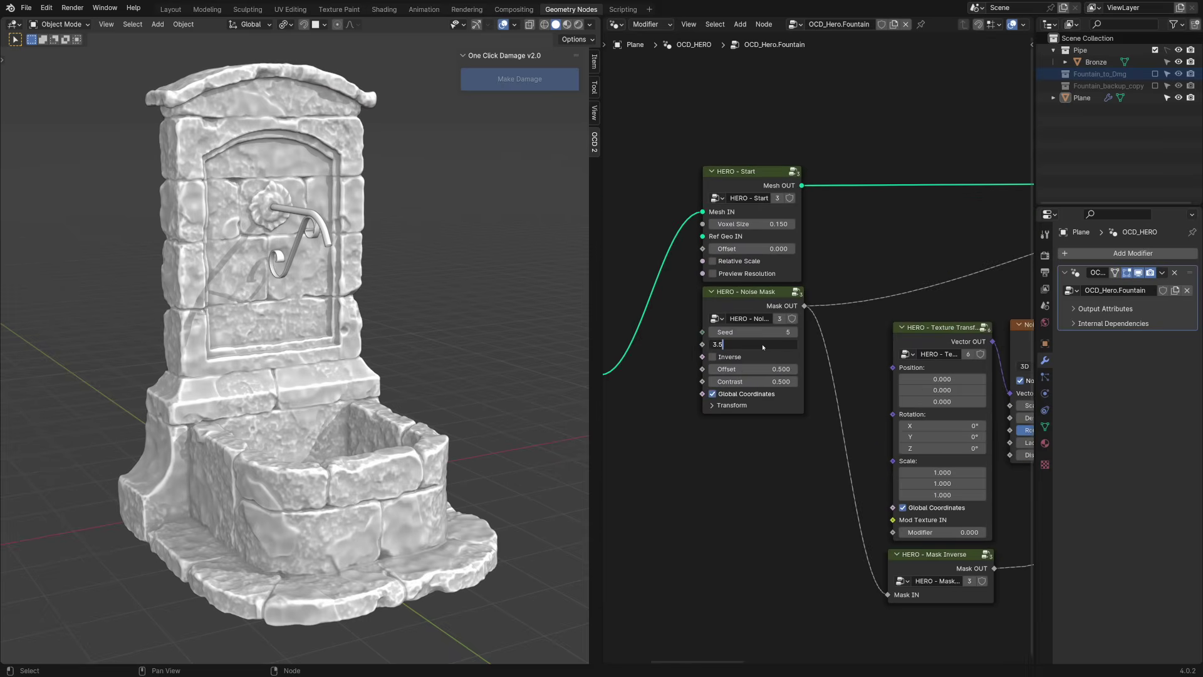
pyautogui.press('Return')
# Set the offset of the first HERO - Displace node to 0.1
pyautogui.moveTo(977, 192); pyautogui.dragTo(907, 317, button='middle')
pyautogui.doubleClick(907, 315)
pyautogui.write('.1')
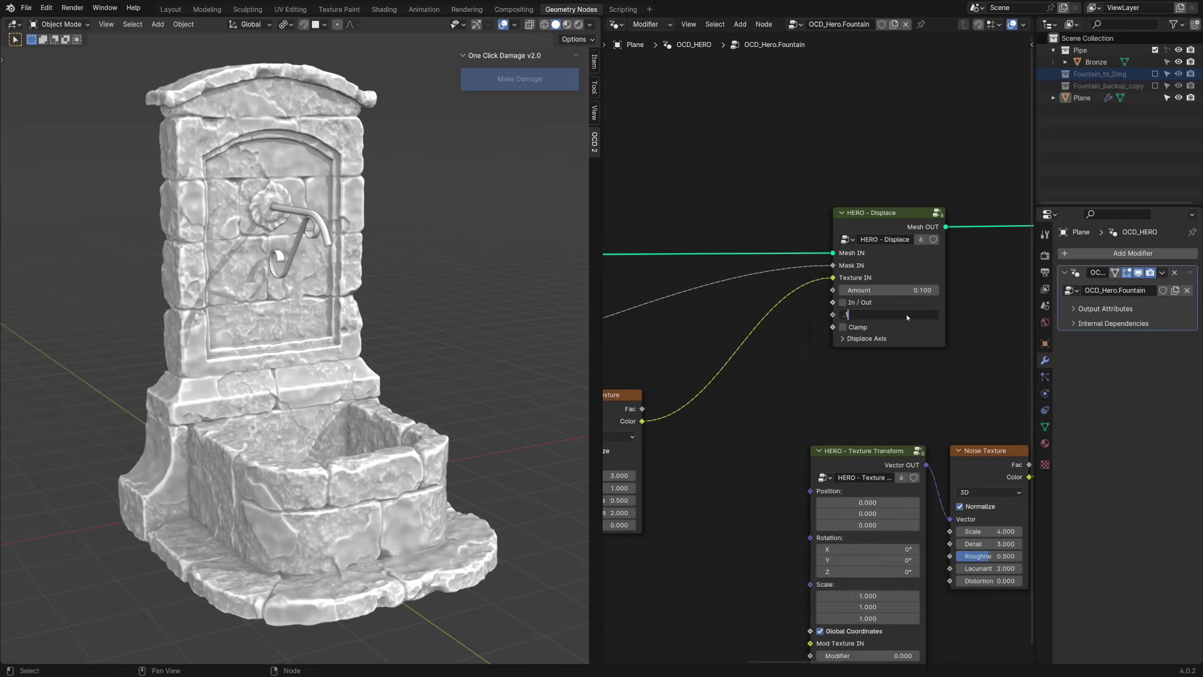
pyautogui.press('Return')
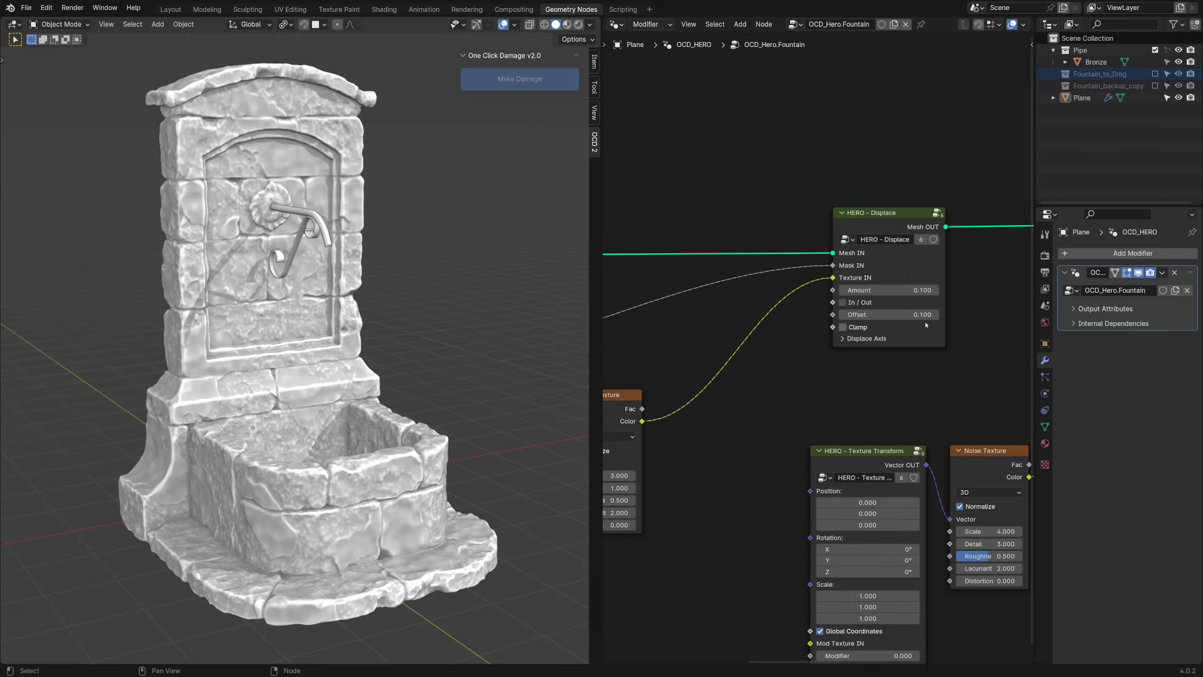
# With the plane's HERO off and Fountain_to_Dmg included again, set the last Displace amount in OCD_Hero.Stones to 0.25
pyautogui.click(1083, 99)
pyautogui.click(567, 169)
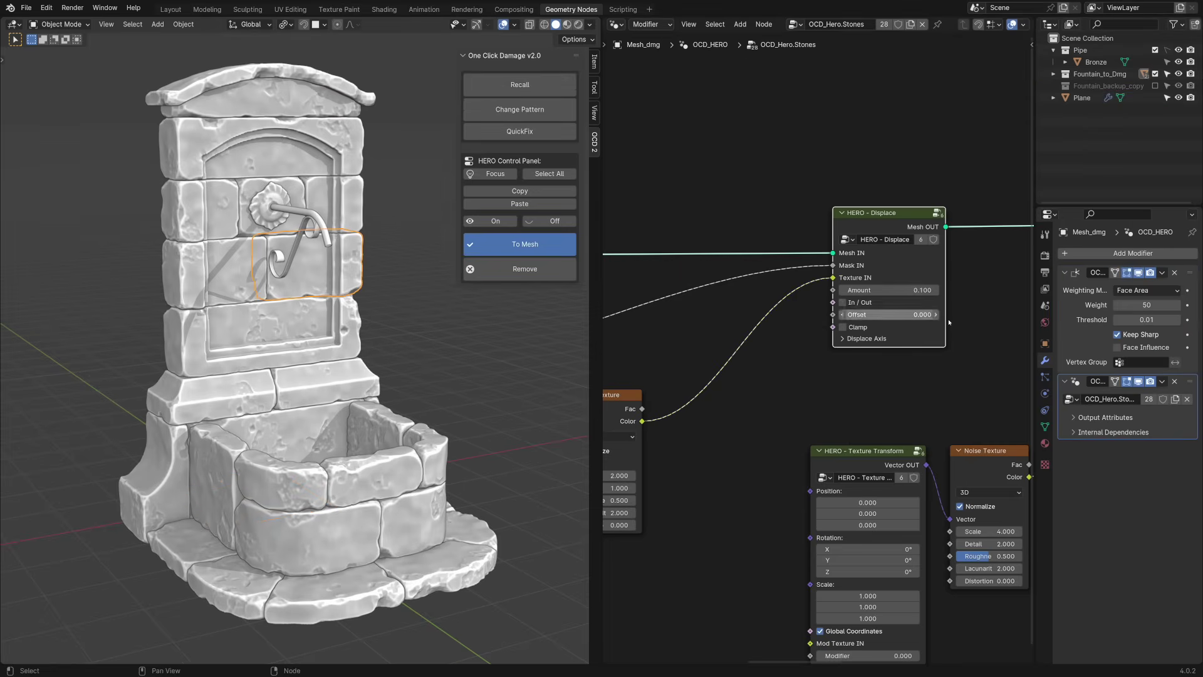
pyautogui.click(887, 269)
pyautogui.write('.25')
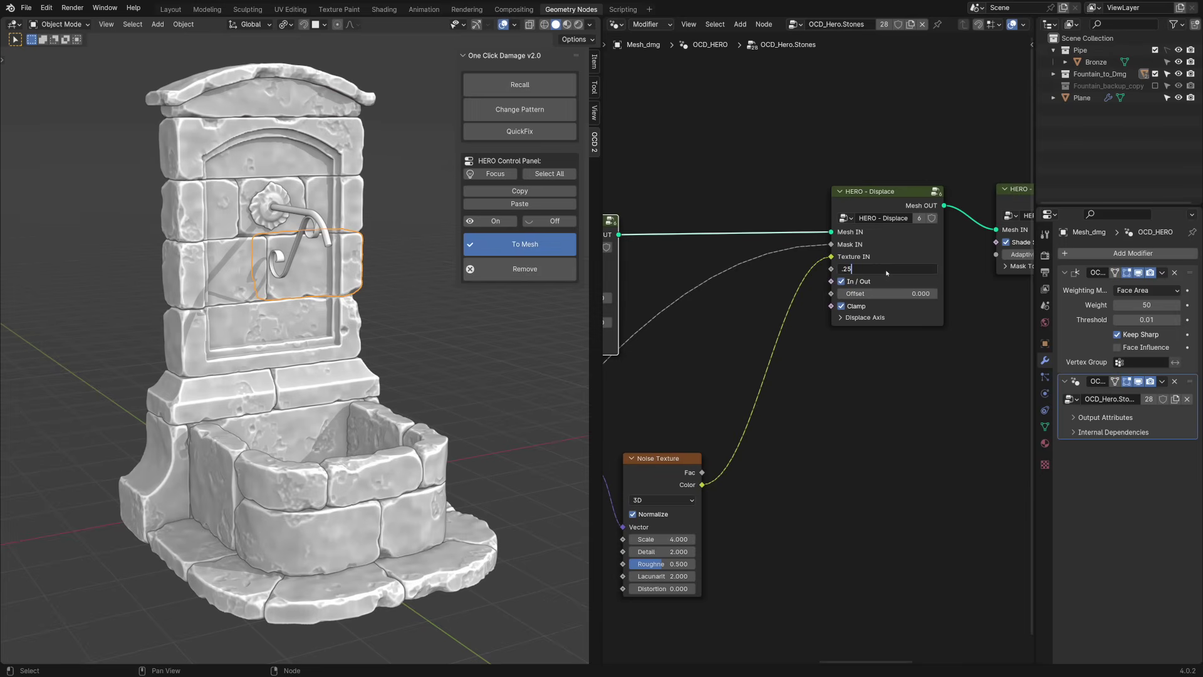
pyautogui.press('Return')
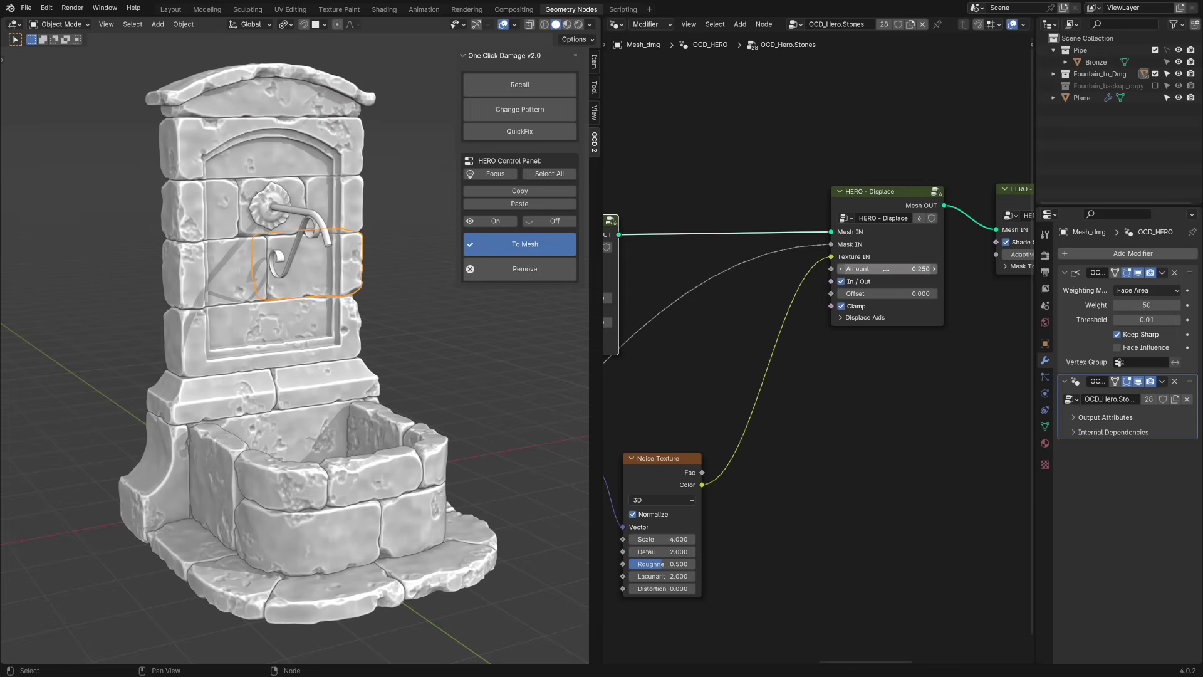
# Exclude the Fountain_to_Dmg collection from the view layer and turn HERO back on for the plane
pyautogui.click(1155, 74)
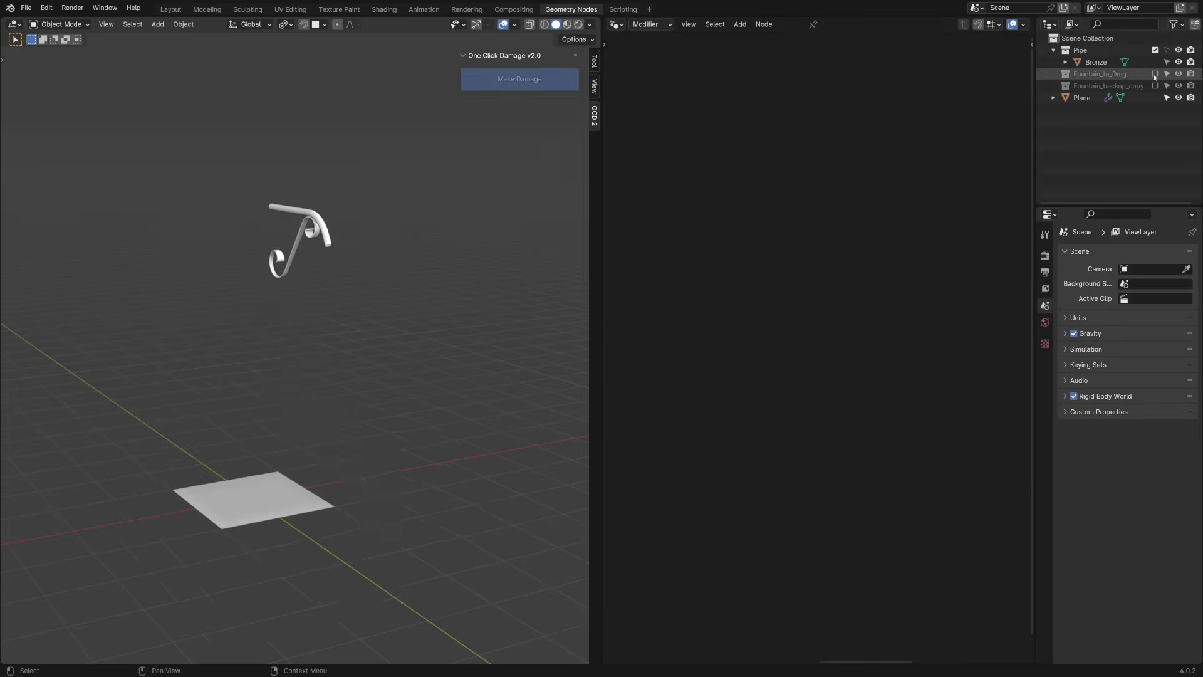
pyautogui.click(1083, 98)
pyautogui.click(481, 169)
# In OCD_Hero.Fountain, set the last HERO - Displace amount to 0.075 and the first HERO - Displace offset to 0.05
pyautogui.click(843, 269)
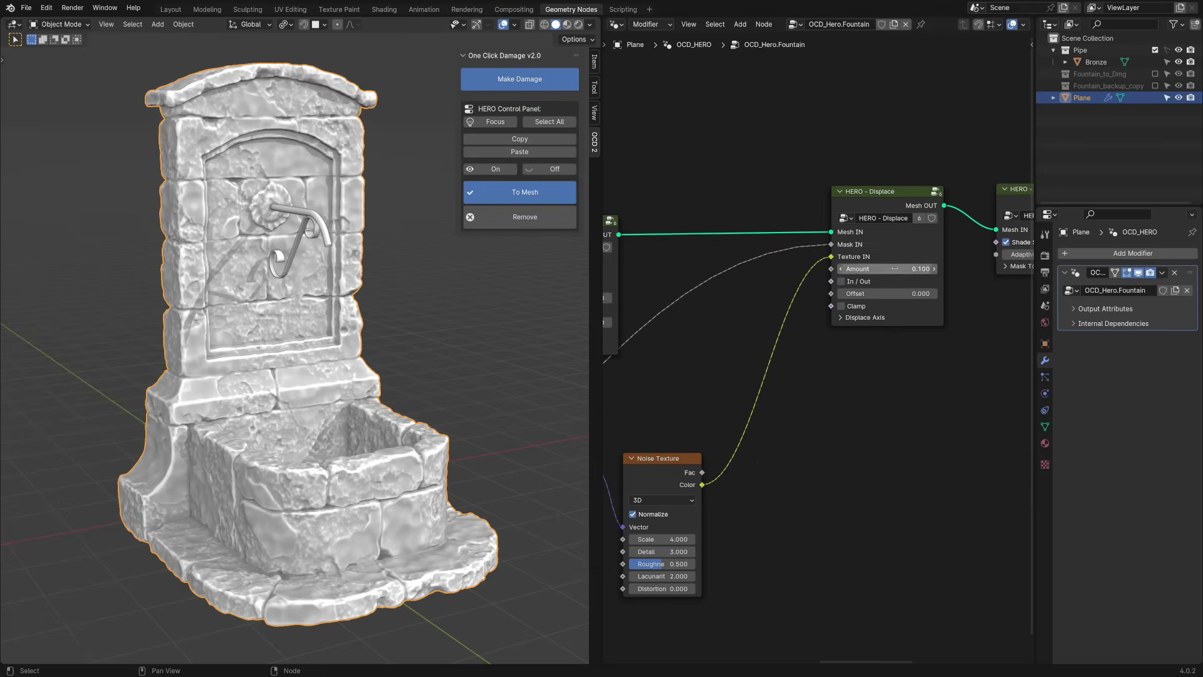
pyautogui.write('0.075')
pyautogui.press('Return')
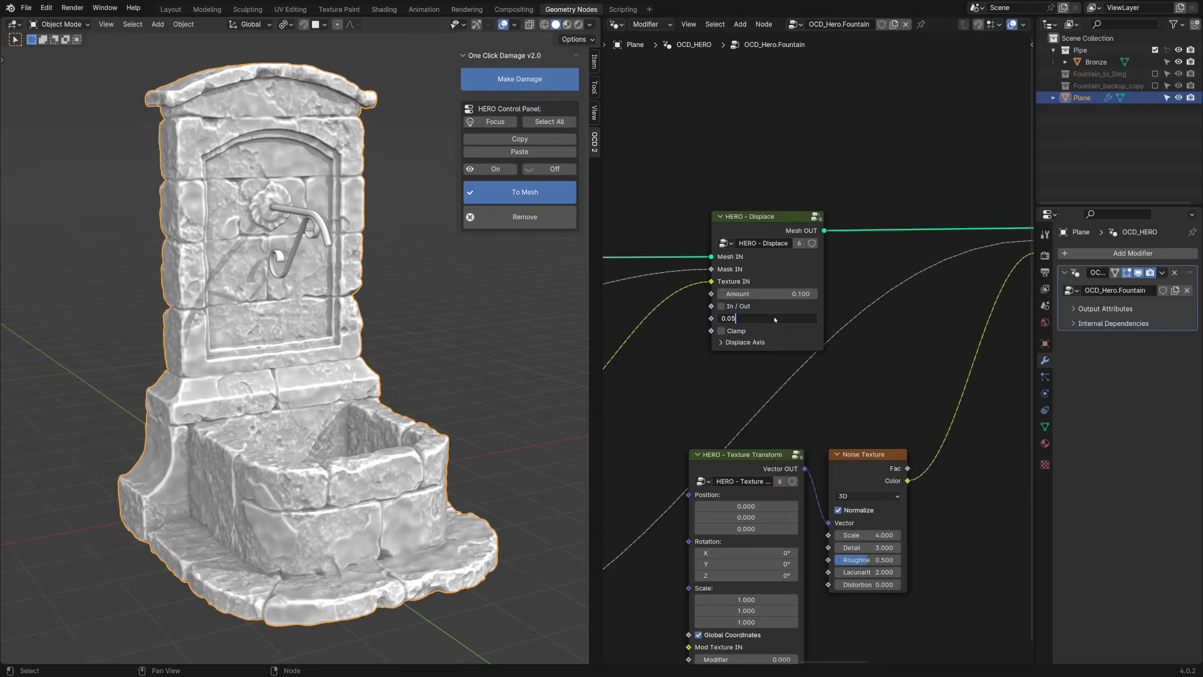
pyautogui.press('Return')
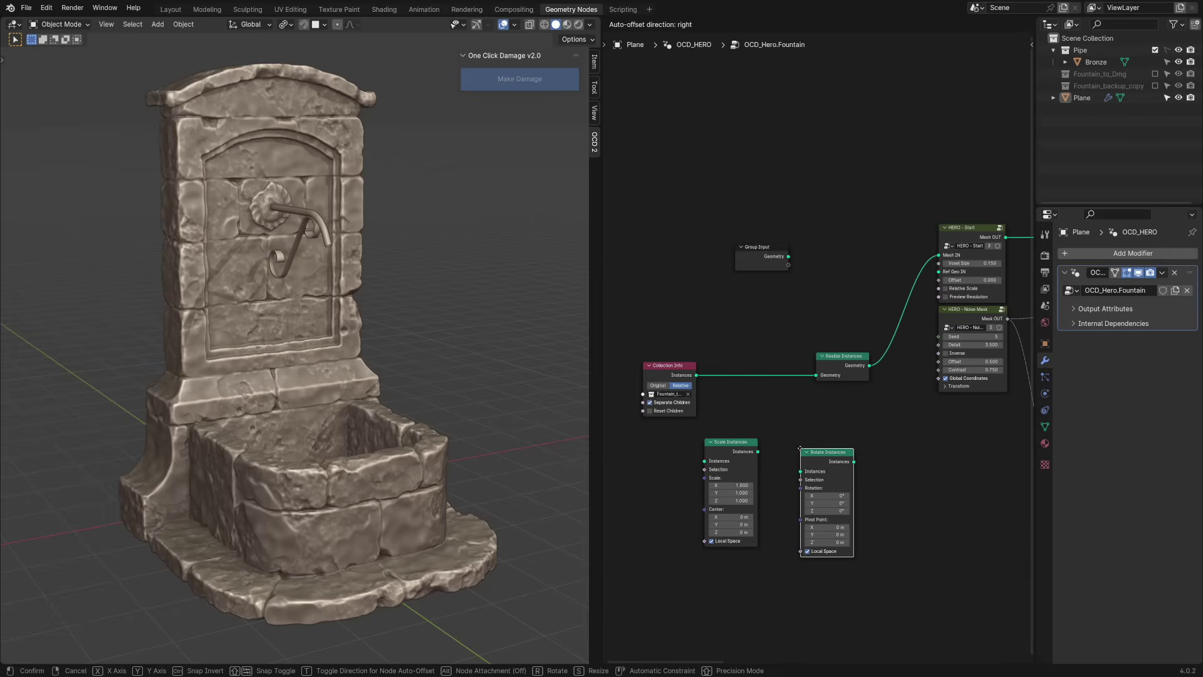
# Insert a Rotate Instances node between Collection Info and Realize Instances, keeping the Scale Instances node unlinked beside the chain
pyautogui.click(790, 419)
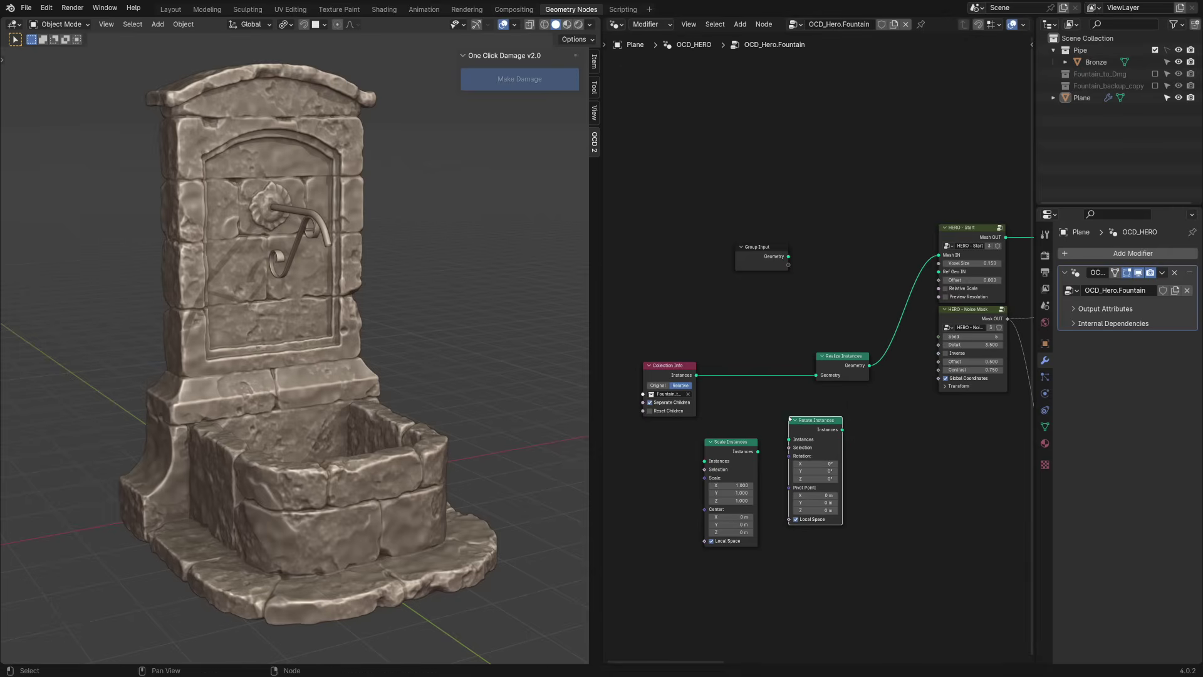
pyautogui.moveTo(727, 448); pyautogui.dragTo(646, 453)
pyautogui.moveTo(824, 422); pyautogui.dragTo(786, 370)
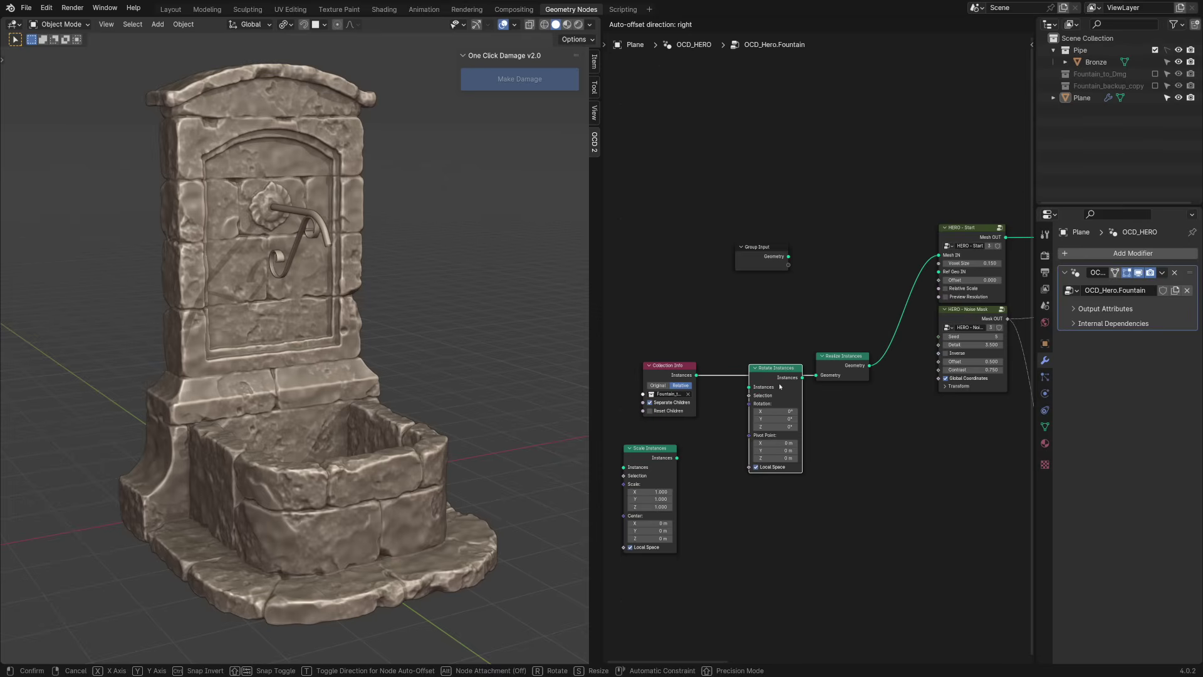
pyautogui.moveTo(780, 386); pyautogui.dragTo(779, 385)
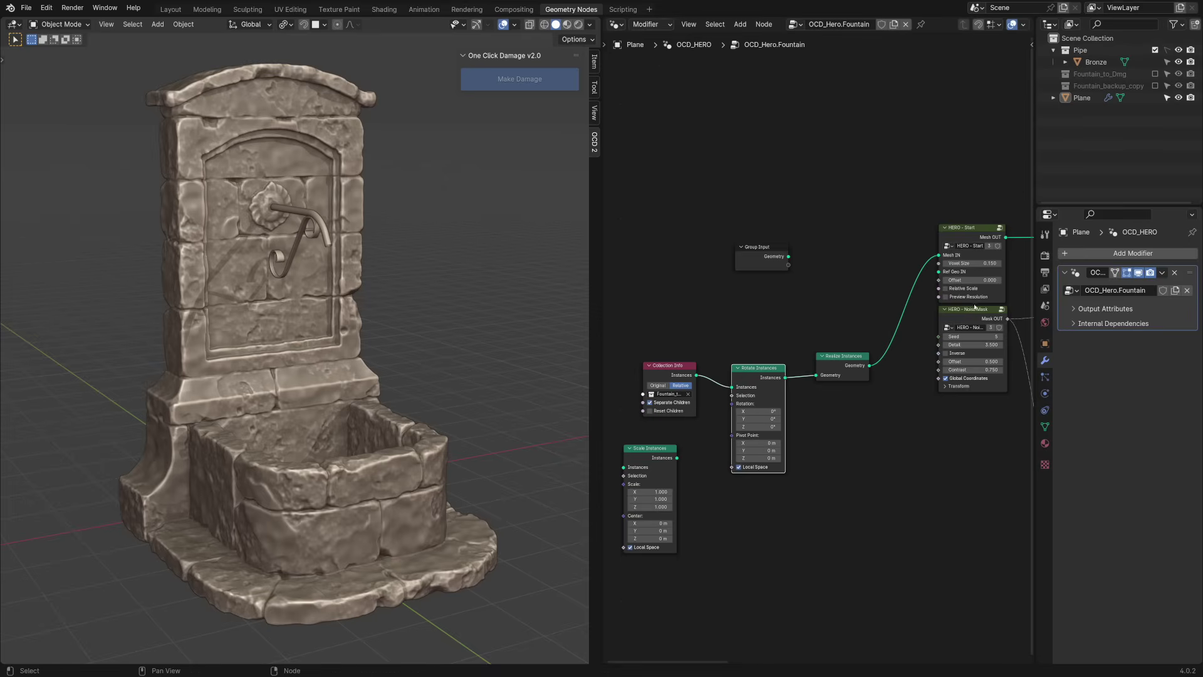
# Turn on HERO - Start's Preview Resolution and add a Random Value node of type Vector below Rotate Instances
pyautogui.click(975, 298)
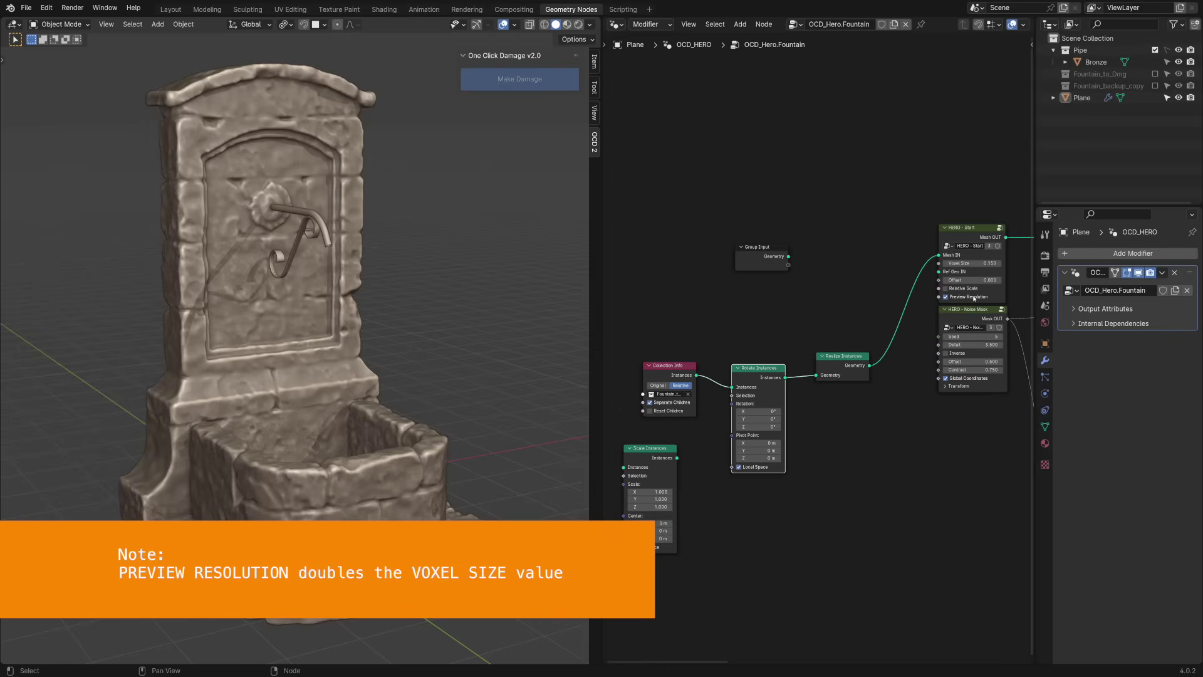
pyautogui.moveTo(812, 449); pyautogui.dragTo(886, 407, button='middle')
pyautogui.click(854, 473)
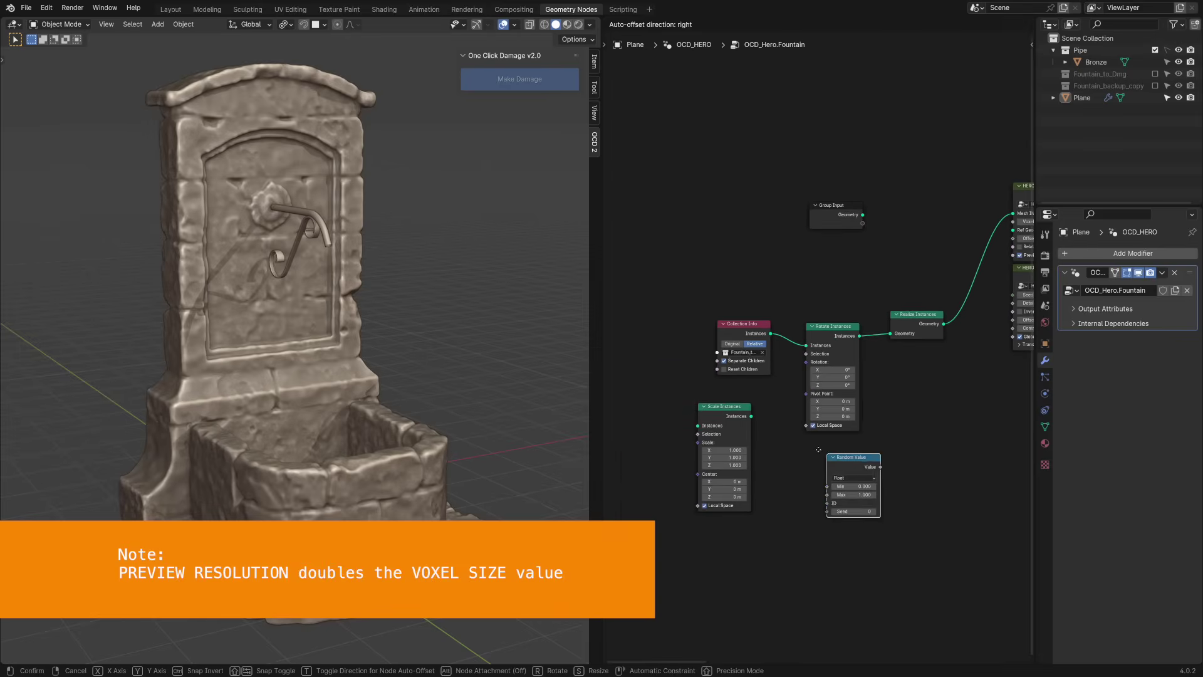
pyautogui.click(800, 444)
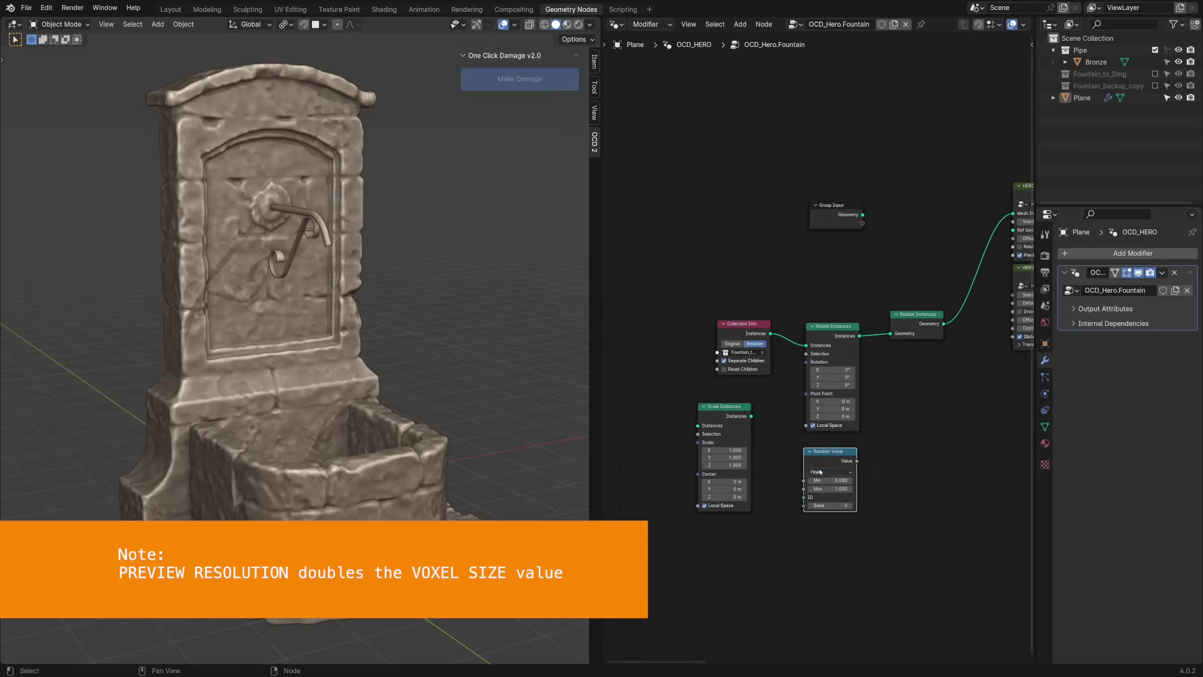
pyautogui.click(821, 471)
pyautogui.click(821, 509)
pyautogui.scroll(7, 934, 499)
pyautogui.moveTo(940, 501); pyautogui.dragTo(871, 378, button='middle')
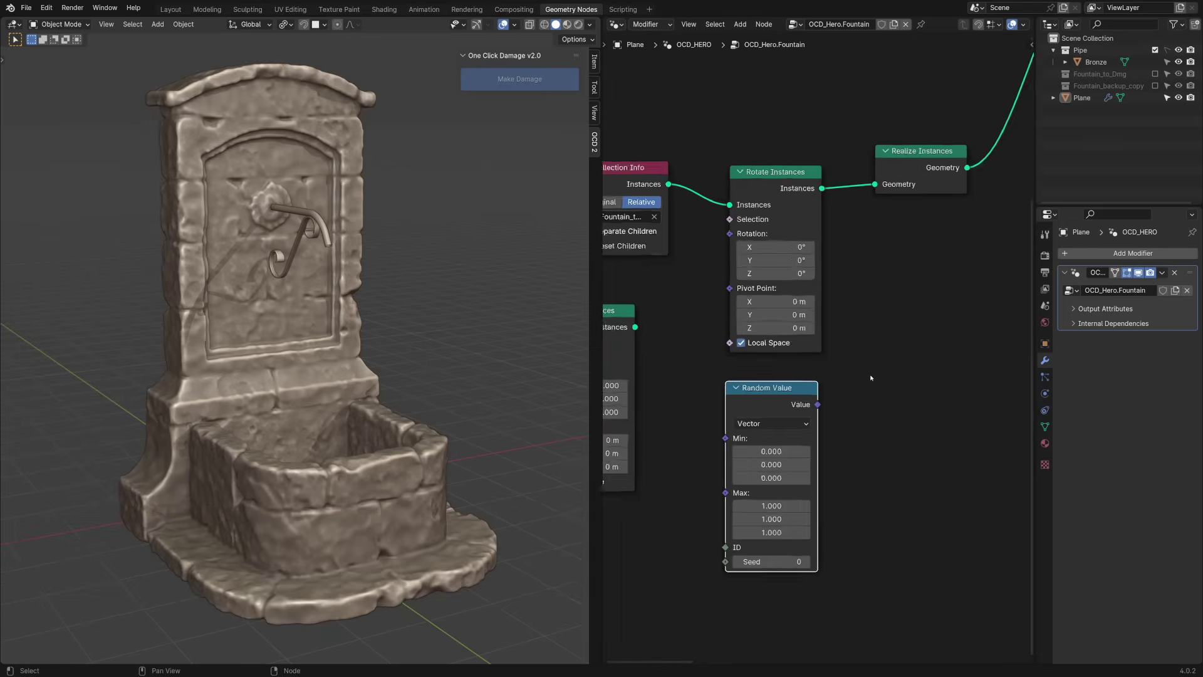
# Set Random Value's minimum Z to -0.05 and its maximum to 0, 0, 0.05, and link it to Rotate Instances' Rotation
pyautogui.scroll(2, 871, 378)
pyautogui.click(805, 492)
pyautogui.write('-0.05')
pyautogui.press('Return')
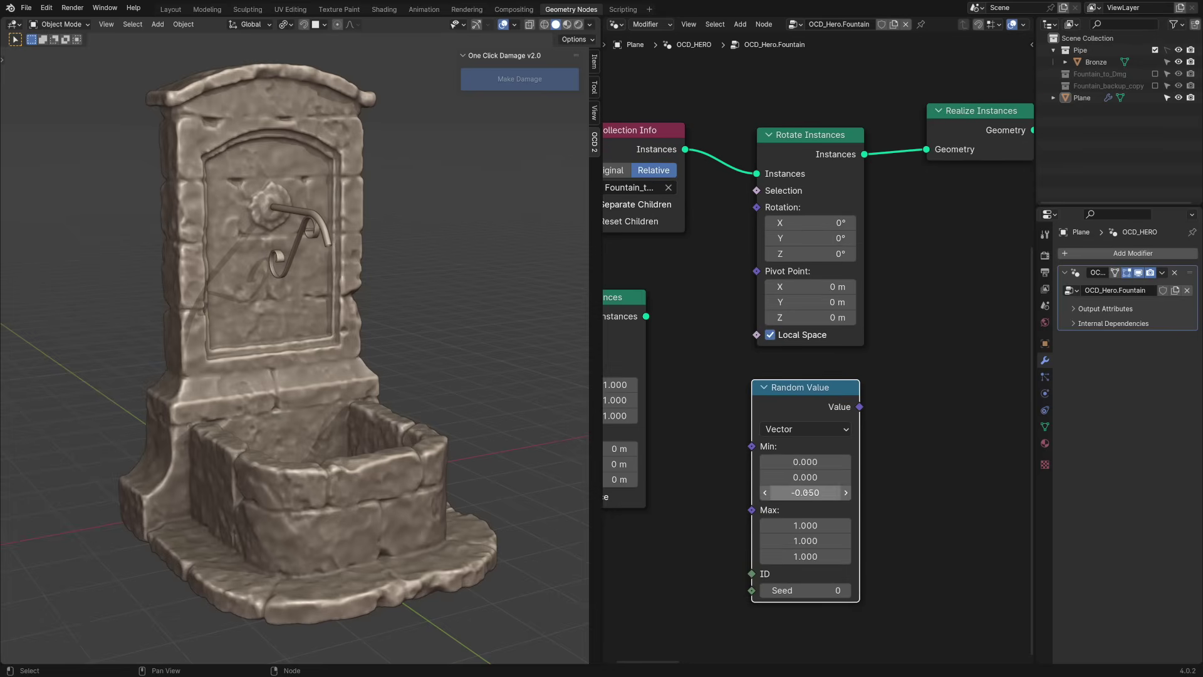
pyautogui.moveTo(806, 525); pyautogui.dragTo(807, 540)
pyautogui.write('0')
pyautogui.press('Return')
pyautogui.click(809, 556)
pyautogui.write('.05')
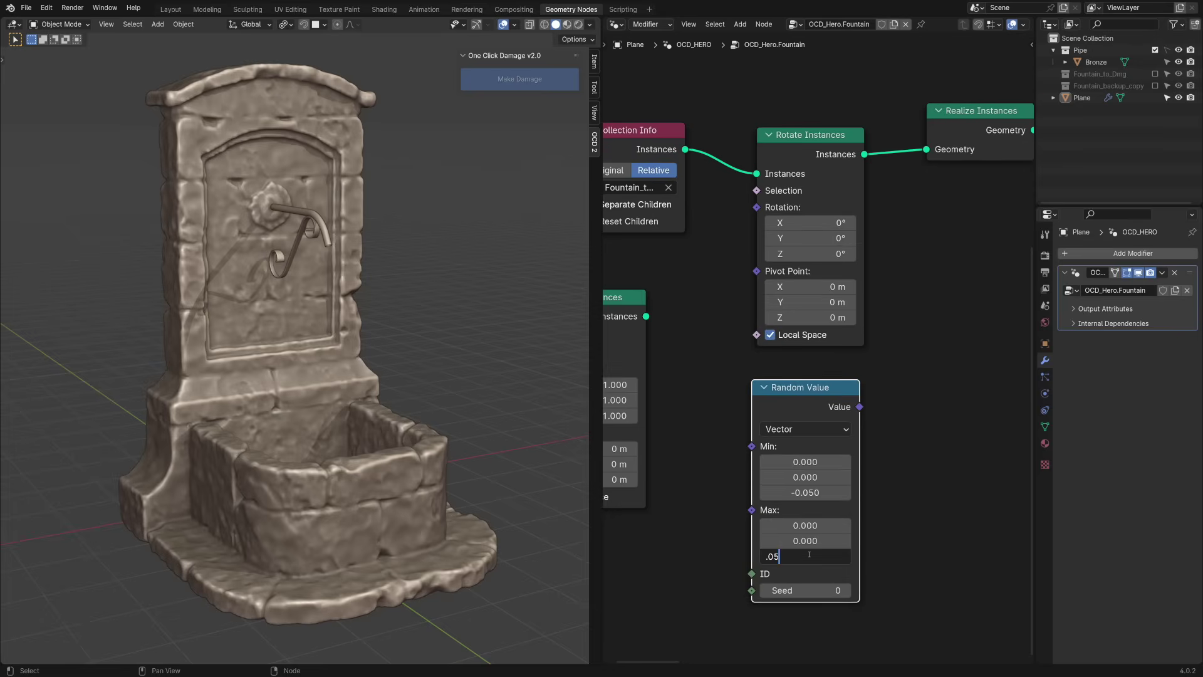
pyautogui.press('Return')
pyautogui.moveTo(861, 407); pyautogui.dragTo(855, 459, button='middle')
pyautogui.moveTo(855, 458); pyautogui.dragTo(760, 262)
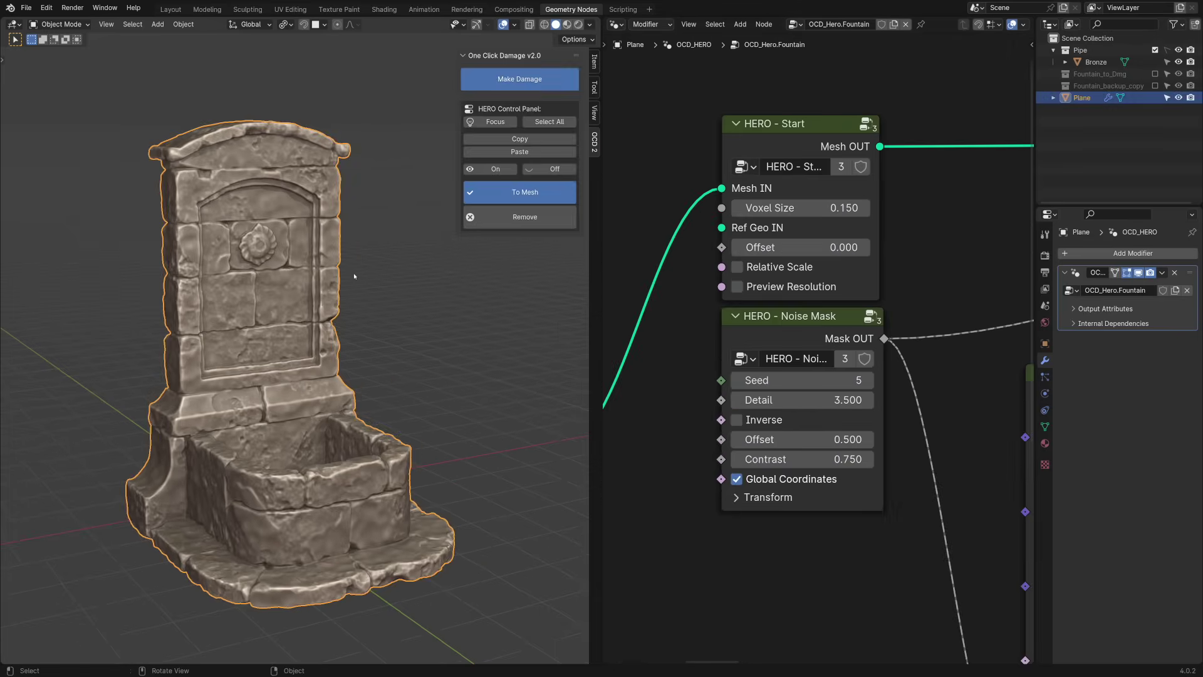
# Set HERO - Start's Voxel Size to 0.125 while viewing the fountain's upper back panel up close
pyautogui.moveTo(349, 272); pyautogui.dragTo(379, 448, button='middle')
pyautogui.scroll(3, 370, 351)
pyautogui.keyDown('shift'); pyautogui.moveTo(369, 288); pyautogui.dragTo(405, 495, button='middle'); pyautogui.keyUp('shift')
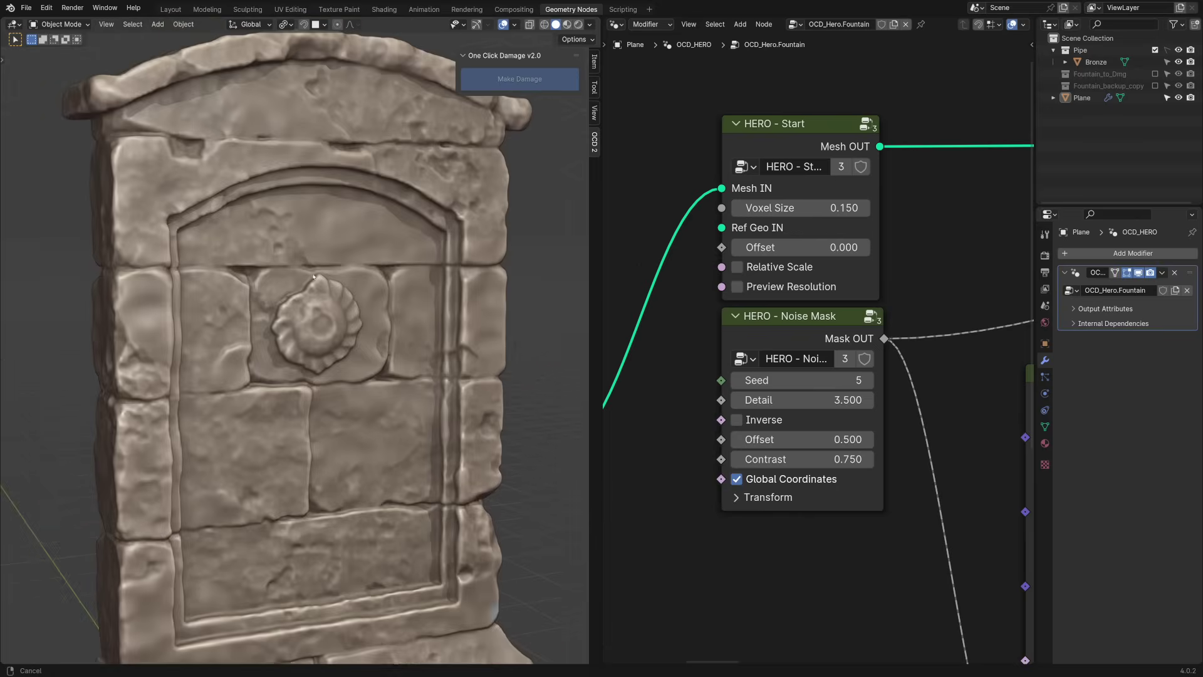
pyautogui.click(804, 211)
pyautogui.click(754, 209)
pyautogui.write('2')
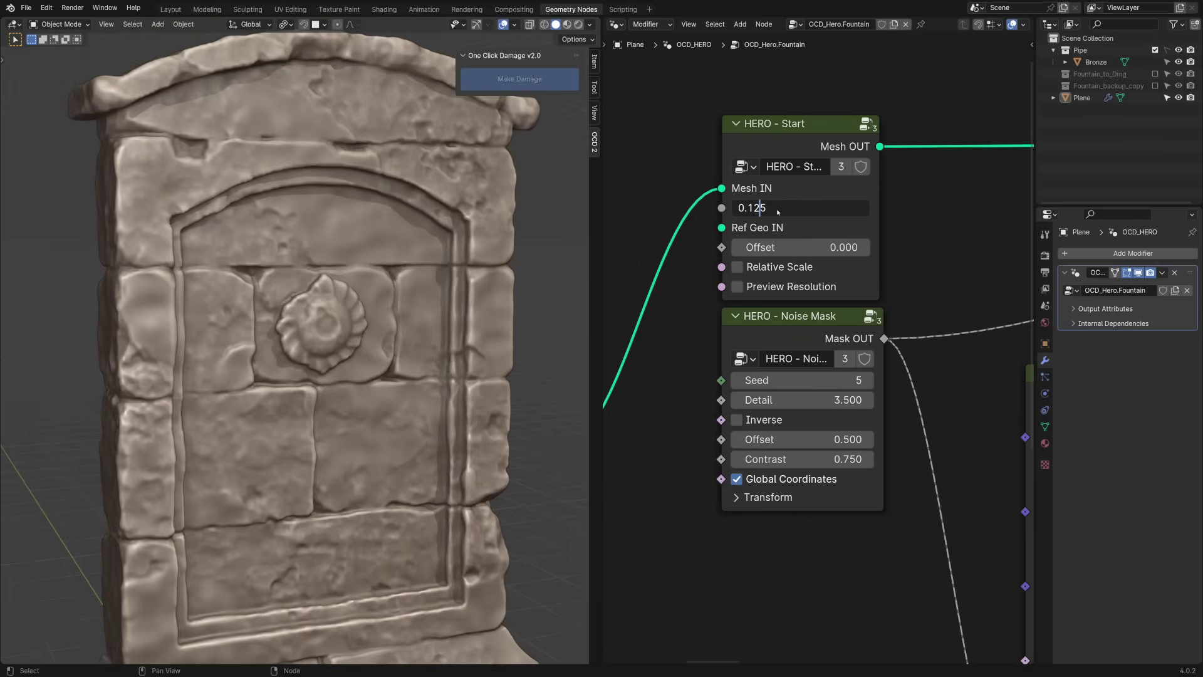
pyautogui.press('Return')
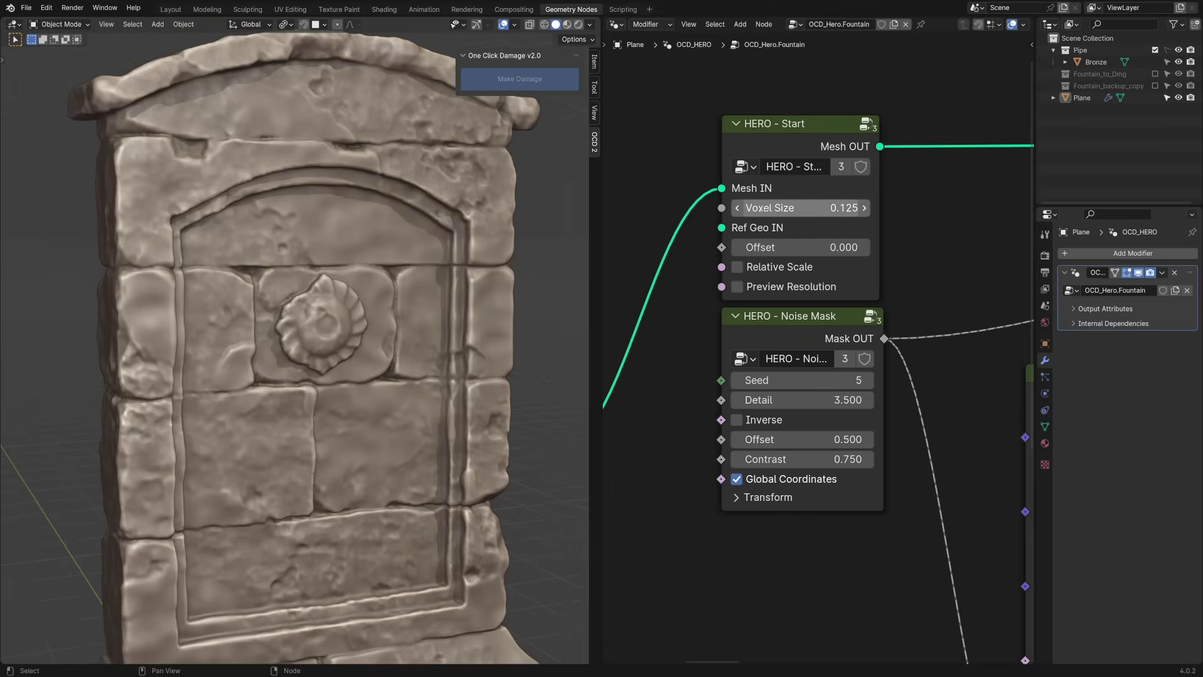
# Refine the mesh resolution by setting HERO - Start's Voxel Size to 0.11
pyautogui.click(778, 208)
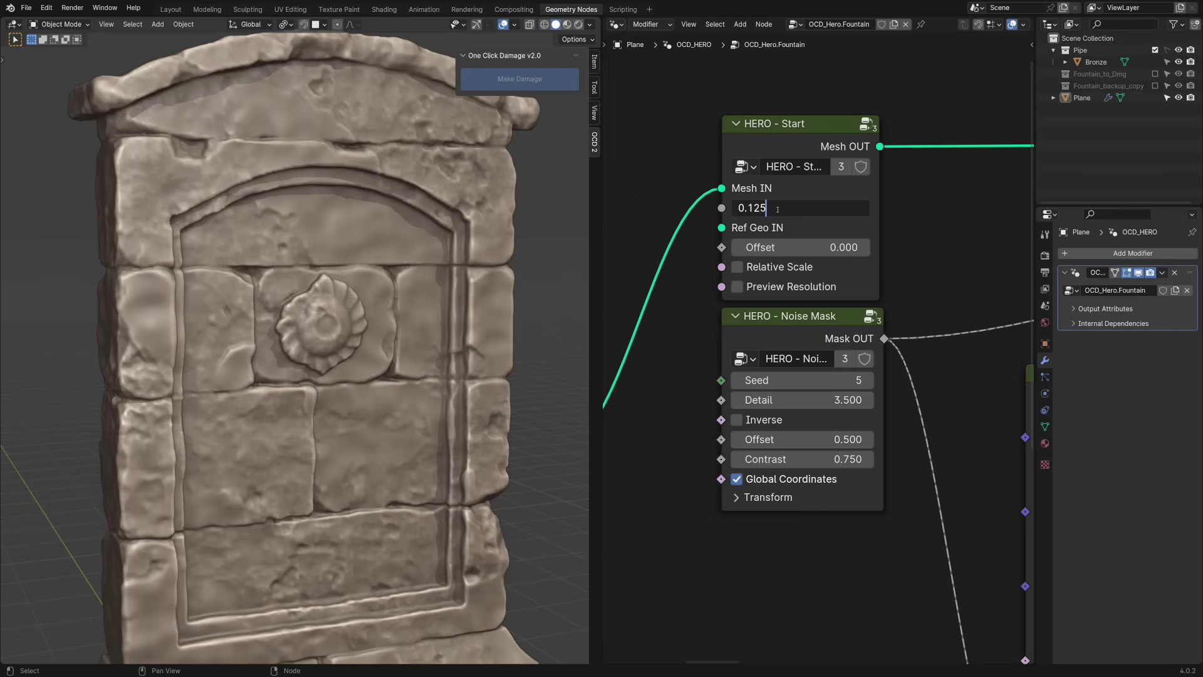
pyautogui.press('BackSpace')
pyautogui.press('BackSpace')
pyautogui.write('1')
pyautogui.press('Return')
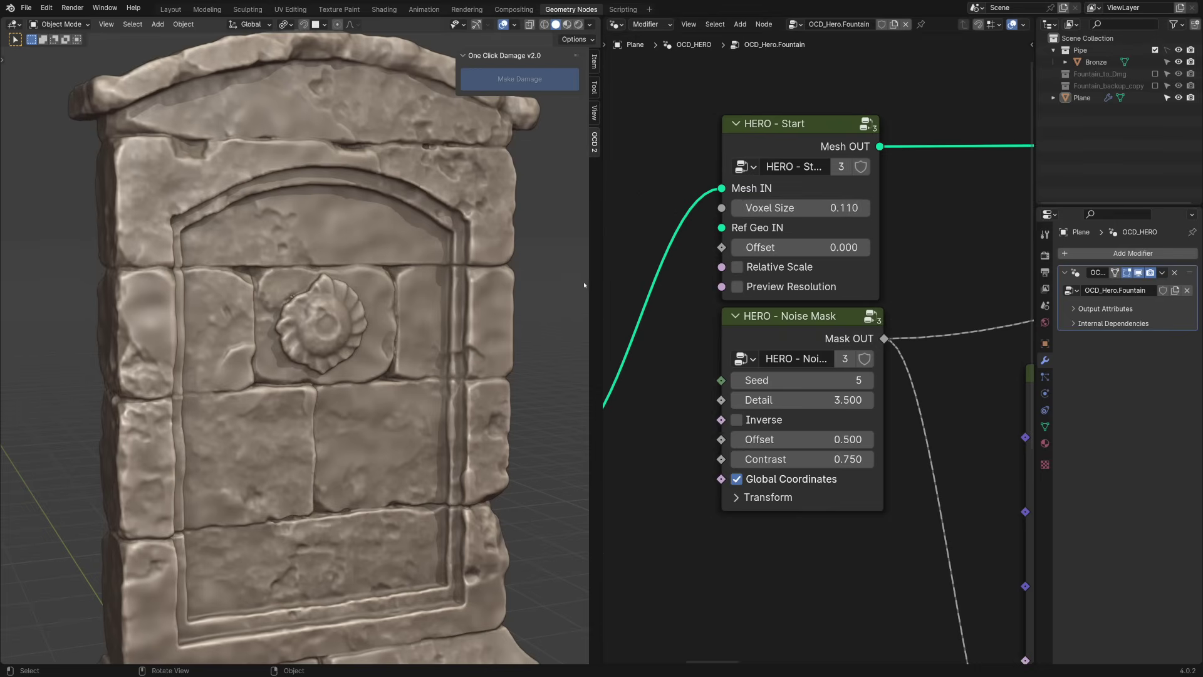
# Turn off the HERO effect on the plane
pyautogui.scroll(-2, 355, 396)
pyautogui.keyDown('shift'); pyautogui.moveTo(355, 395); pyautogui.dragTo(512, 353, button='middle'); pyautogui.keyUp('shift')
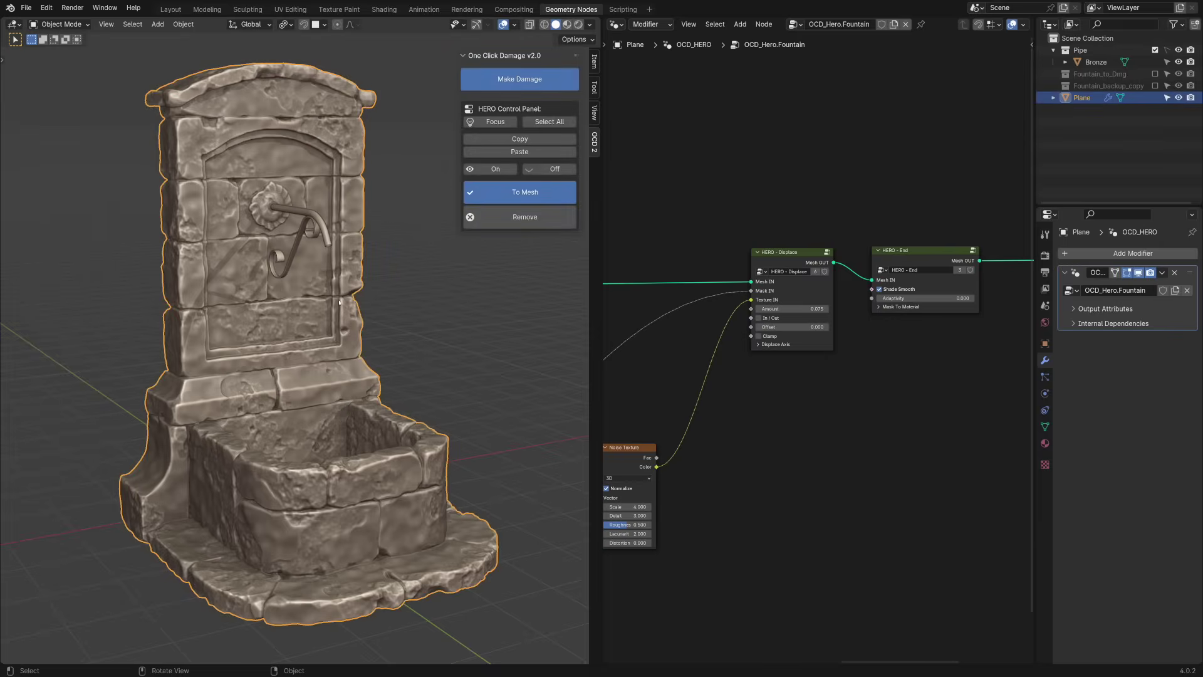
pyautogui.click(552, 170)
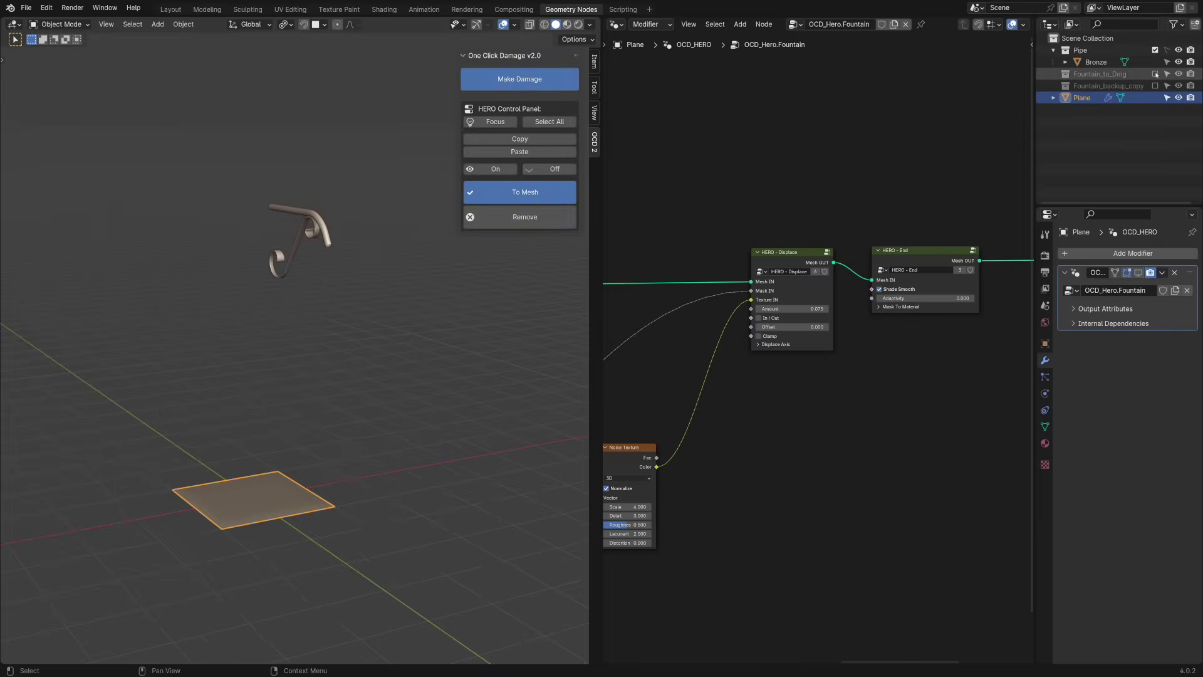
# Show the Fountain_to_Dmg collection and give the flower ornament its own single-user HERO node group named OCD_Hero.Flower
pyautogui.click(266, 216)
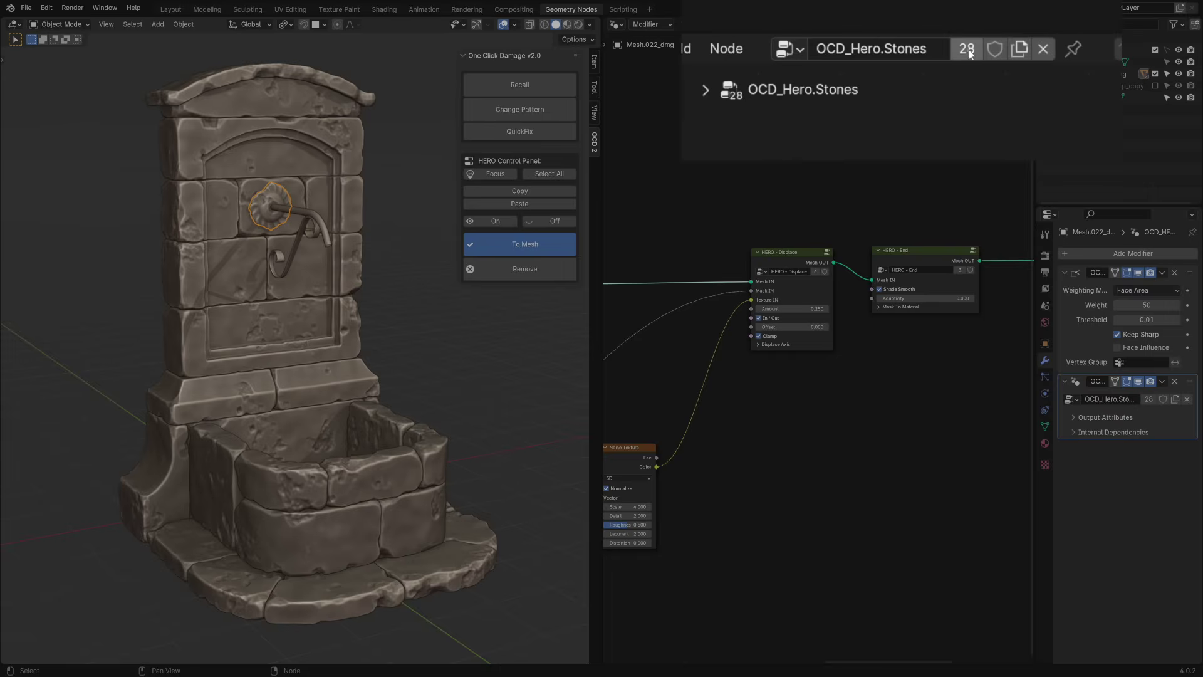
pyautogui.click(967, 49)
pyautogui.click(906, 49)
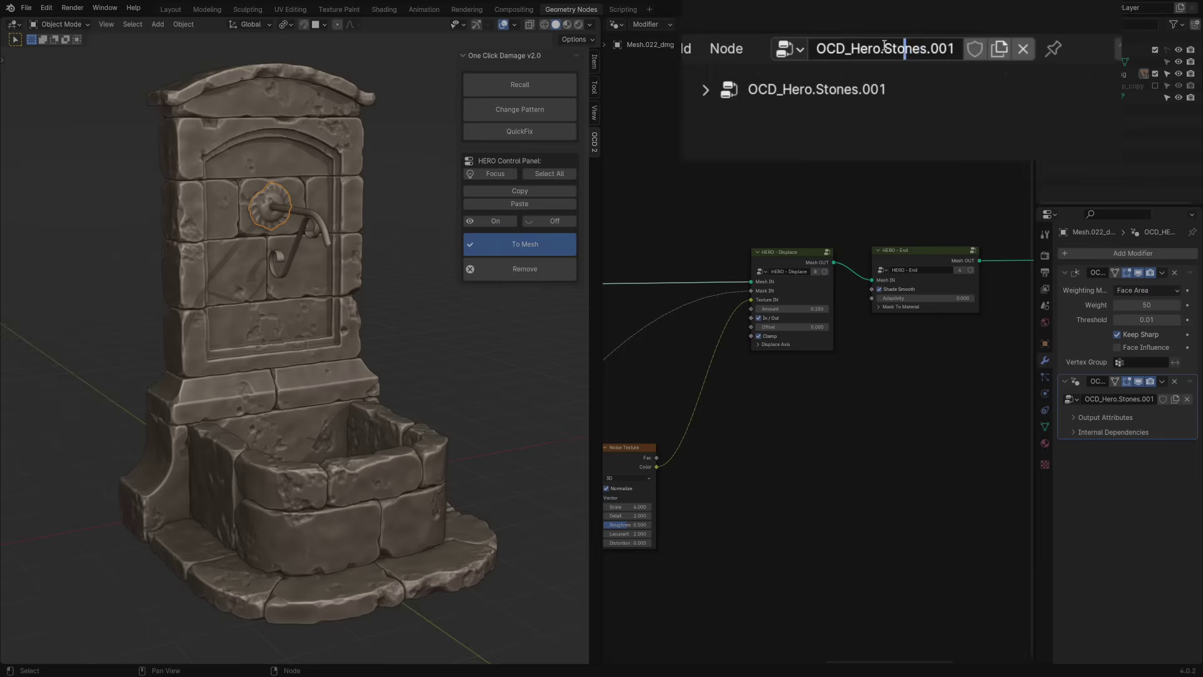
pyautogui.moveTo(885, 45); pyautogui.dragTo(960, 45)
pyautogui.write('Flower')
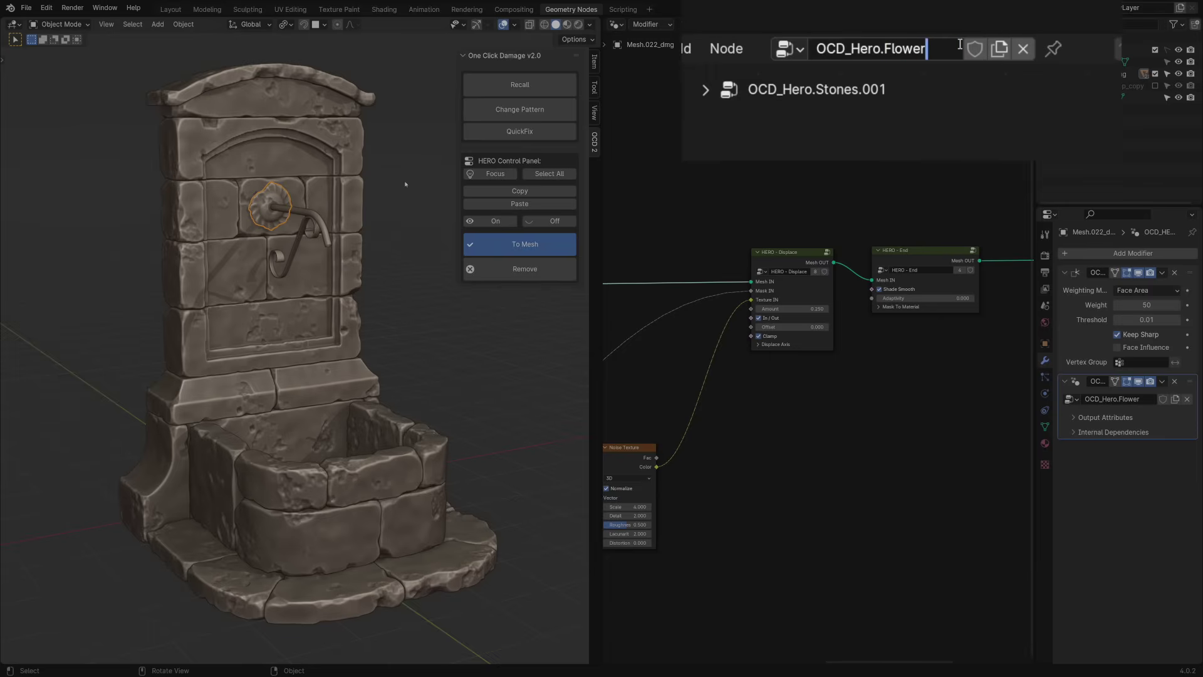
# Isolate the flower ornament and add a Single Arrow empty at its centre
pyautogui.press('KP_Divide')
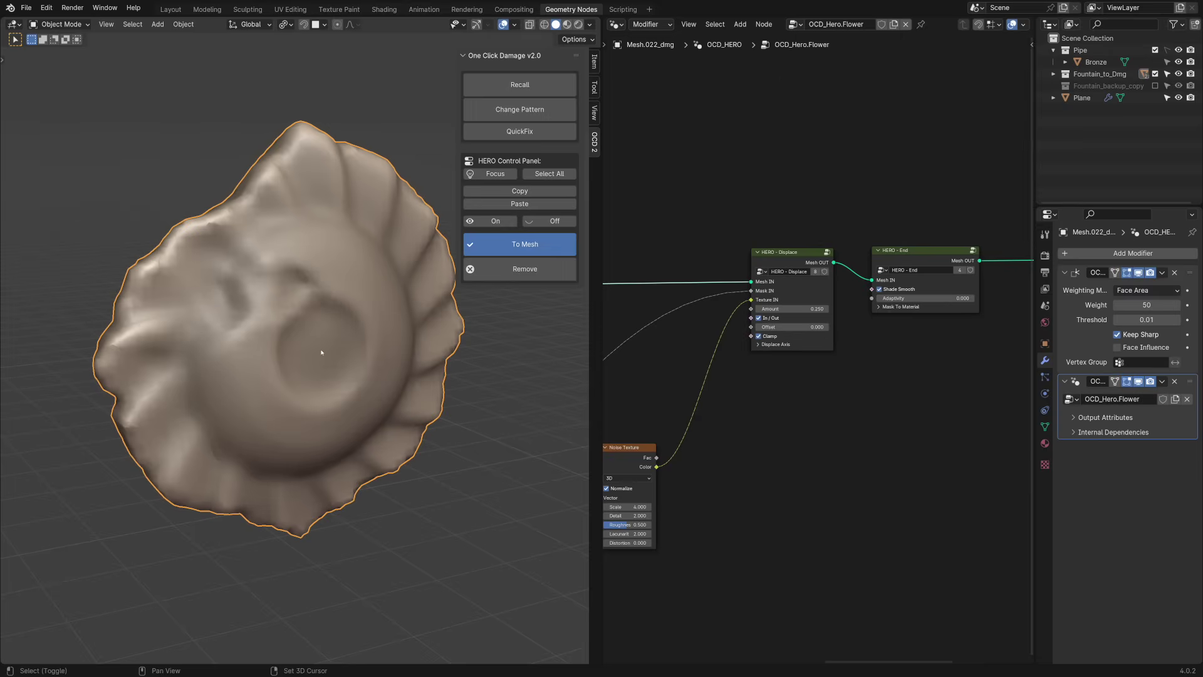
pyautogui.hotkey('shift', 'a')
pyautogui.moveTo(351, 346)
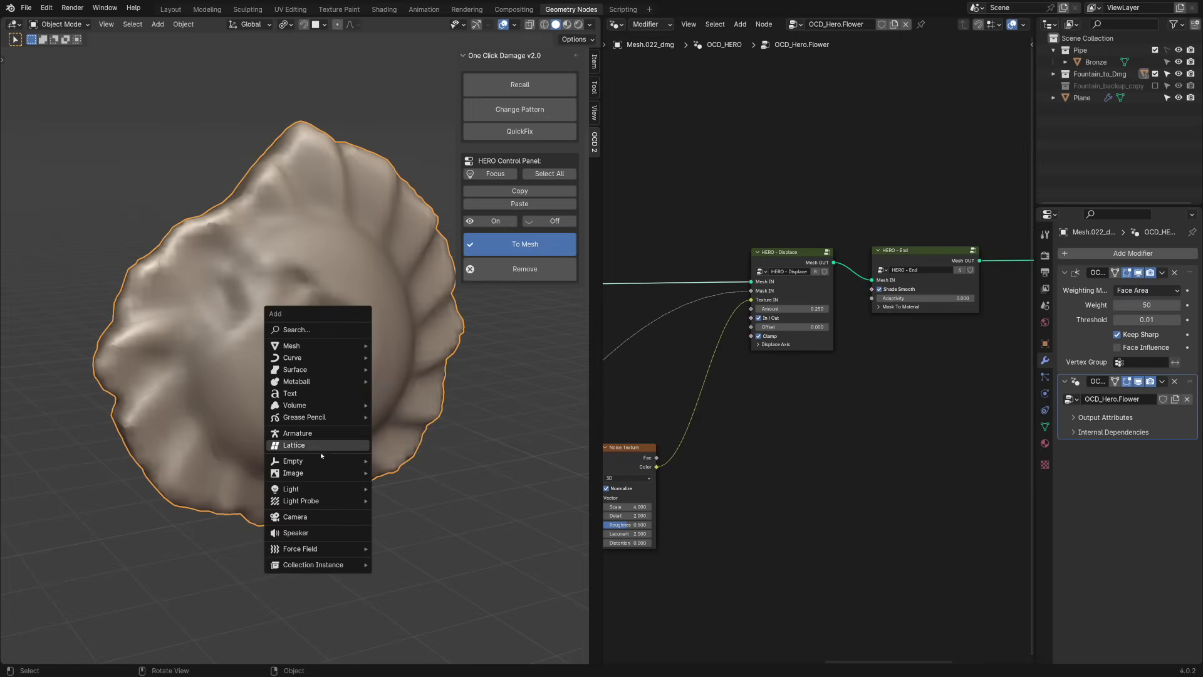
pyautogui.moveTo(339, 461)
pyautogui.click(417, 486)
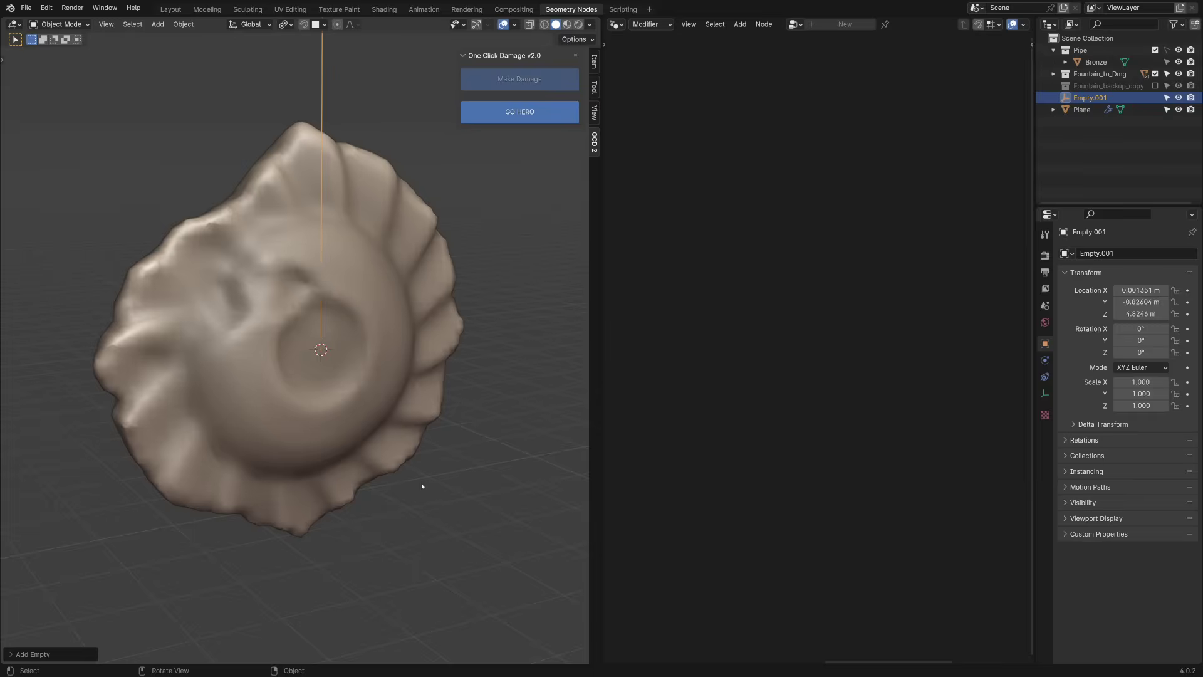
# Snap the empty onto the flower's central surface with its rotation aligned to that surface
pyautogui.click(324, 25)
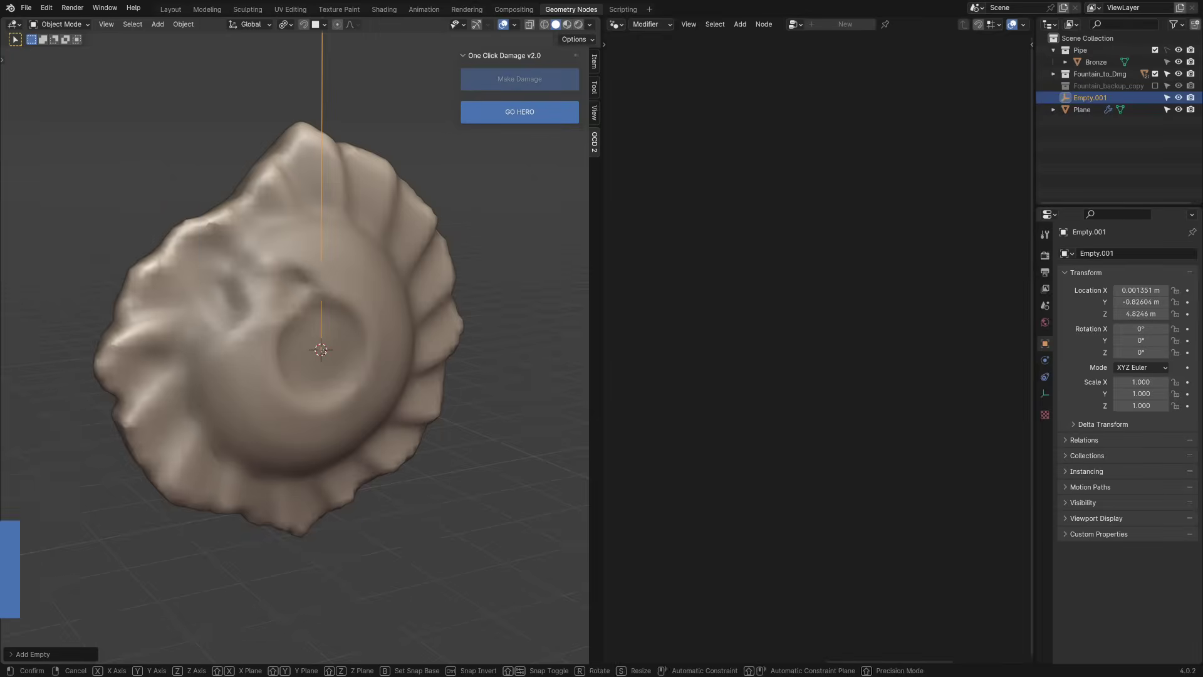
pyautogui.press('g')
pyautogui.keyDown('ctrl'); pyautogui.click(321, 353); pyautogui.keyUp('ctrl')
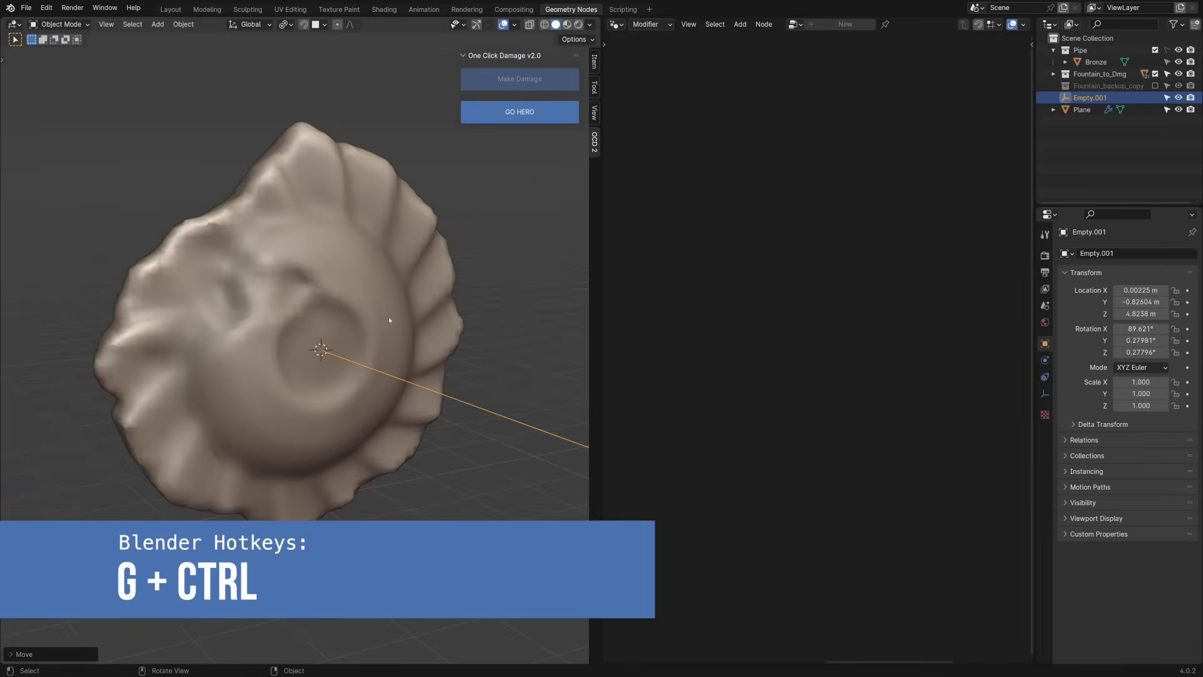
pyautogui.scroll(-3, 387, 314)
pyautogui.moveTo(370, 392)
pyautogui.mouseDown(button='middle')
pyautogui.moveTo(269, 370)
pyautogui.moveTo(357, 355)
pyautogui.mouseUp(button='middle')
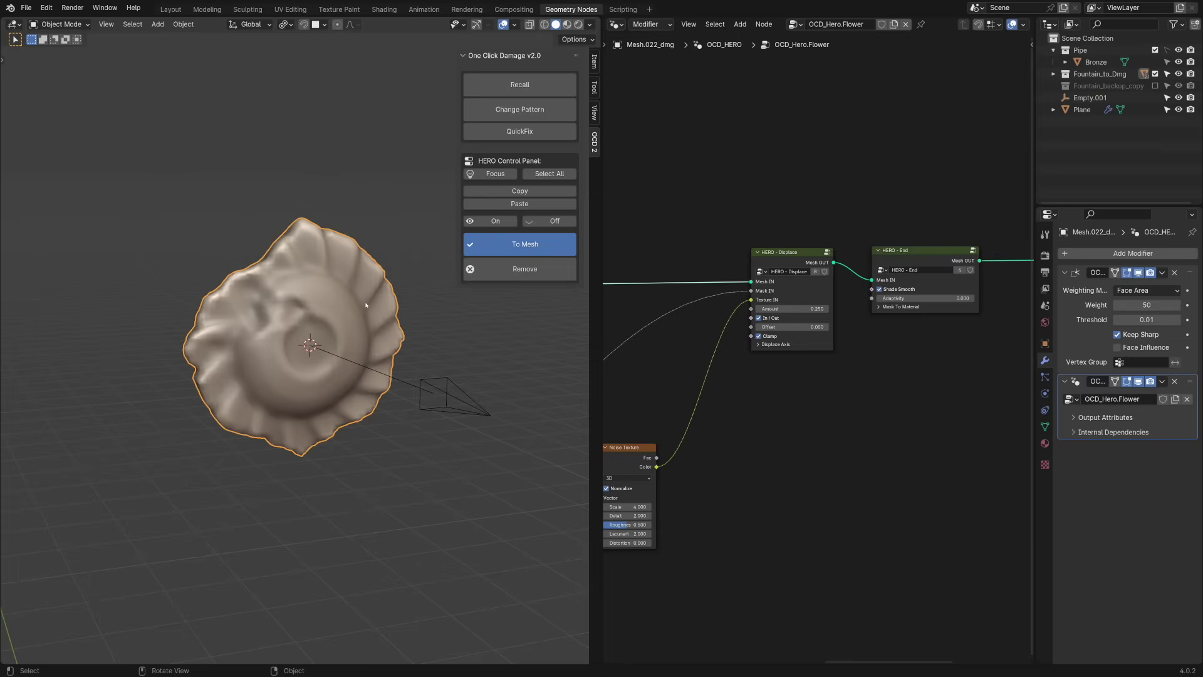
# Set HERO - Start's Voxel Size to 0.1 in the flower's node group
pyautogui.press('Home')
pyautogui.click(664, 302)
pyautogui.write('0')
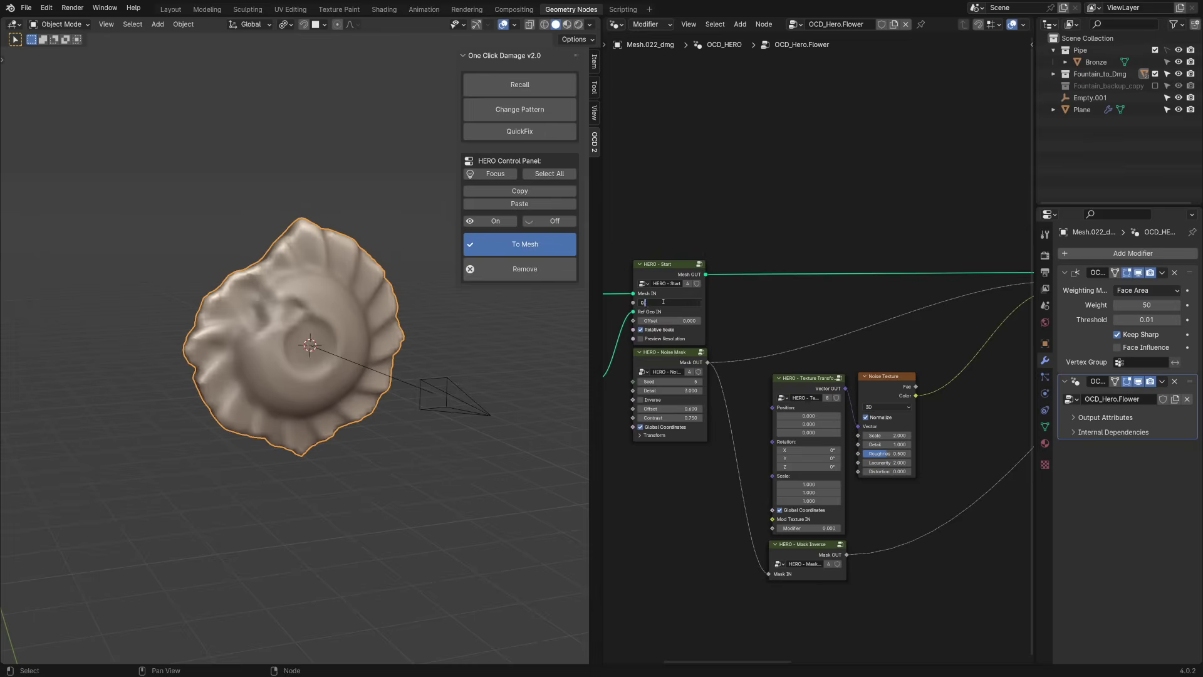
pyautogui.write('.2.1')
pyautogui.press('Return')
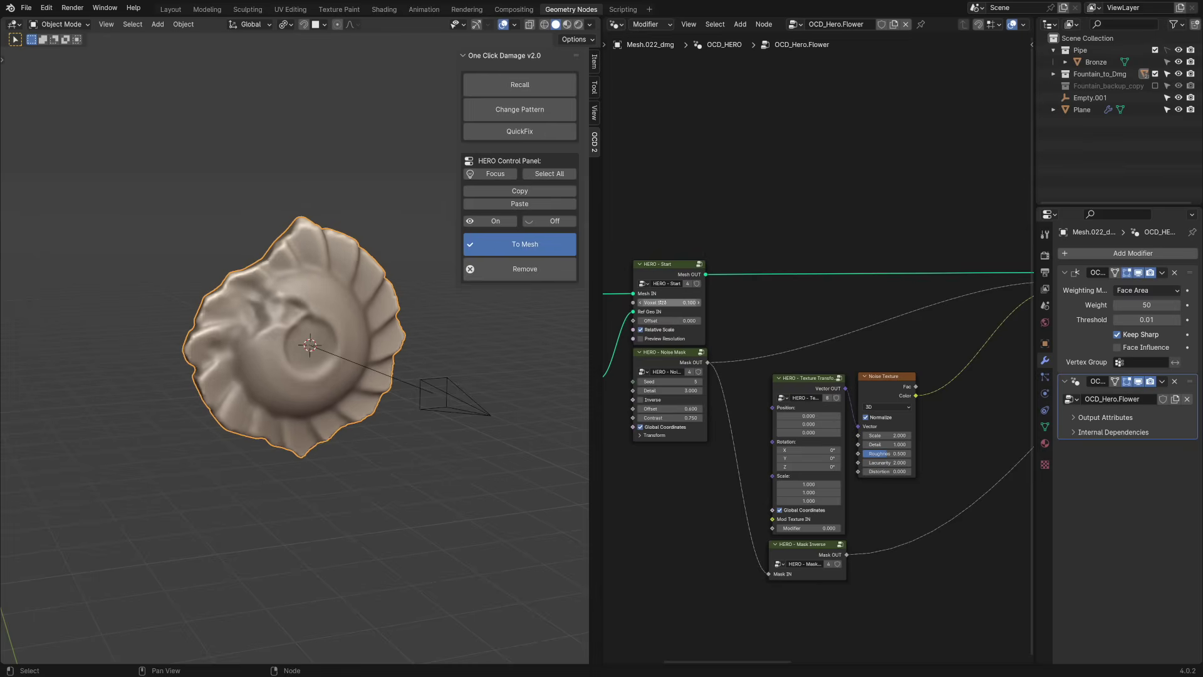
# Mute both HERO - Displace nodes in the flower's node group
pyautogui.scroll(-3, 862, 298)
pyautogui.moveTo(882, 290); pyautogui.dragTo(714, 323, button='middle')
pyautogui.scroll(-3, 877, 298)
pyautogui.moveTo(1019, 283); pyautogui.dragTo(813, 293, button='middle')
pyautogui.click(819, 290)
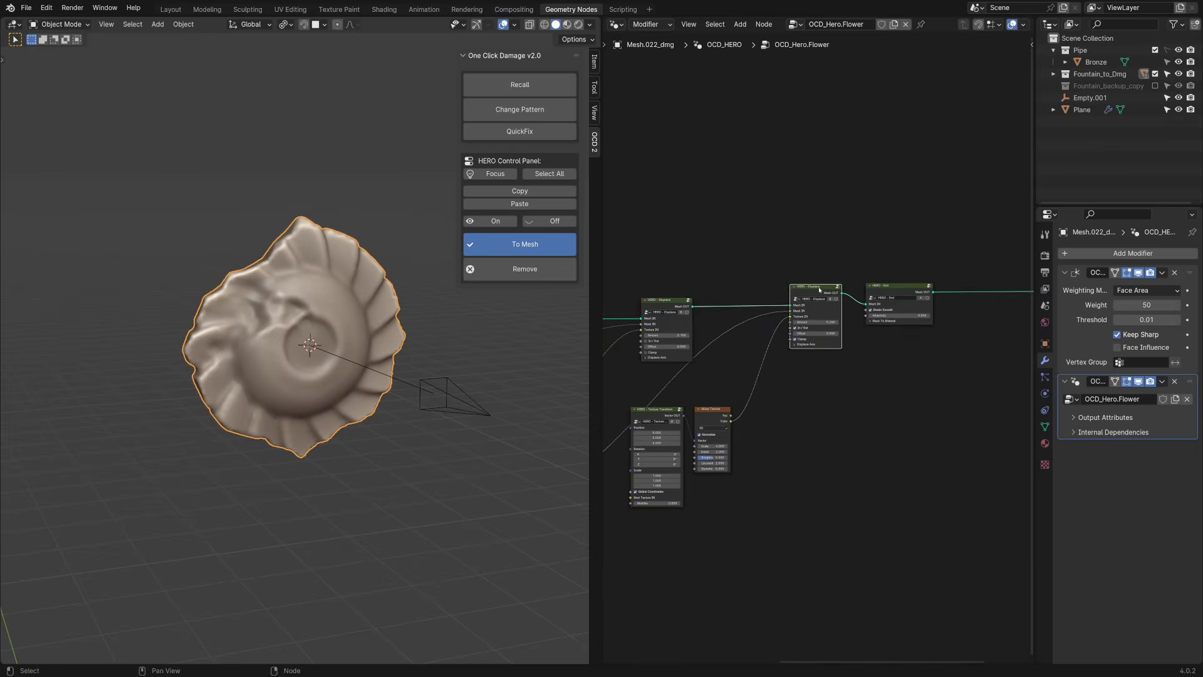
pyautogui.press('m')
pyautogui.click(672, 302)
pyautogui.press('m')
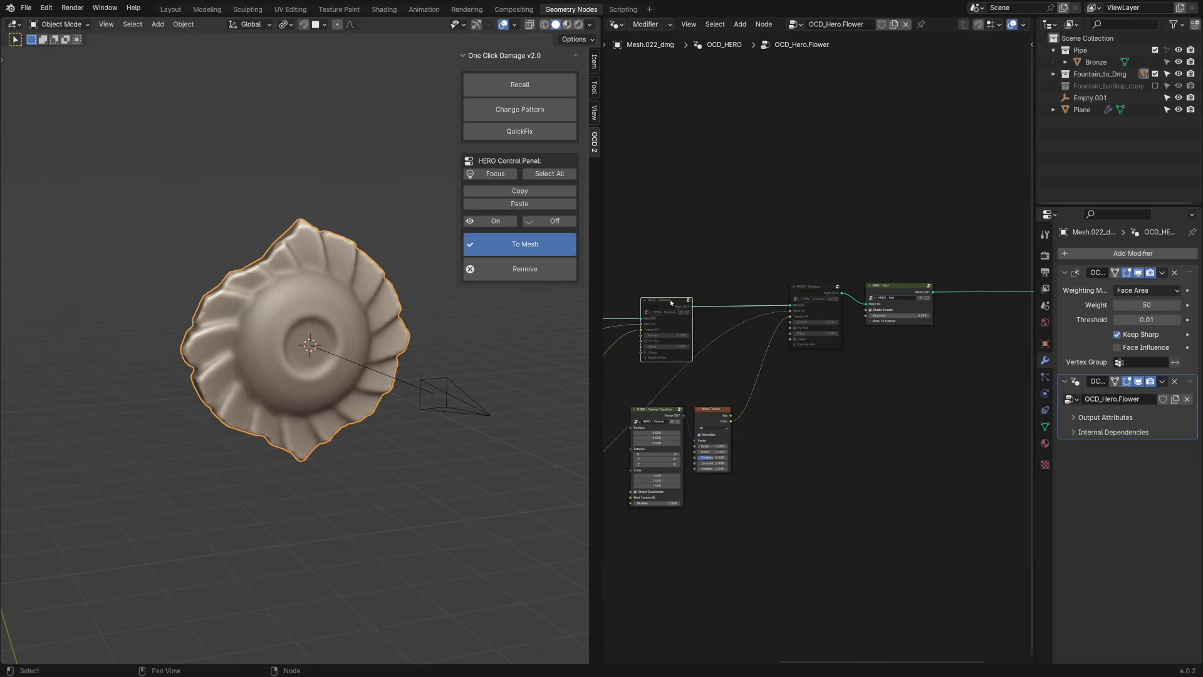
pyautogui.press('m')
pyautogui.press('m')
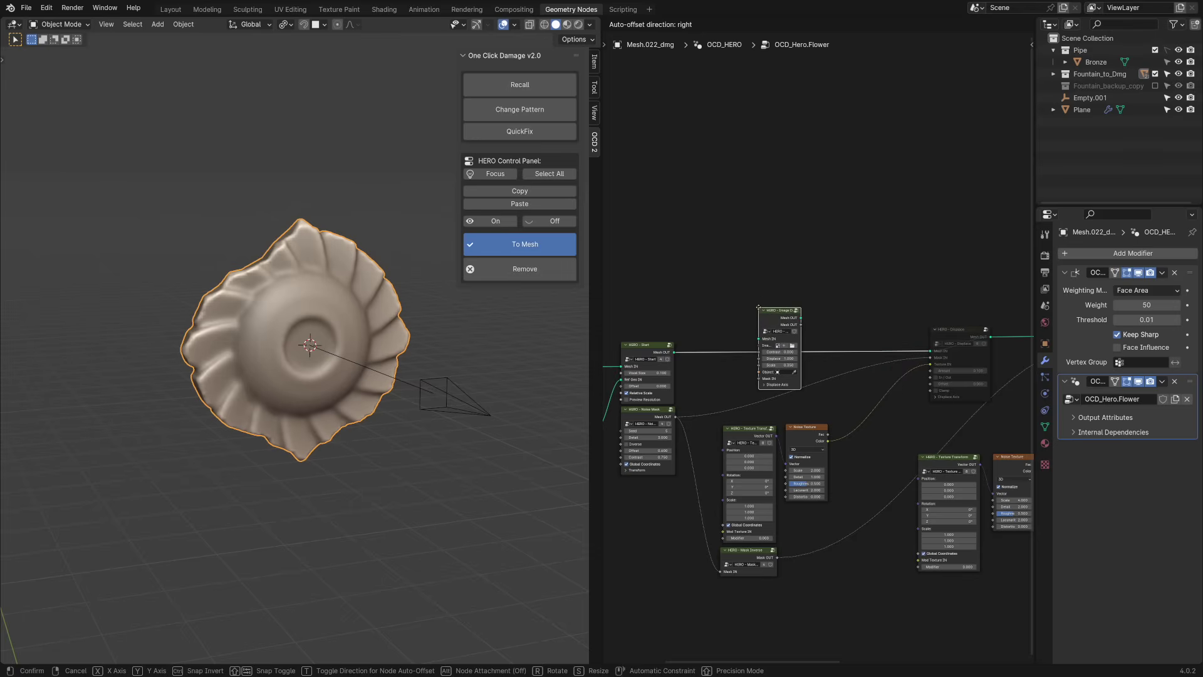
# Insert a HERO - Image Displace node between HERO - Start and the first muted HERO - Displace node
pyautogui.click(757, 300)
pyautogui.scroll(3, 760, 313)
pyautogui.scroll(5, 760, 318)
pyautogui.moveTo(762, 341); pyautogui.dragTo(865, 324, button='middle')
pyautogui.scroll(1, 862, 332)
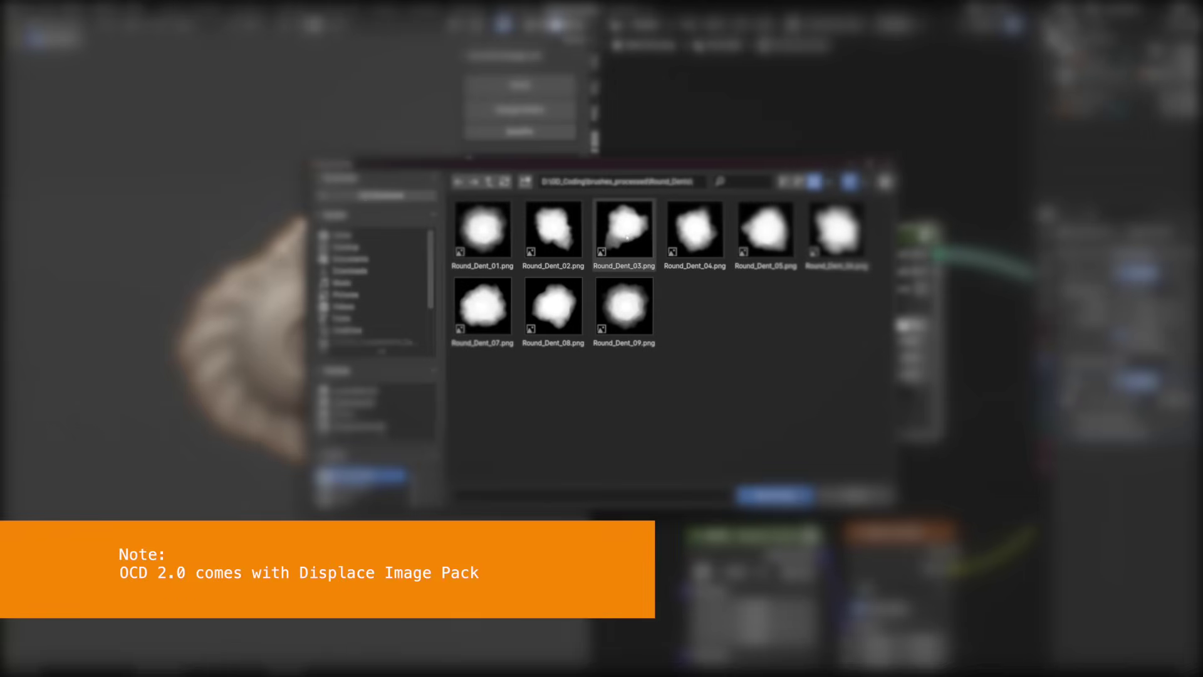
# Load Round_Dent_01.png into the HERO - Image Displace node and set its Scale to 0.35
pyautogui.click(483, 231)
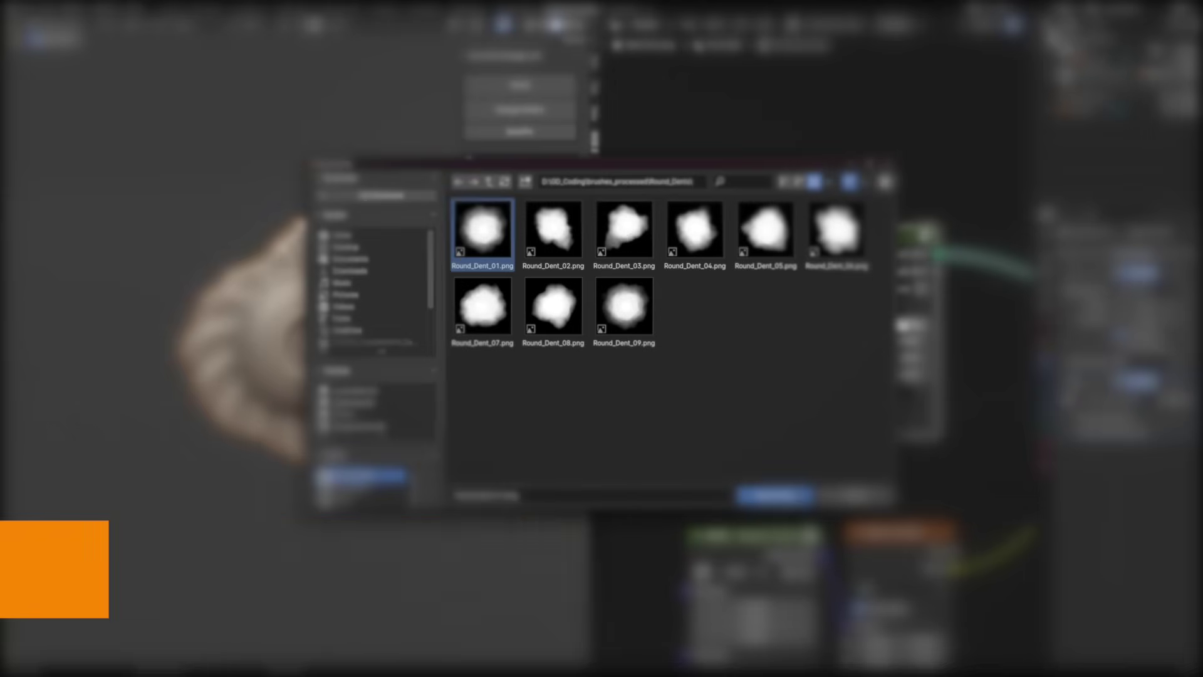
pyautogui.click(764, 494)
pyautogui.scroll(4, 394, 365)
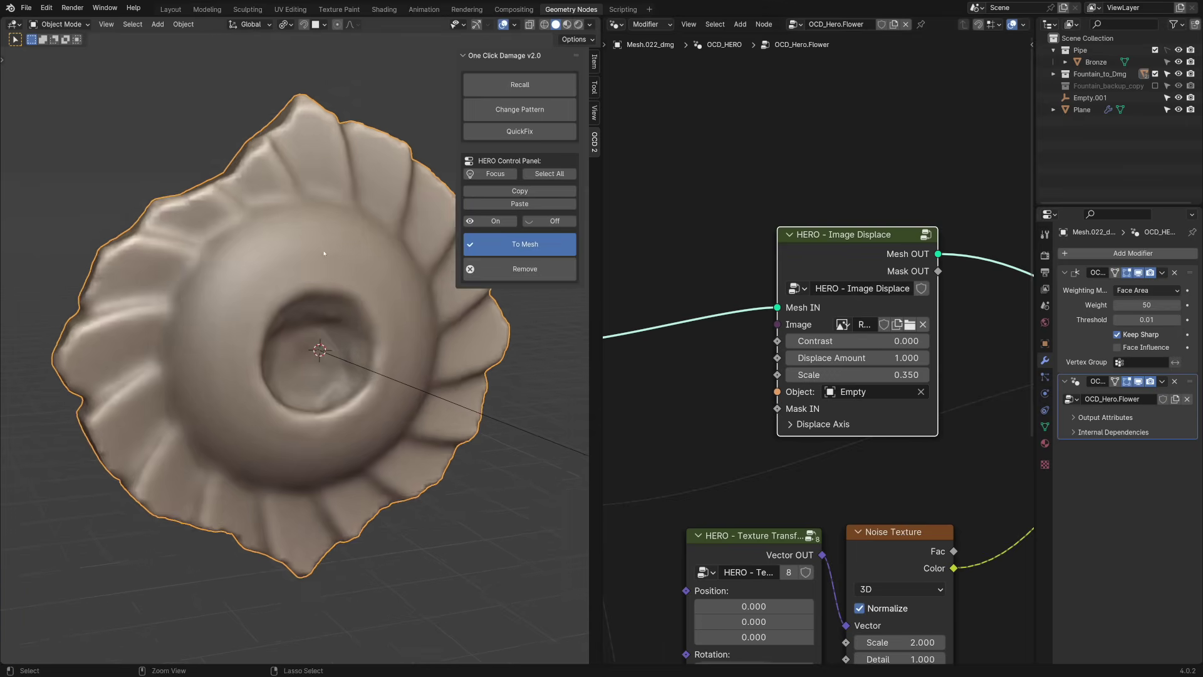
# Set HERO - Start's Voxel Size to 0.075 and HERO - Image Displace's Scale to 0.29
pyautogui.scroll(-5, 745, 357)
pyautogui.moveTo(744, 358); pyautogui.dragTo(897, 329, button='middle')
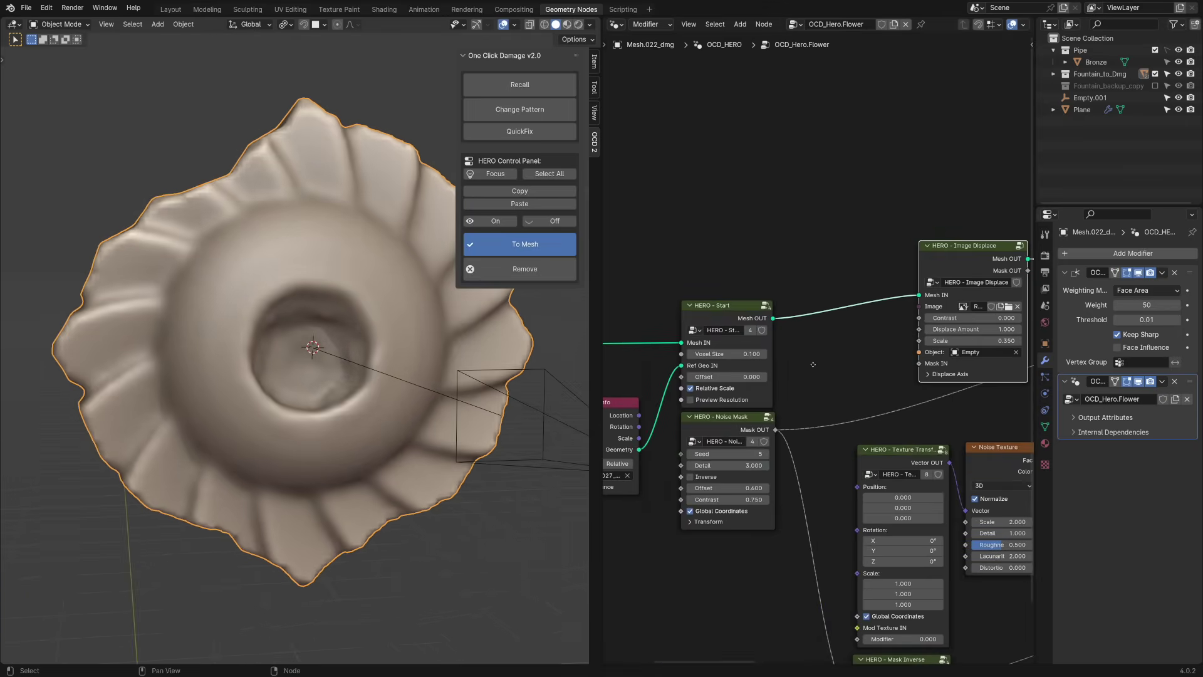
pyautogui.click(726, 354)
pyautogui.write('0.00225')
pyautogui.press('Return')
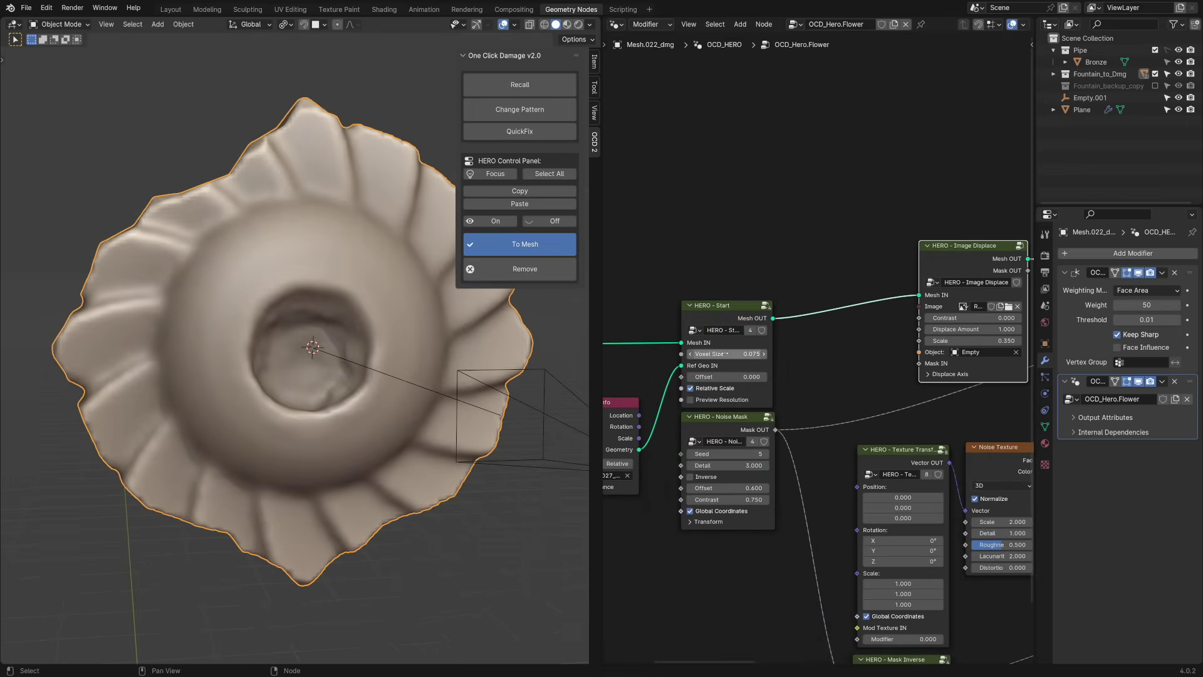
pyautogui.moveTo(841, 333); pyautogui.dragTo(737, 339, button='middle')
pyautogui.click(545, 412)
pyautogui.press('g')
pyautogui.hotkey('shift', 'y')
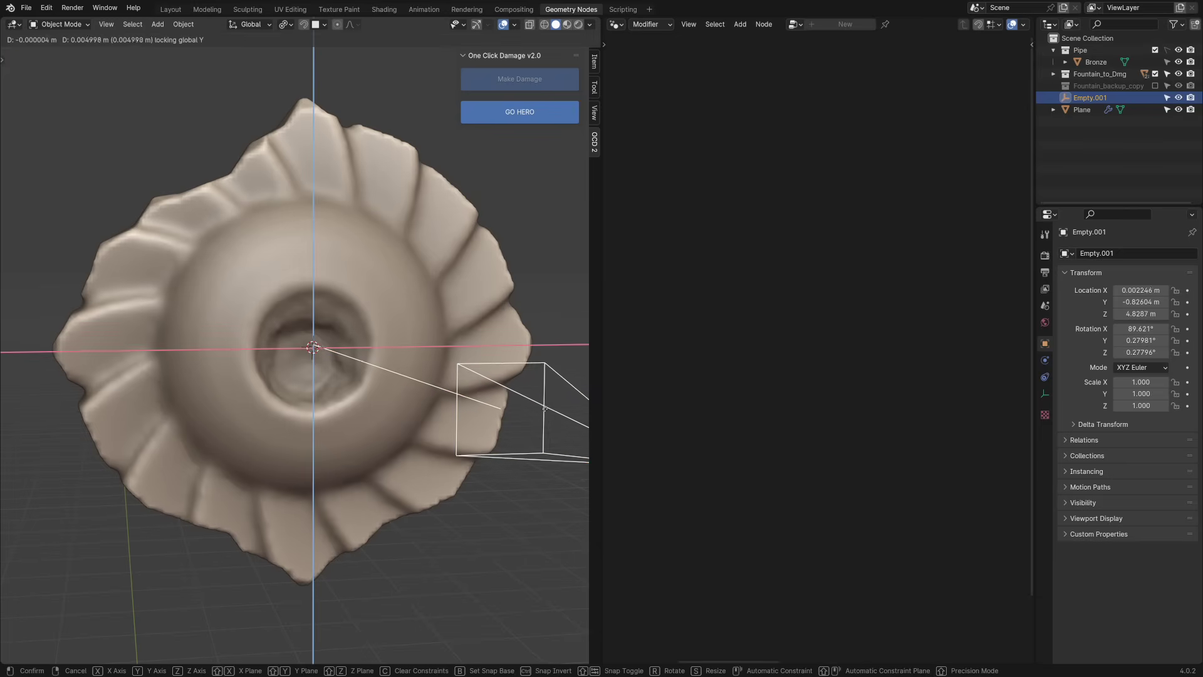
pyautogui.rightClick(533, 380)
# Assign Empty.001 as HERO - Image Displace's object and shift that empty slightly with its global Y locked
pyautogui.click(507, 350)
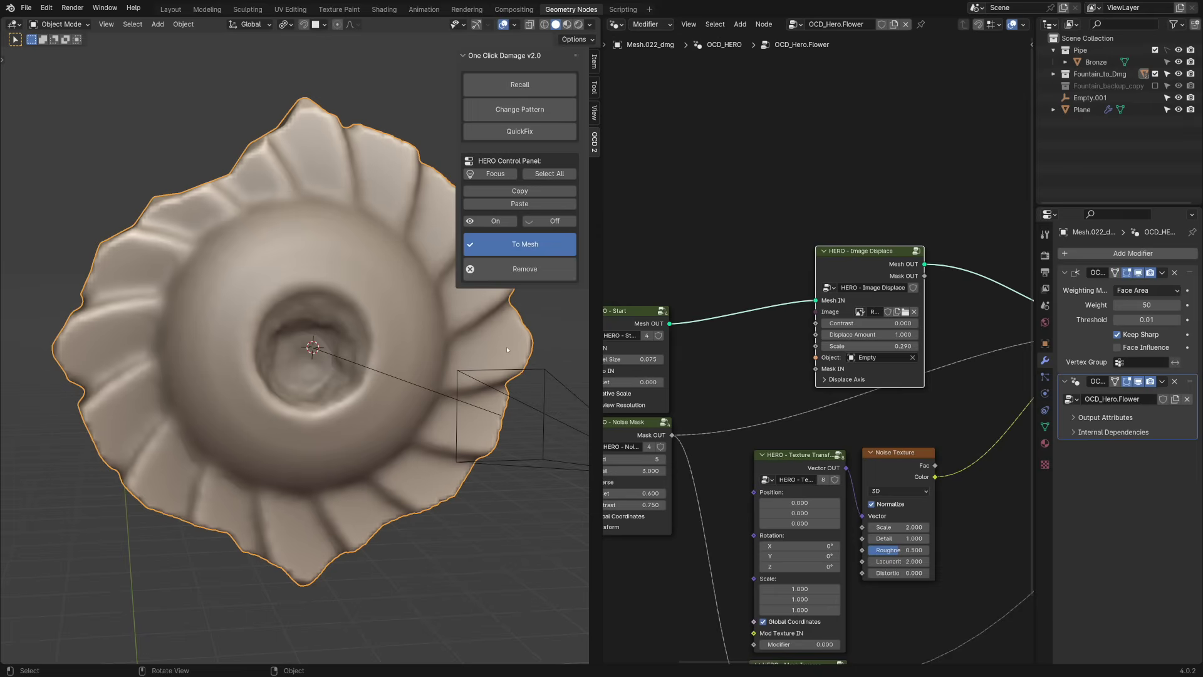
pyautogui.click(877, 358)
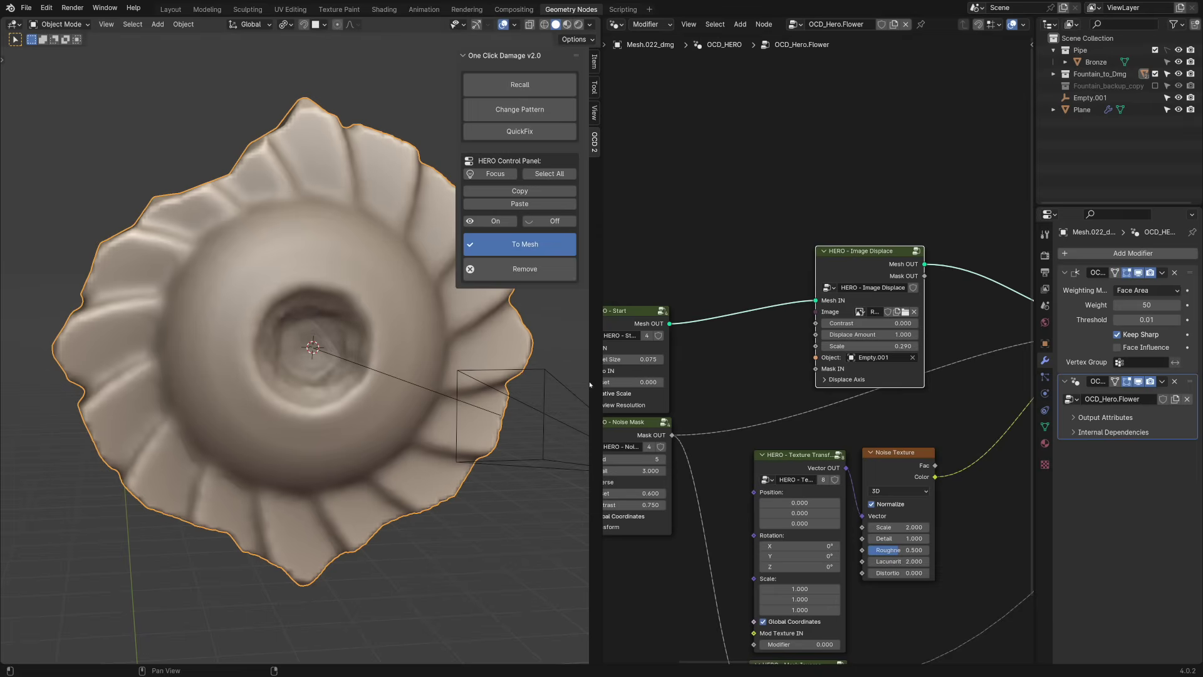
pyautogui.click(545, 384)
pyautogui.press('g')
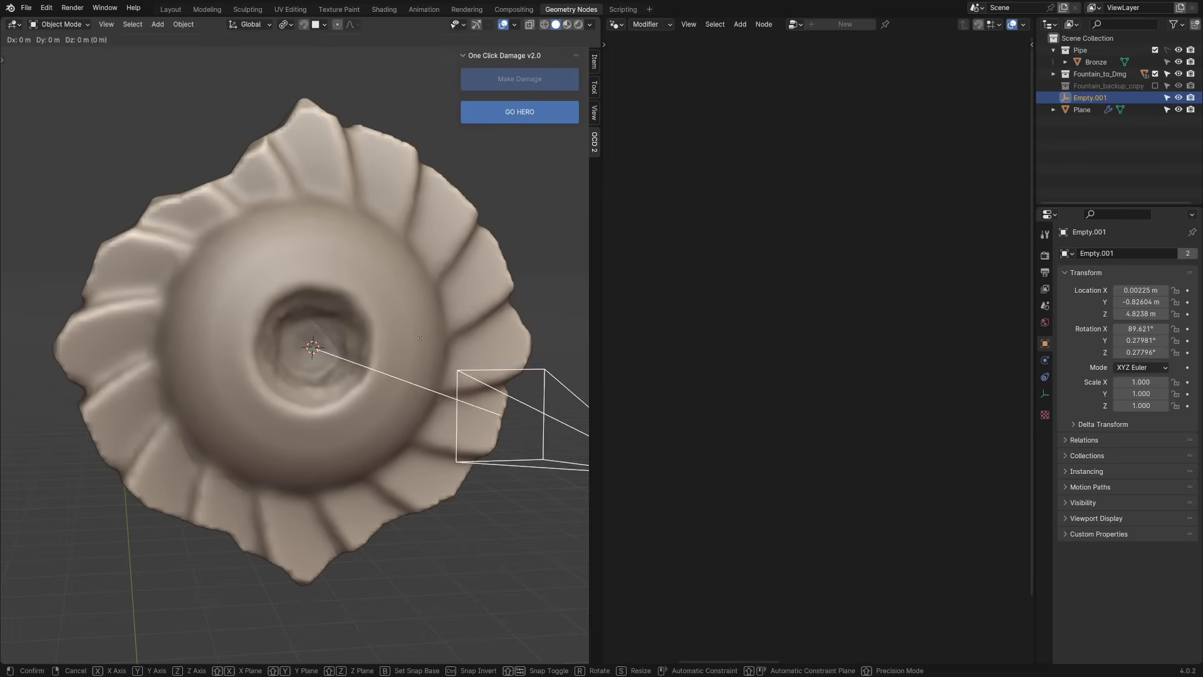
pyautogui.hotkey('shift', 'y')
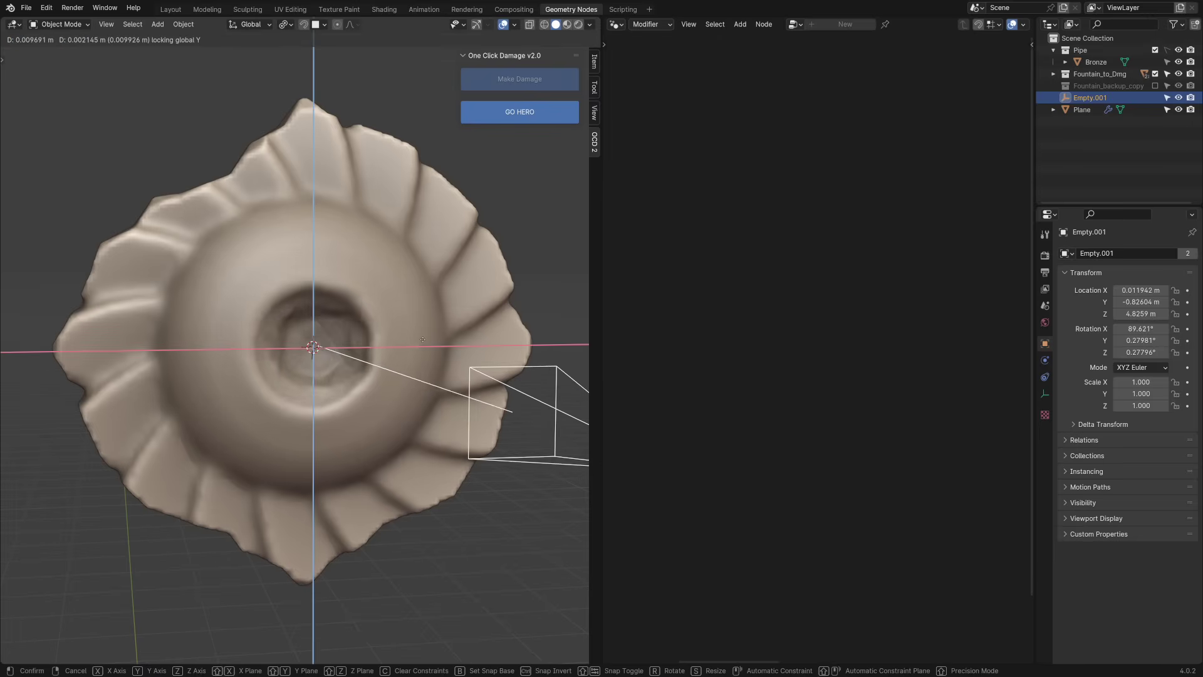
pyautogui.click(419, 305)
pyautogui.click(420, 303)
# Set HERO - Image Displace's Contrast to 0.16 and its Displace Amount to 1.31
pyautogui.scroll(6, 817, 347)
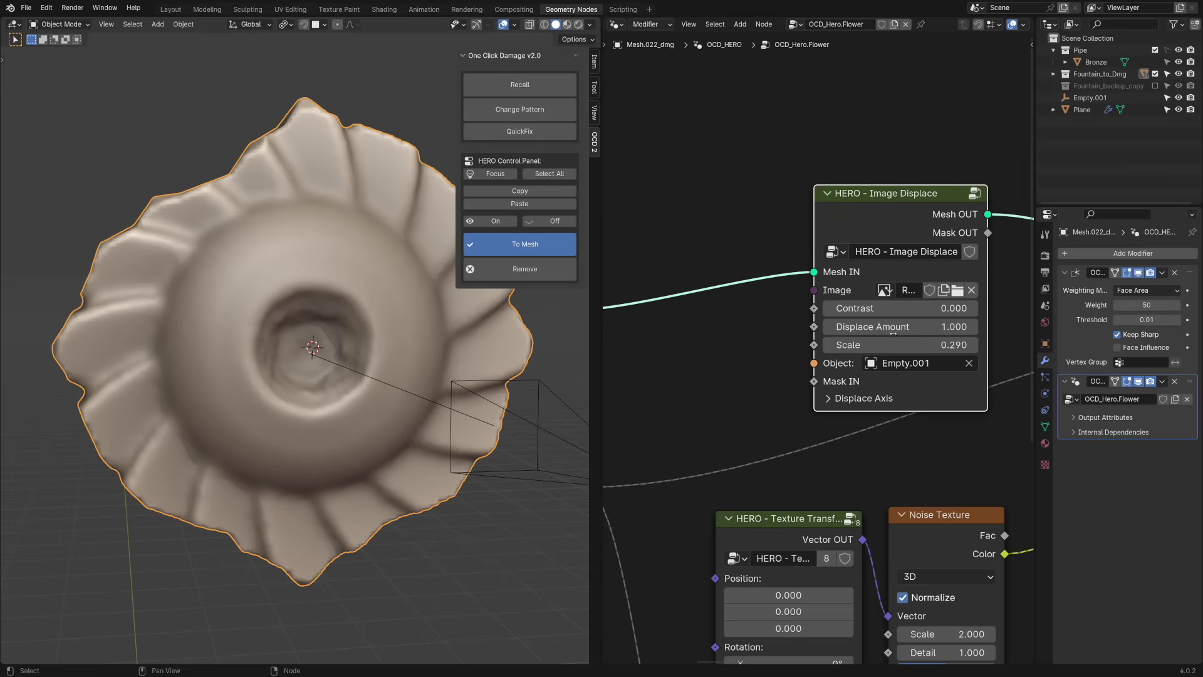
pyautogui.keyDown('shift'); pyautogui.moveTo(878, 308); pyautogui.dragTo(915, 326); pyautogui.keyUp('shift')
pyautogui.moveTo(583, 321); pyautogui.dragTo(376, 301, button='middle')
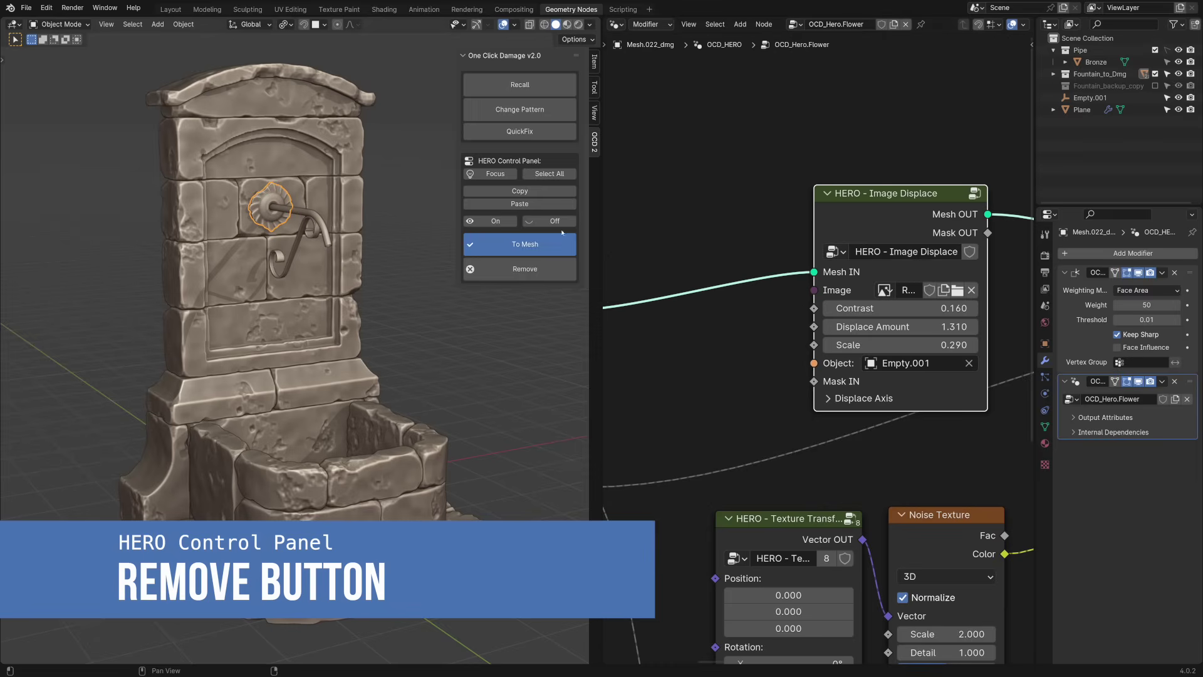
# Remove the HERO effect from the flower ornament and isolate the flower for a close view
pyautogui.click(531, 268)
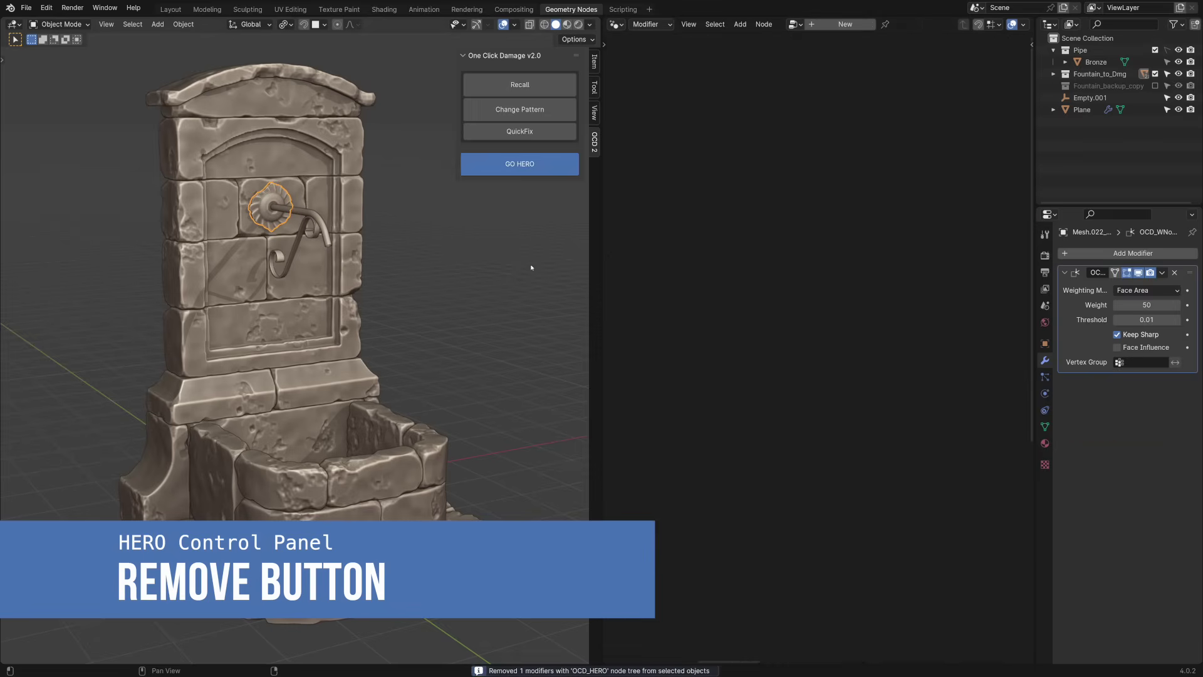
pyautogui.press('KP_Divide')
pyautogui.moveTo(360, 229); pyautogui.dragTo(333, 229, button='middle')
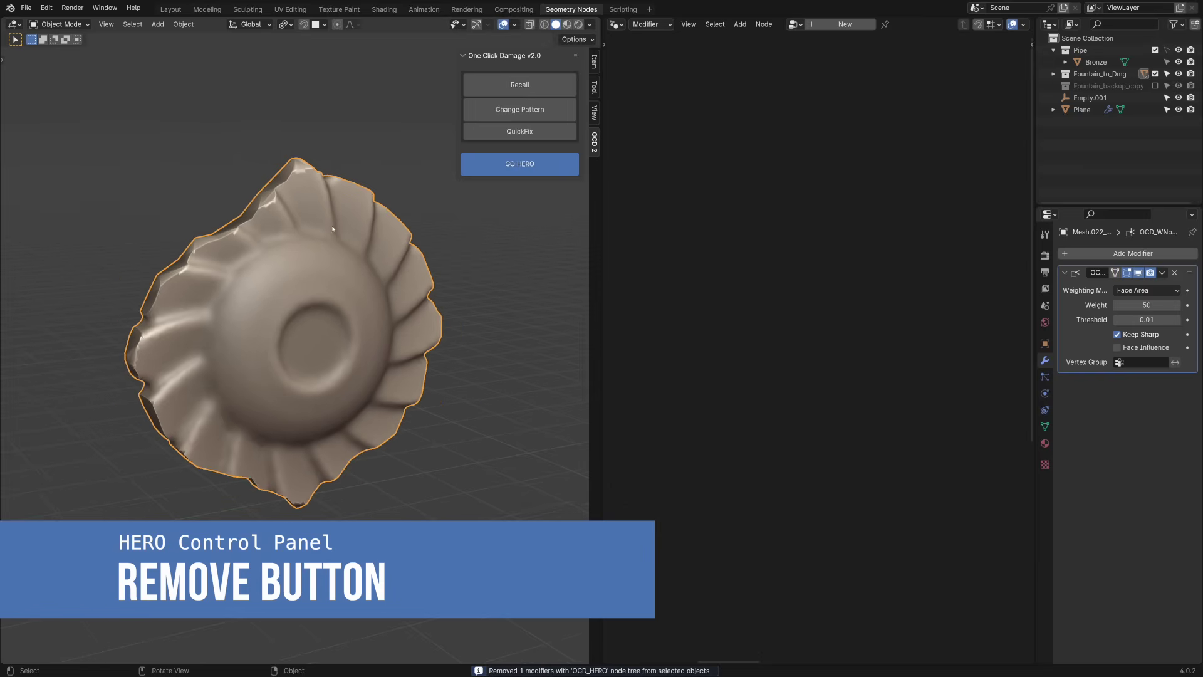
# Change the flower's damage pattern repeatedly until its outline is only lightly chipped, and return to the whole fountain
pyautogui.click(550, 111)
pyautogui.click(551, 112)
pyautogui.scroll(-3, 396, 324)
pyautogui.moveTo(396, 325); pyautogui.dragTo(343, 304, button='middle')
pyautogui.click(543, 115)
pyautogui.click(542, 115)
pyautogui.click(542, 113)
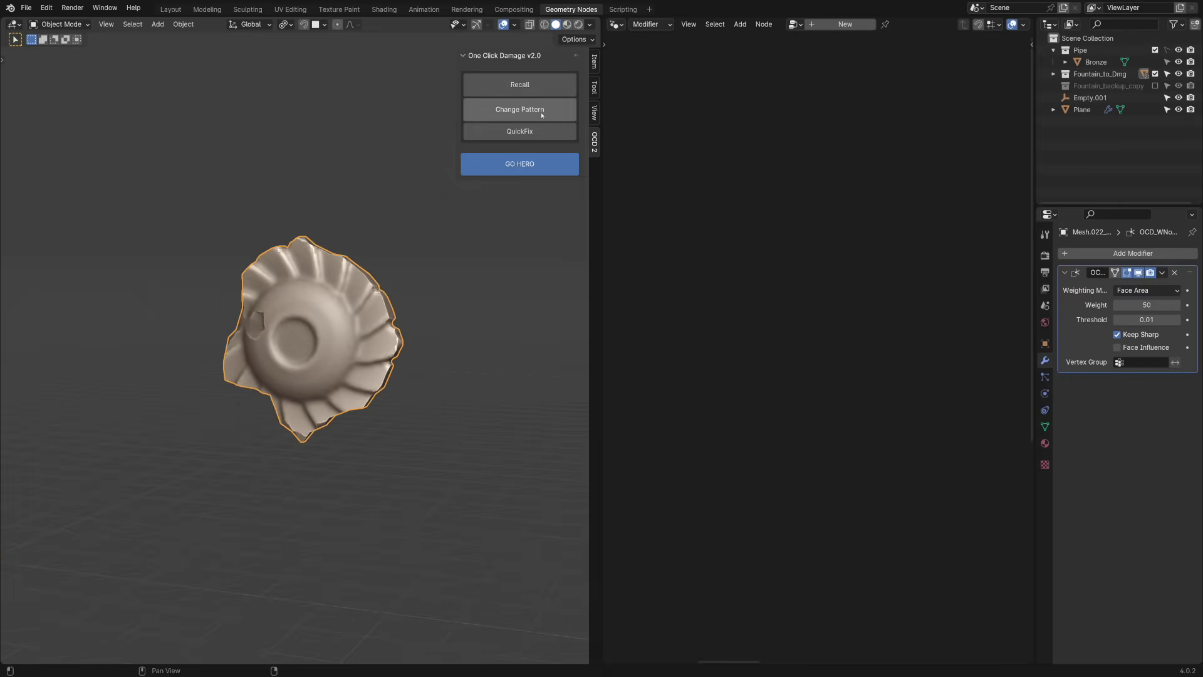
pyautogui.click(542, 113)
pyautogui.click(542, 112)
pyautogui.click(542, 113)
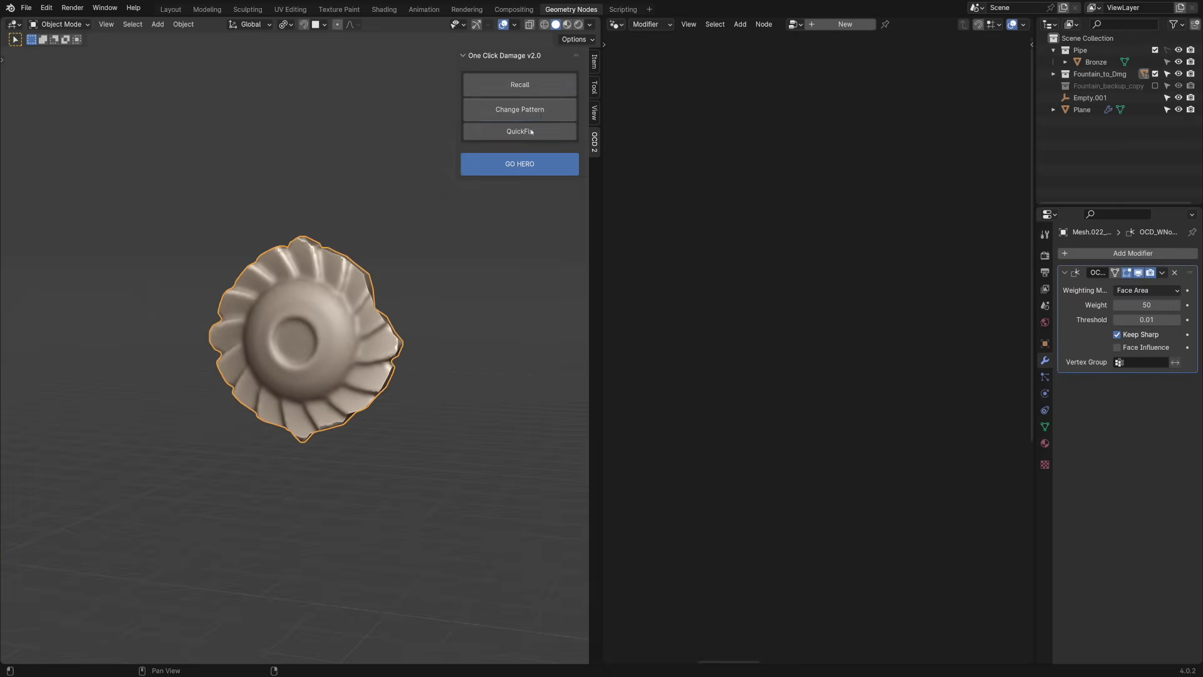
pyautogui.moveTo(263, 294); pyautogui.dragTo(404, 299, button='middle')
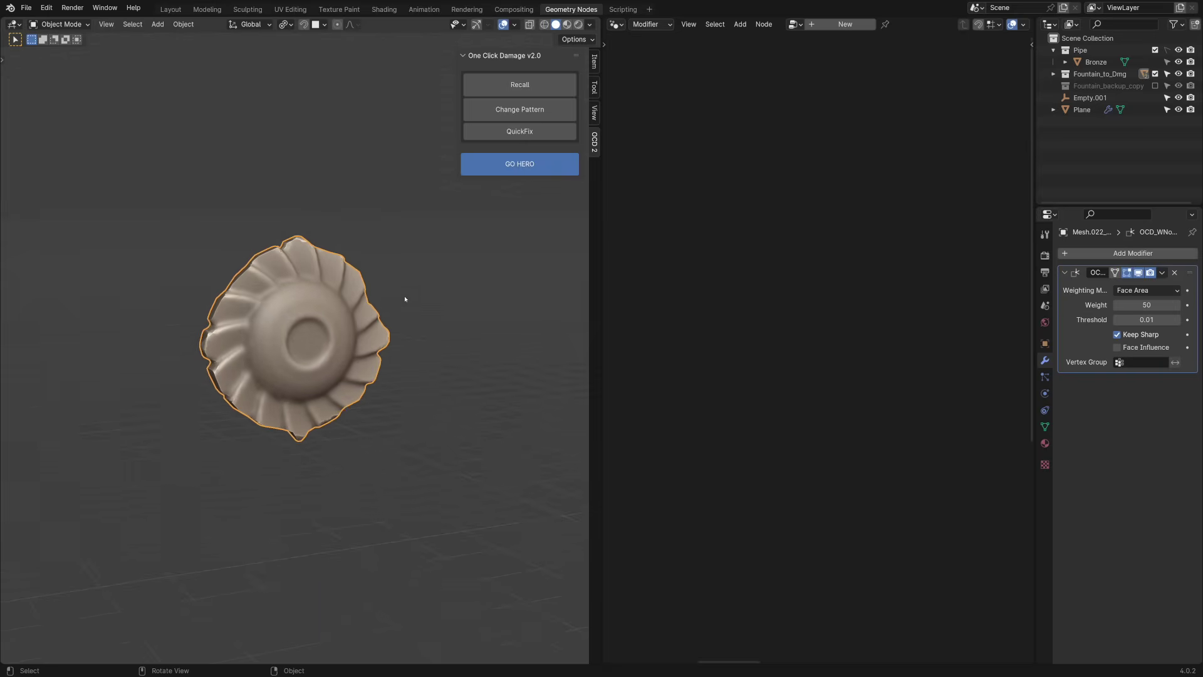
pyautogui.press('KP_Divide')
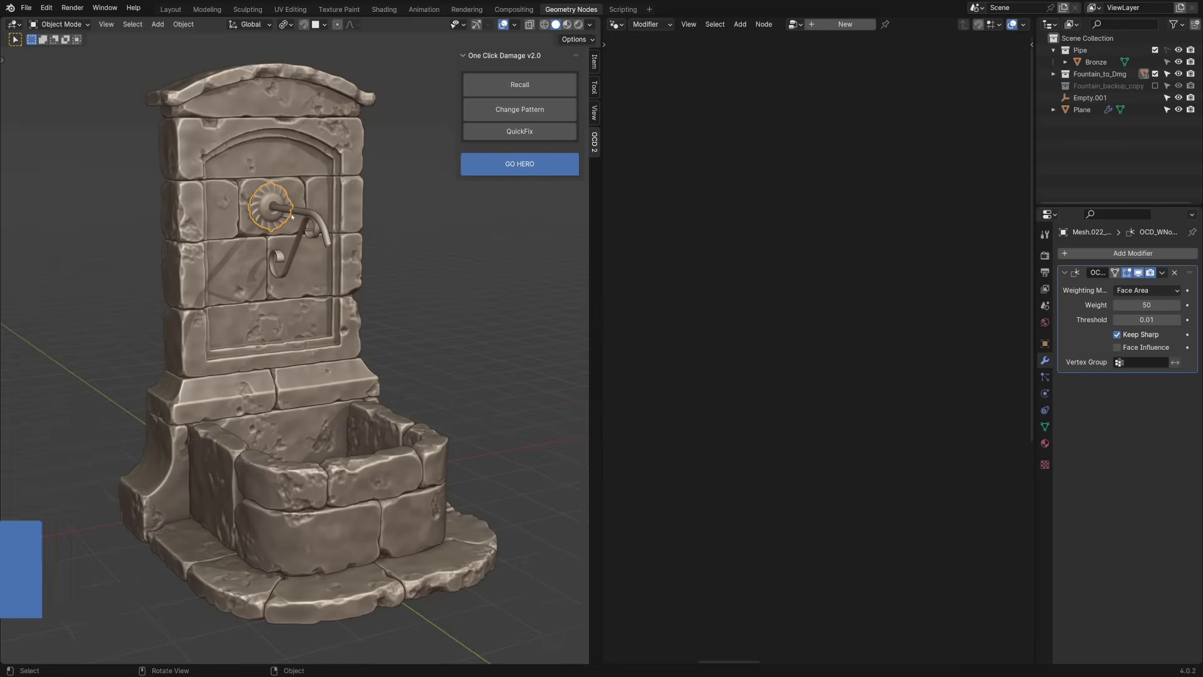
# Apply the existing OCD_Hero.Flower node group to the flower and deselect it
pyautogui.keyDown('ctrl'); pyautogui.click(472, 166); pyautogui.keyUp('ctrl')
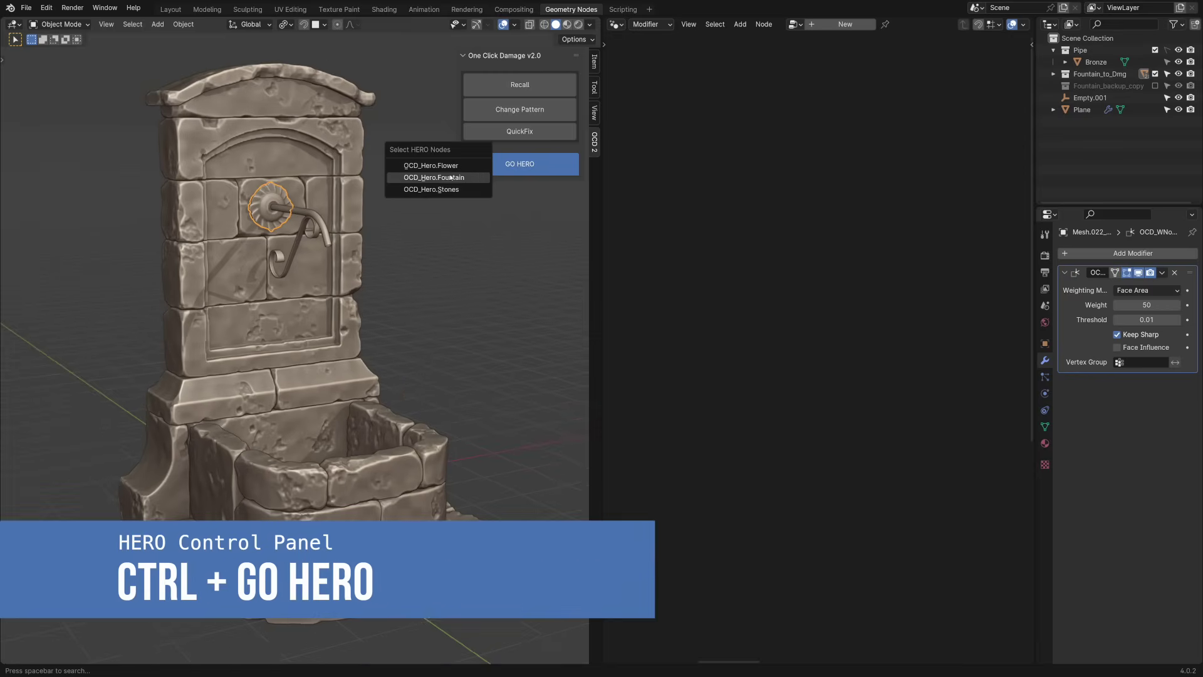
pyautogui.click(451, 166)
pyautogui.click(413, 179)
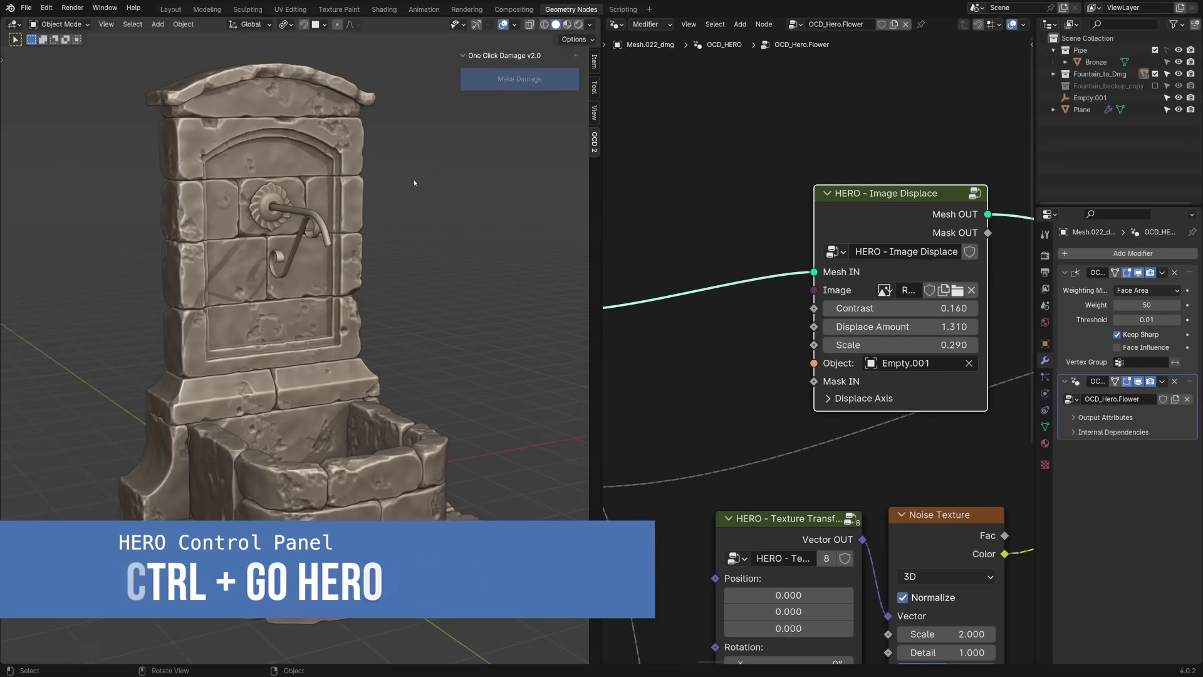
# Hide the Fountain_to_Dmg collection and turn on the plane's HERO effect to show the combined fountain
pyautogui.click(1156, 74)
pyautogui.click(1083, 109)
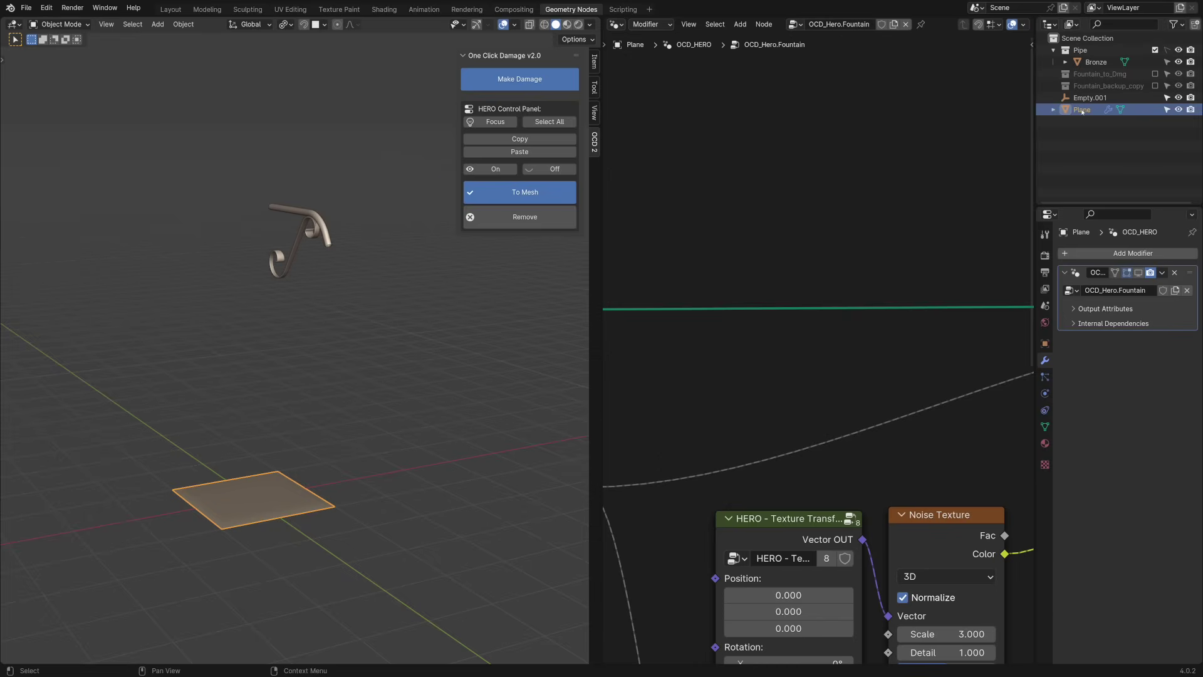
pyautogui.click(507, 172)
pyautogui.click(440, 255)
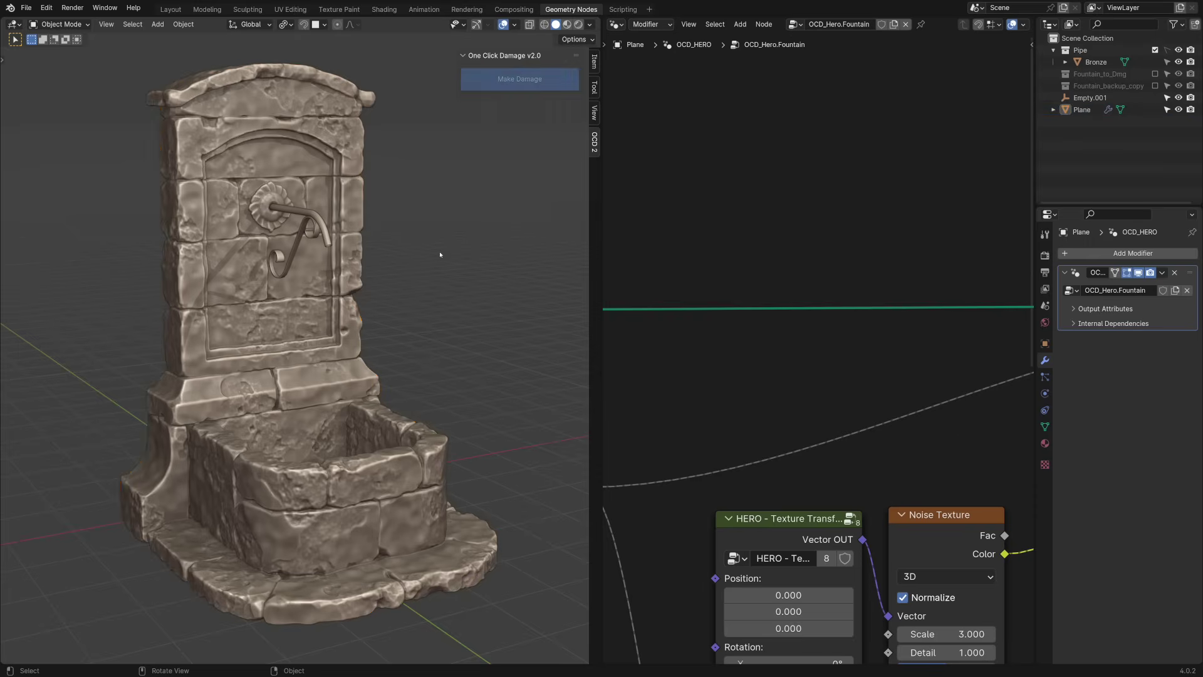